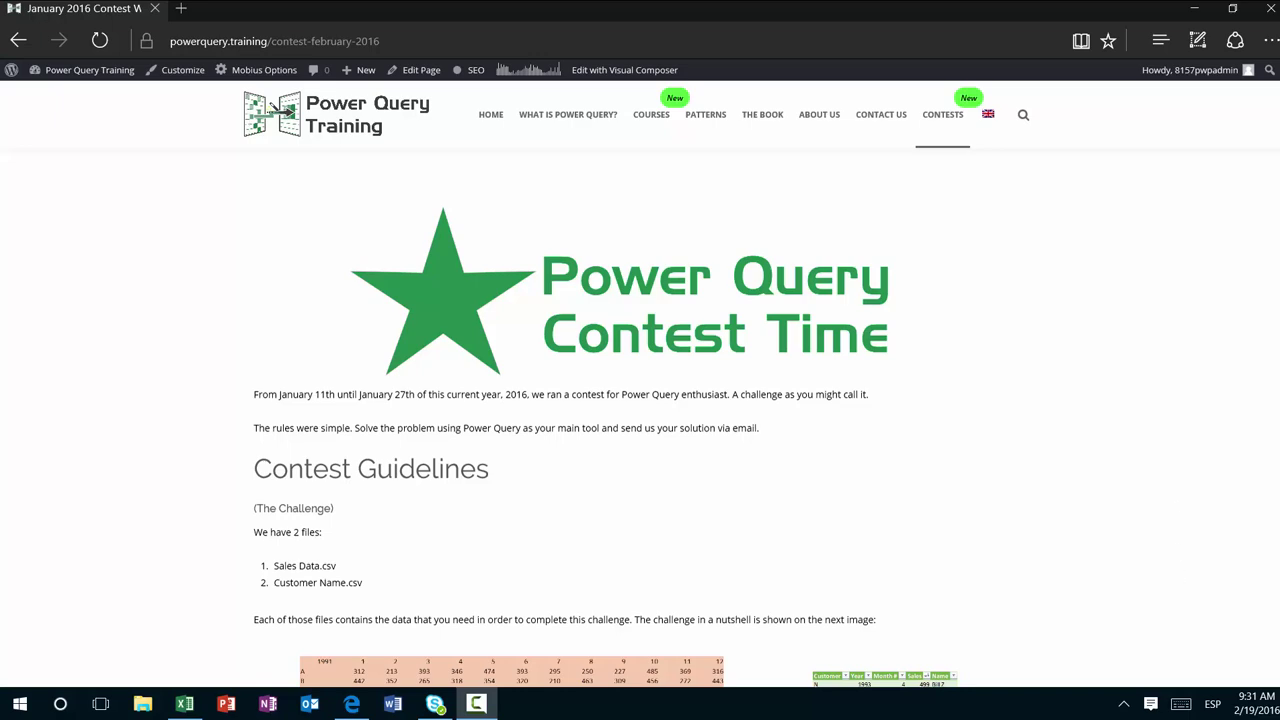
# Step: Read the challenge on the contest page, switch to Excel, and open Sales Data.csv from the Contest folder, listing only text files
pyautogui.scroll(-3, 640, 400)
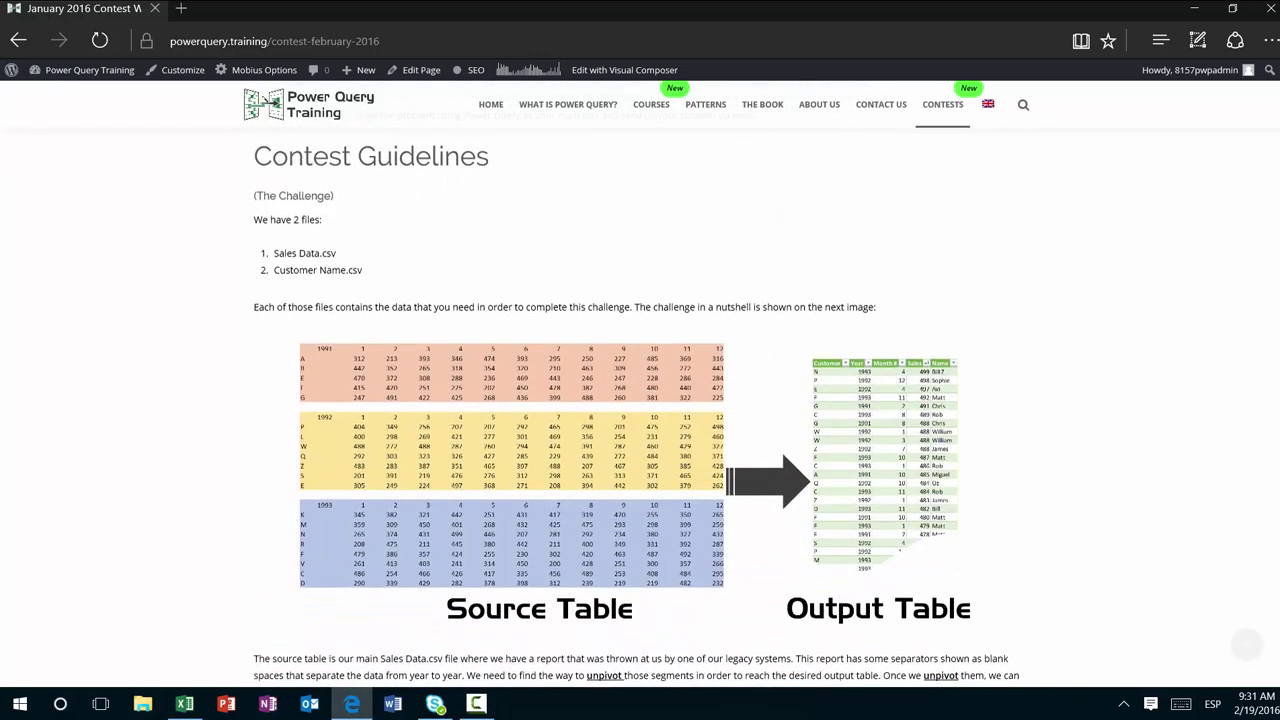
pyautogui.scroll(-1, 1262, 248)
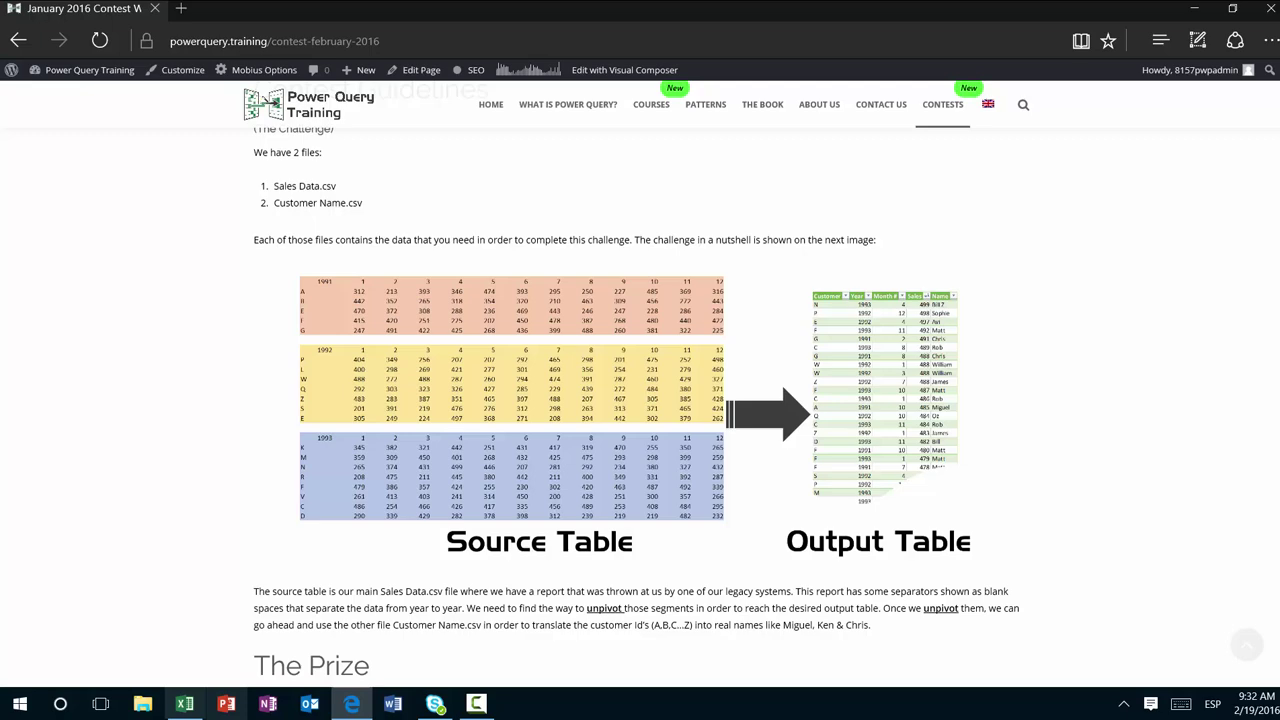
pyautogui.click(184, 704)
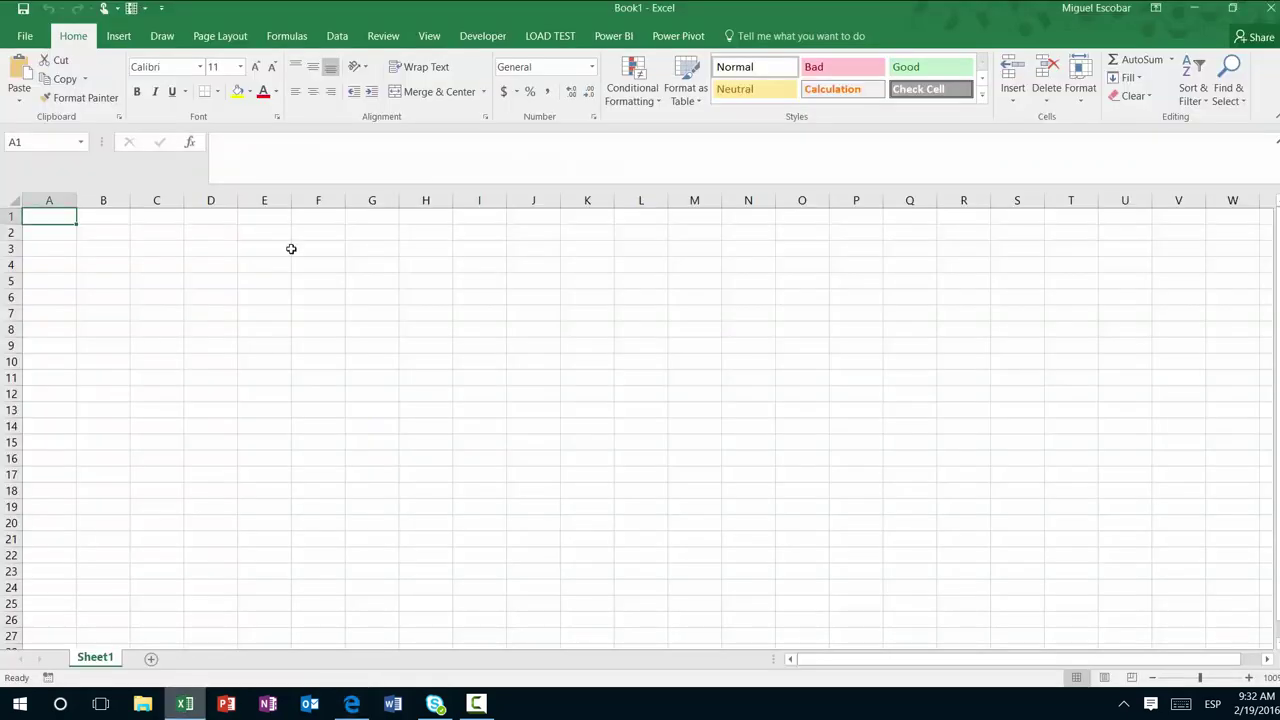
pyautogui.click(25, 36)
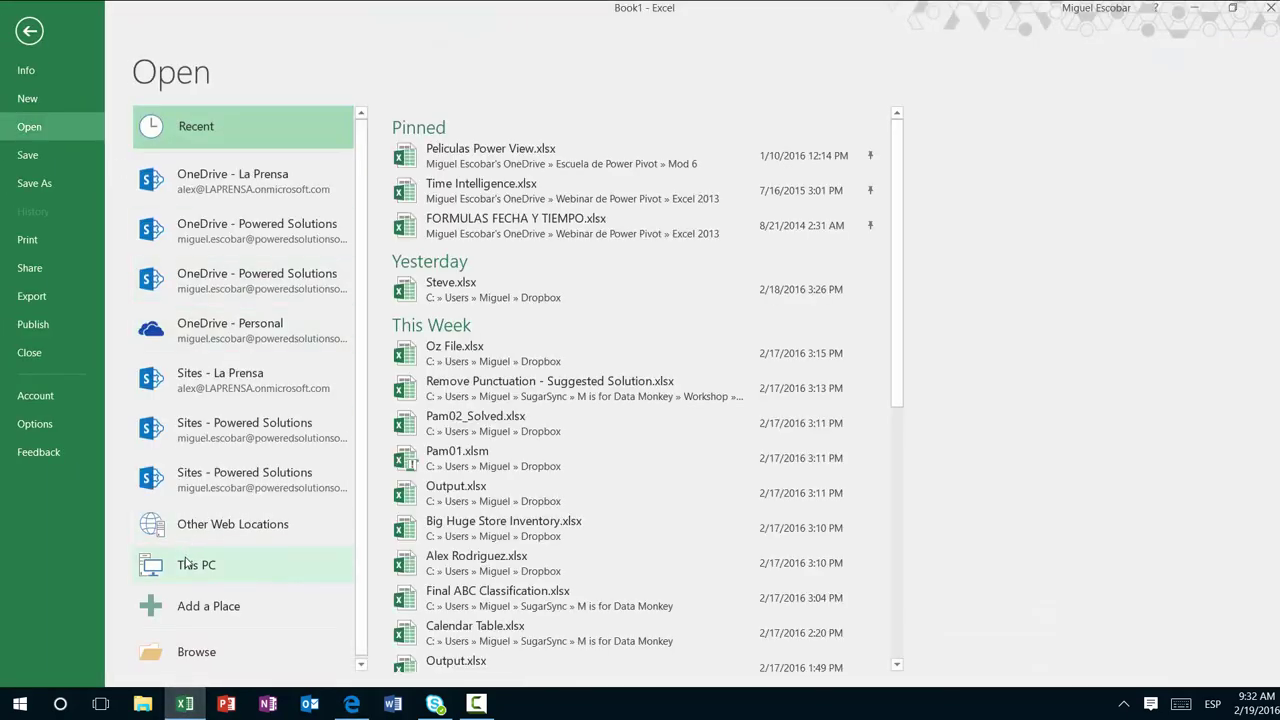
pyautogui.click(192, 565)
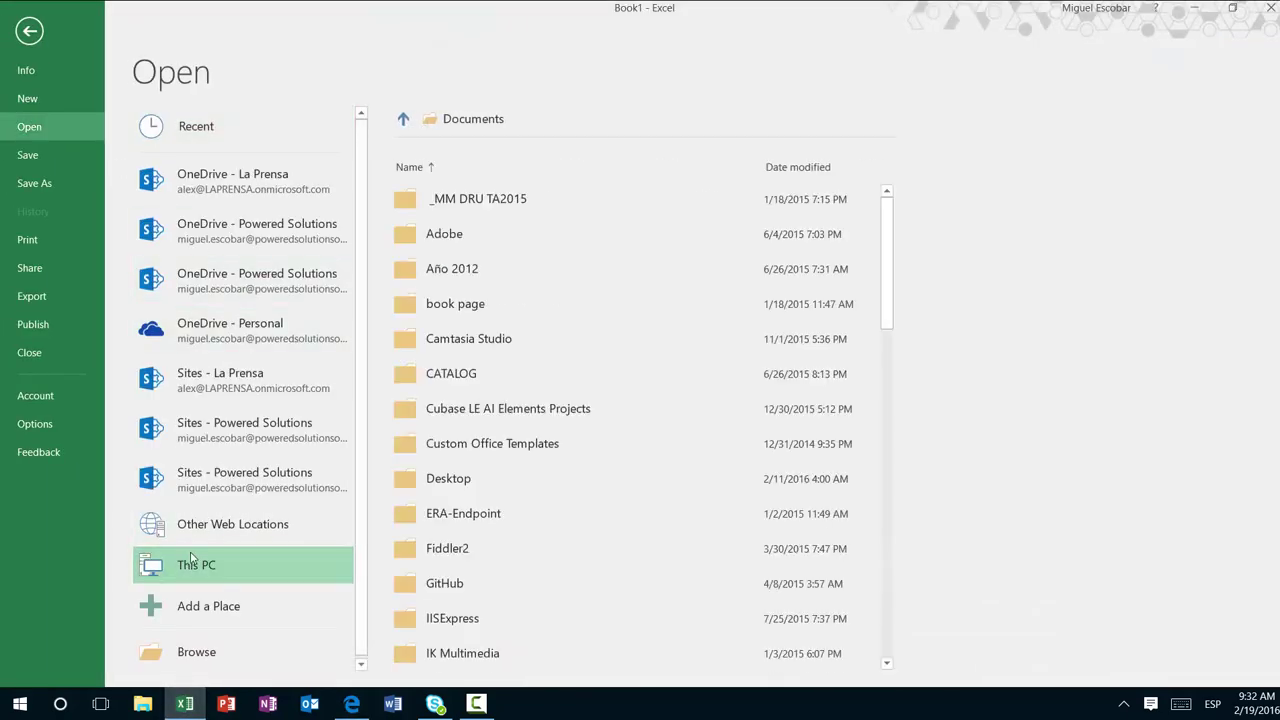
pyautogui.click(511, 128)
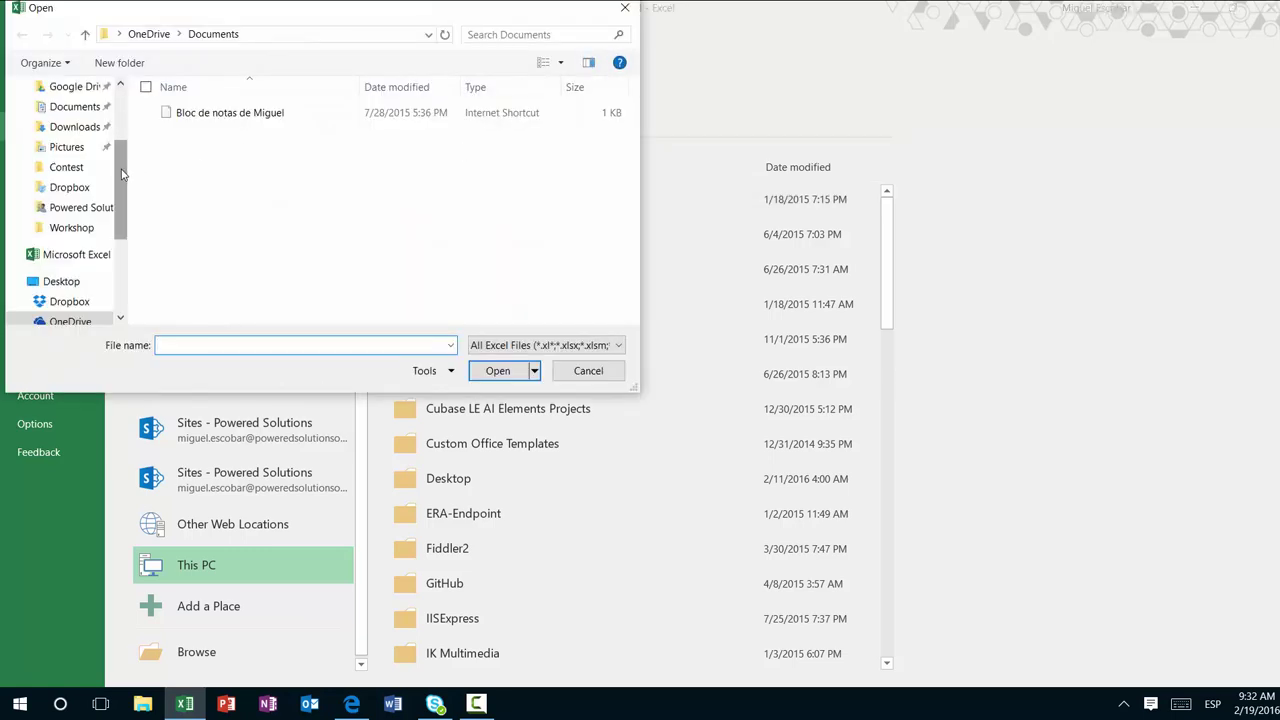
pyautogui.click(99, 168)
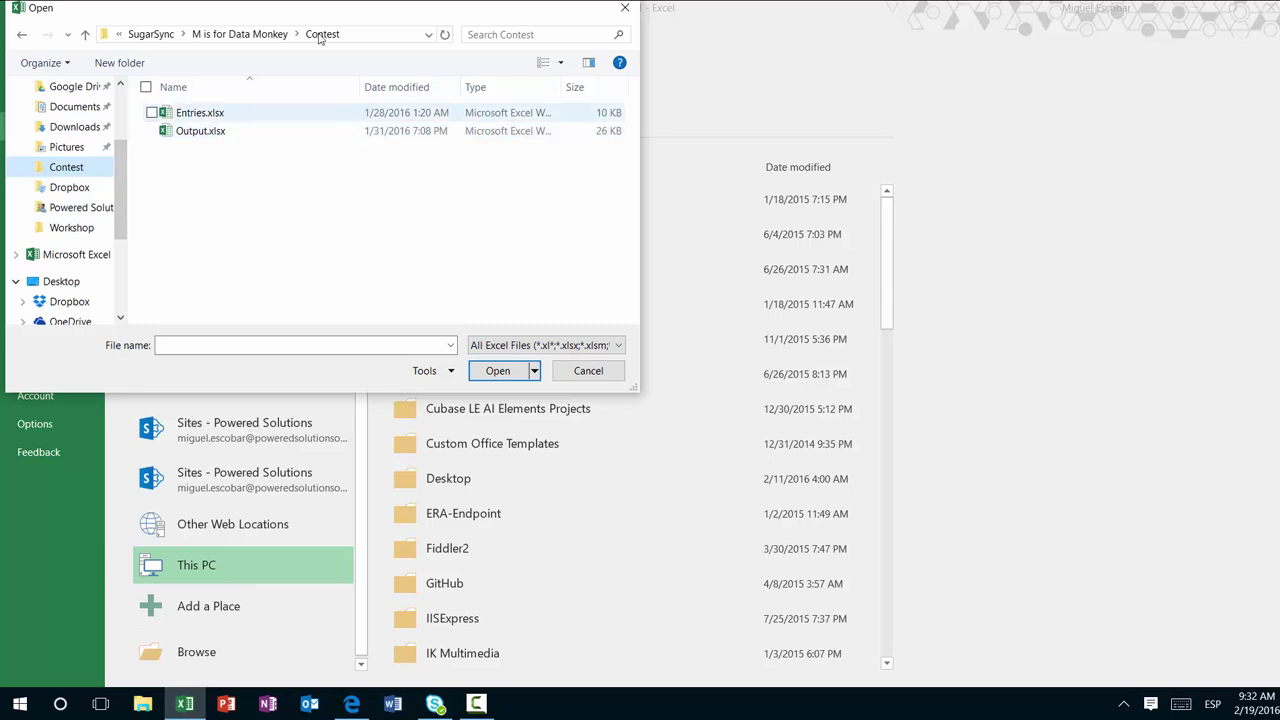
pyautogui.click(575, 344)
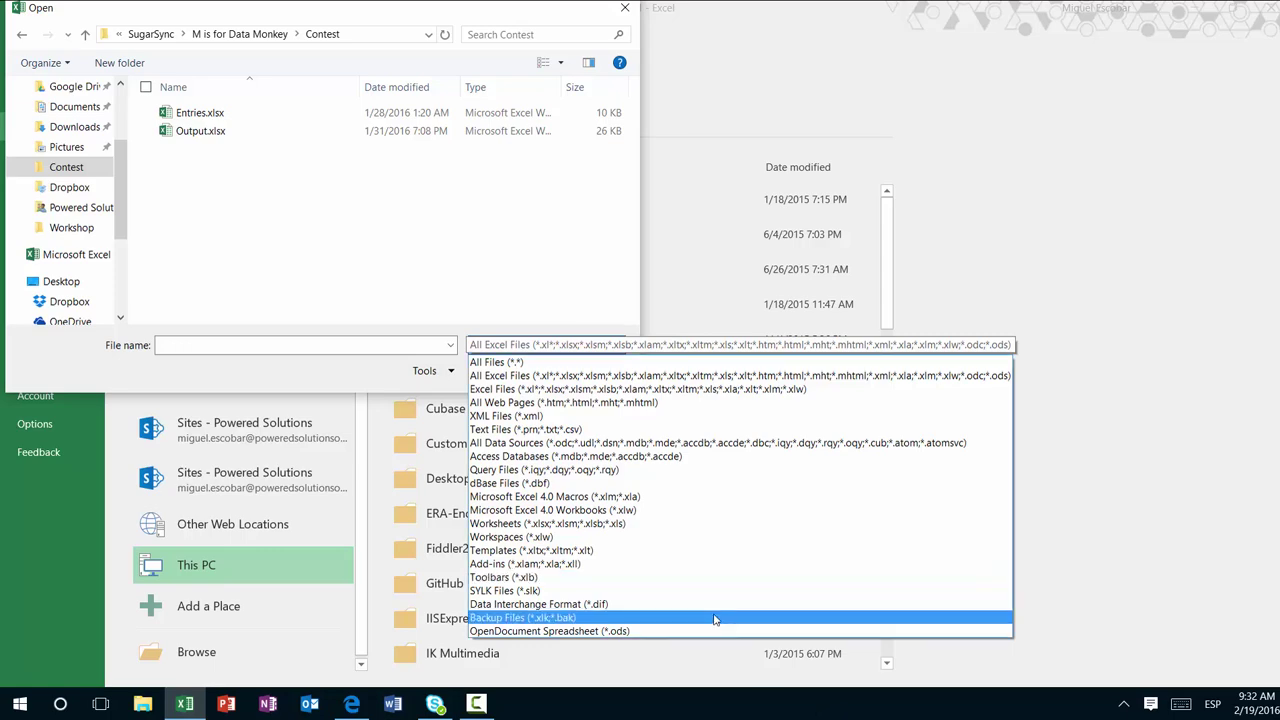
pyautogui.click(555, 429)
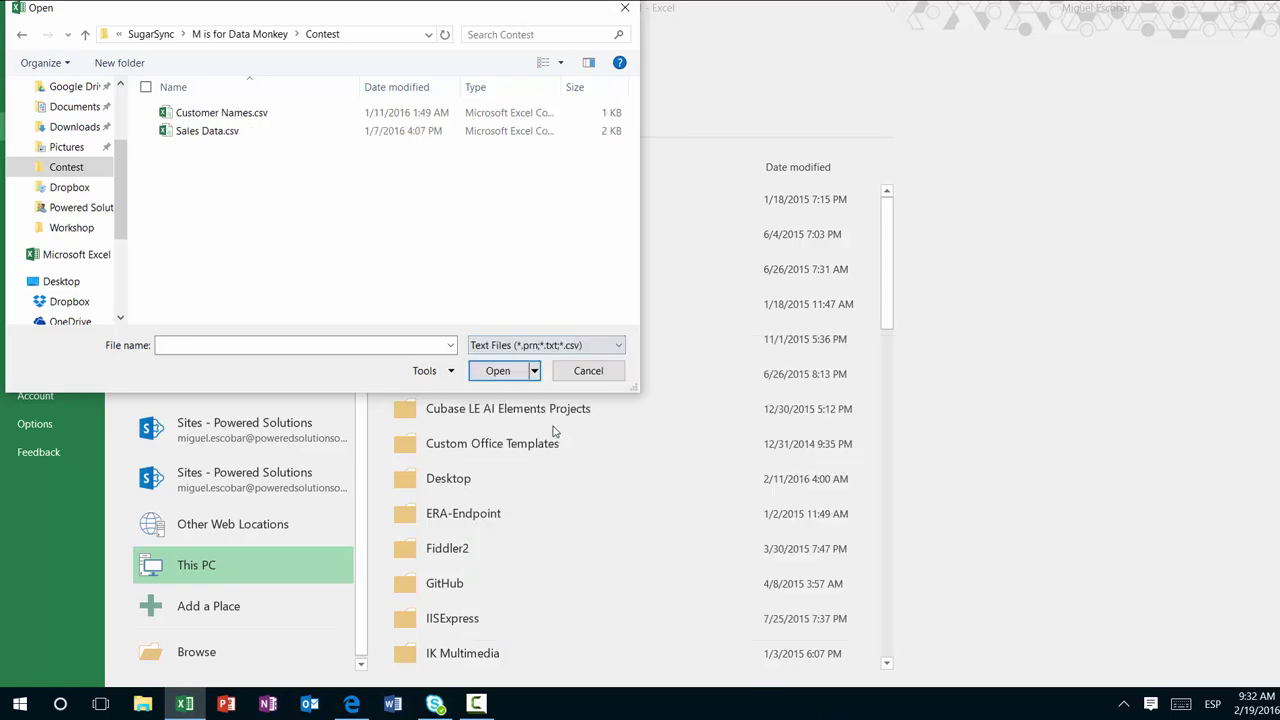
pyautogui.doubleClick(258, 136)
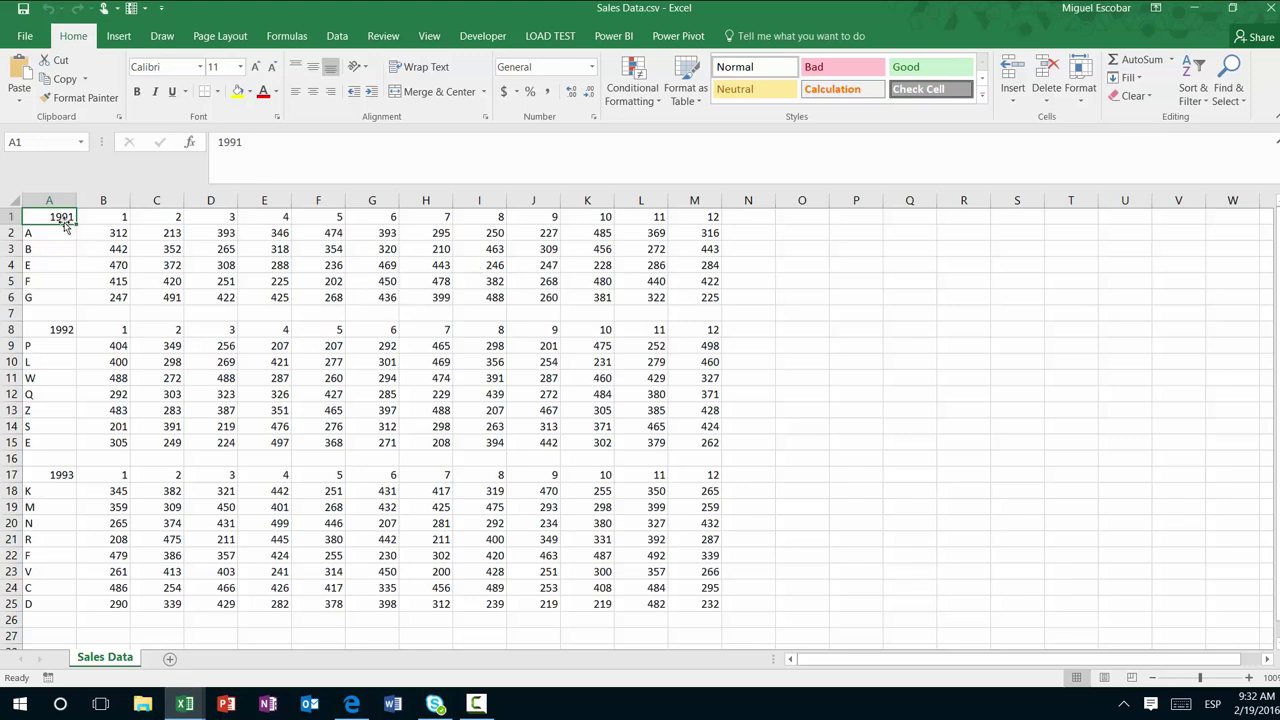
# Step: Select the 1991, 1992 and 1993 data blocks together, leaving out the blank rows between them
pyautogui.moveTo(63, 216)
pyautogui.mouseDown()
pyautogui.moveTo(103, 214)
pyautogui.moveTo(286, 277)
pyautogui.moveTo(657, 323)
pyautogui.moveTo(679, 298)
pyautogui.moveTo(697, 338)
pyautogui.moveTo(347, 415)
pyautogui.mouseUp()
pyautogui.keyDown('ctrl'); pyautogui.moveTo(92, 531); pyautogui.dragTo(220, 551); pyautogui.keyUp('ctrl')
pyautogui.keyDown('ctrl'); pyautogui.moveTo(534, 642); pyautogui.dragTo(709, 606); pyautogui.keyUp('ctrl')
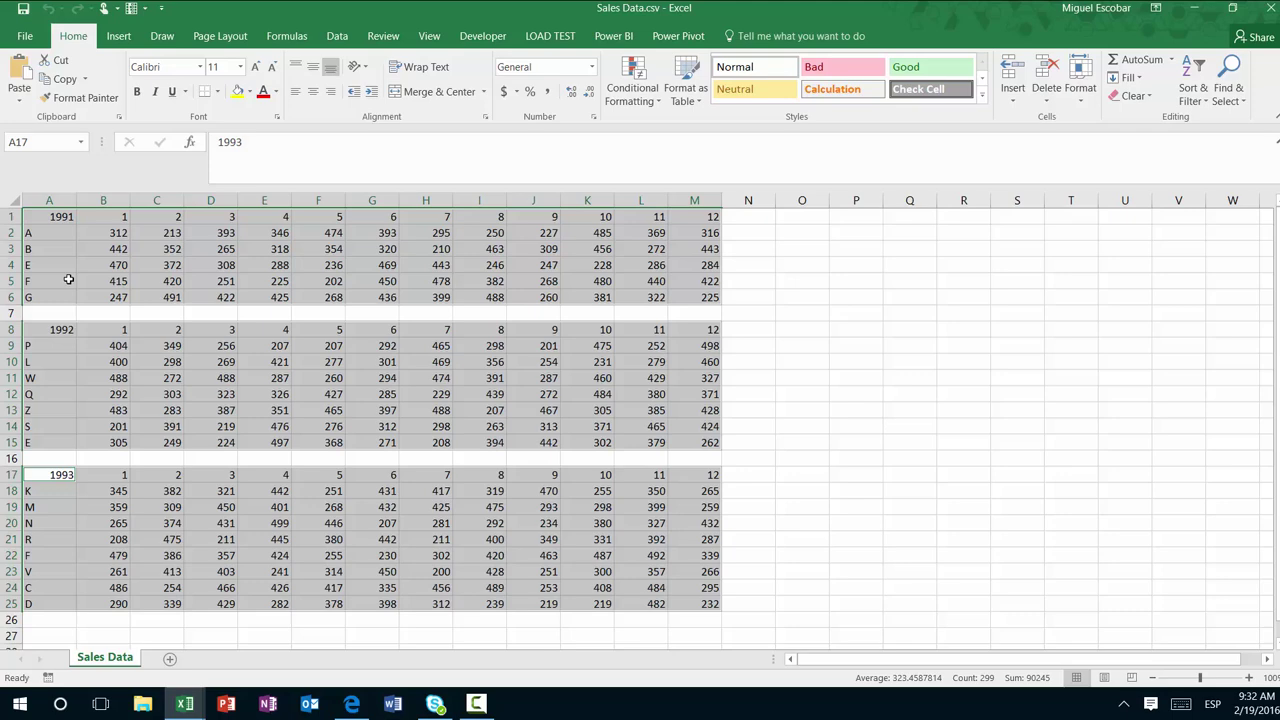
# Step: Select the month headers 1 to 12 of each yearly block in turn, in rows 1, 8 and 17
pyautogui.click(99, 222)
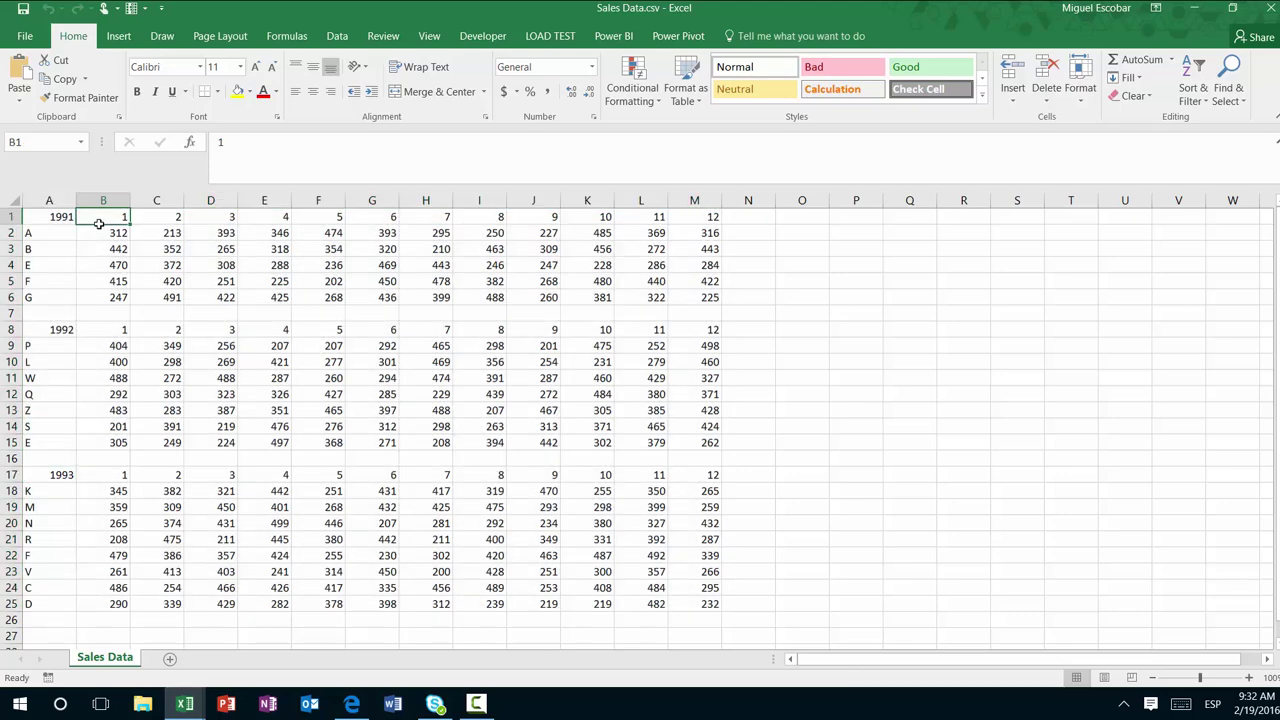
pyautogui.hotkey('ctrl', 'shift', 'Right')
pyautogui.press('Down')
pyautogui.press('Down')
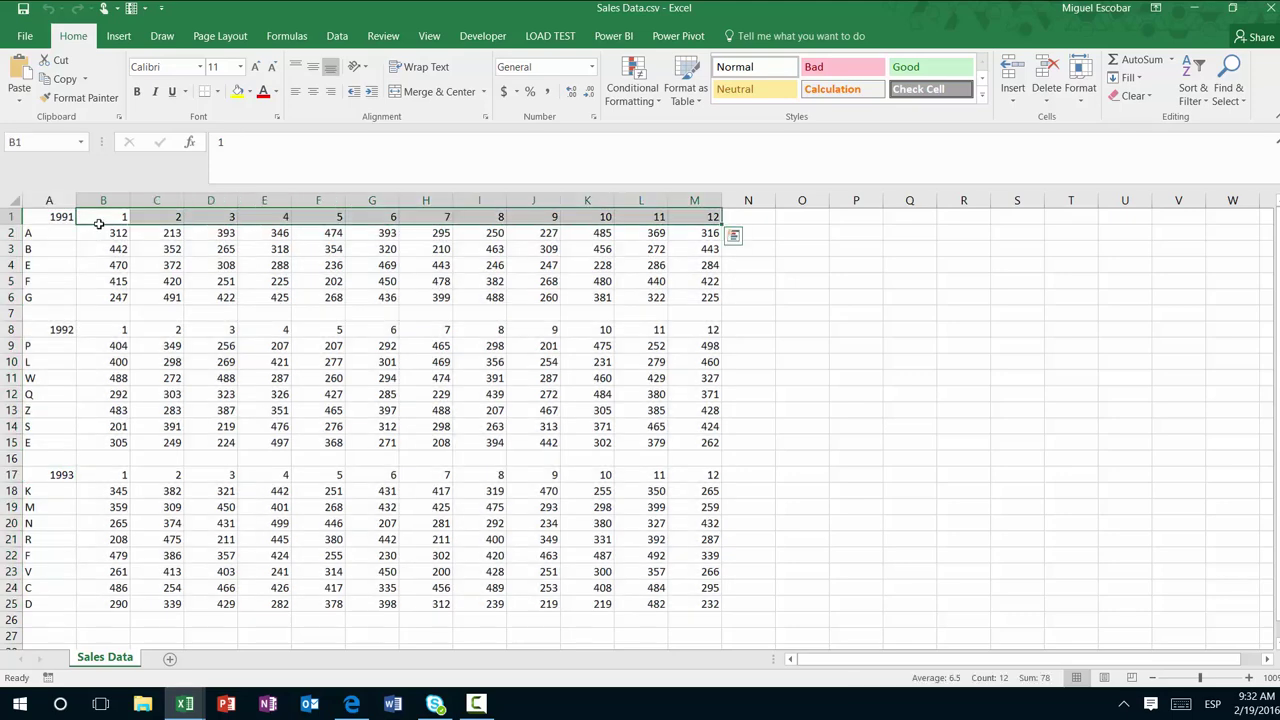
pyautogui.press('Down')
pyautogui.press('Down')
pyautogui.press('Down')
pyautogui.press('Down')
pyautogui.press('Down')
pyautogui.hotkey('ctrl', 'shift', 'Right')
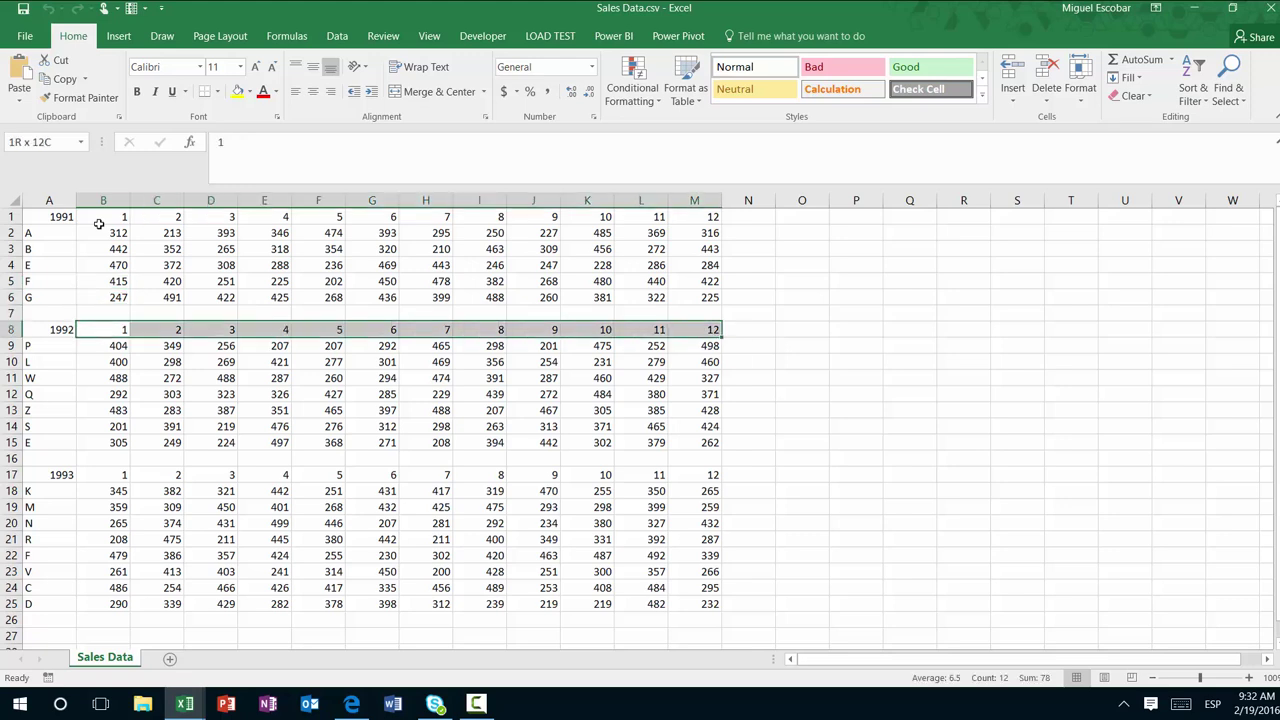
pyautogui.press('Down')
pyautogui.press('Down')
pyautogui.press('Down')
pyautogui.press('Down')
pyautogui.press('Down')
pyautogui.press('Down')
pyautogui.press('Down')
pyautogui.press('Down')
pyautogui.press('Down')
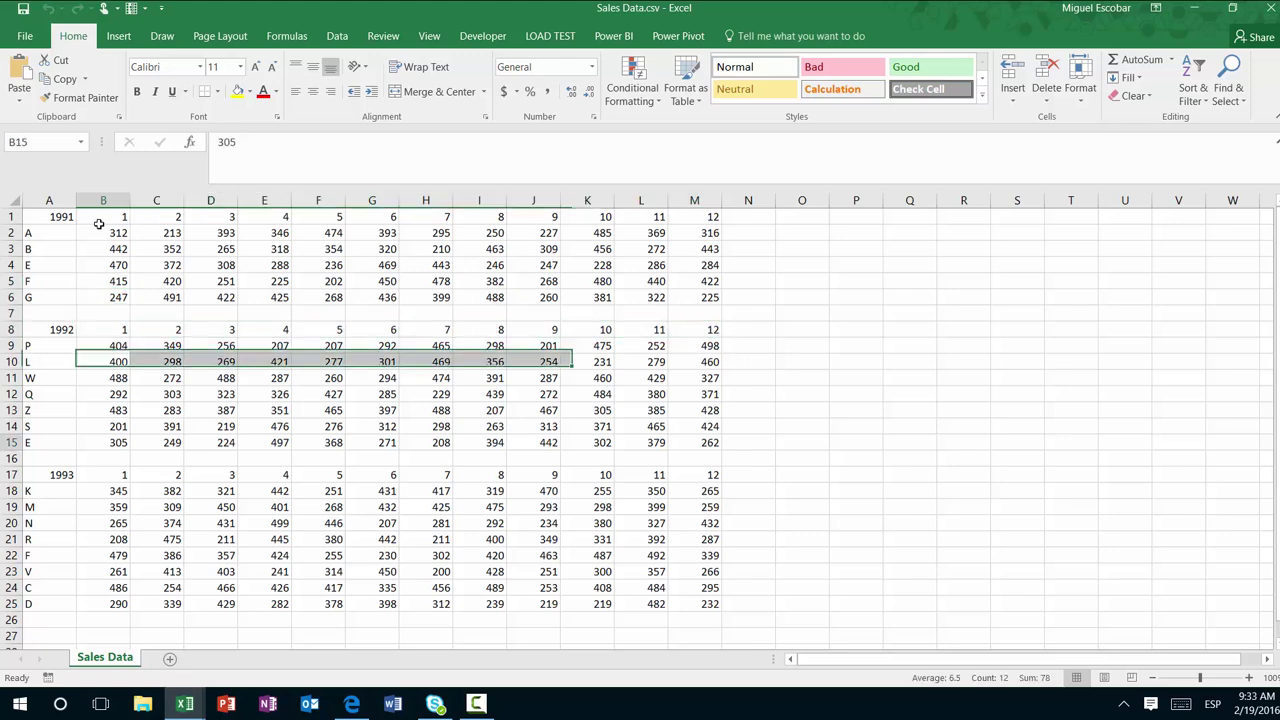
pyautogui.hotkey('shift', 'Right')
pyautogui.hotkey('shift', 'Right')
pyautogui.hotkey('shift', 'Right')
pyautogui.hotkey('shift', 'Right')
pyautogui.hotkey('shift', 'Right')
pyautogui.hotkey('shift', 'Right')
pyautogui.hotkey('shift', 'Right')
pyautogui.hotkey('shift', 'Right')
pyautogui.hotkey('shift', 'Right')
pyautogui.hotkey('shift', 'Right')
pyautogui.hotkey('shift', 'Right')
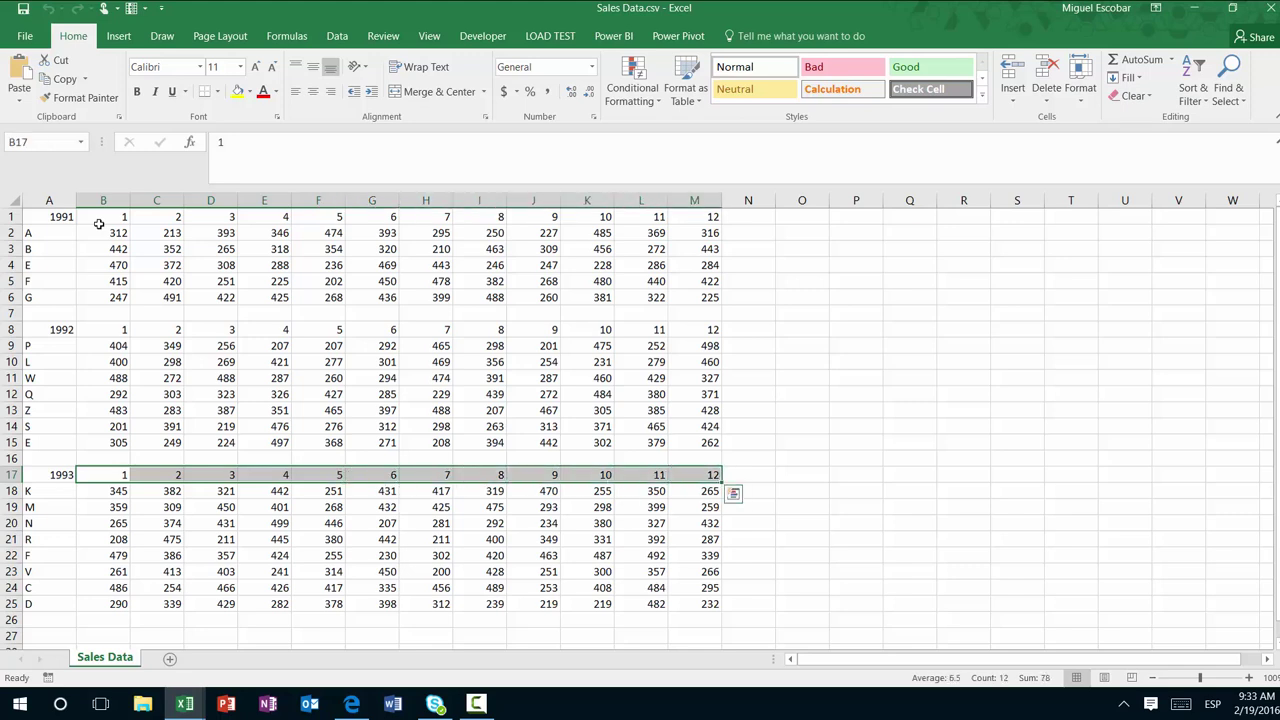
# Step: Go over the year cells in column A and select the 1991 block's customer codes in A2:A6
pyautogui.press('Left')
pyautogui.press('Up')
pyautogui.press('Up')
pyautogui.hotkey('ctrl', 'Up')
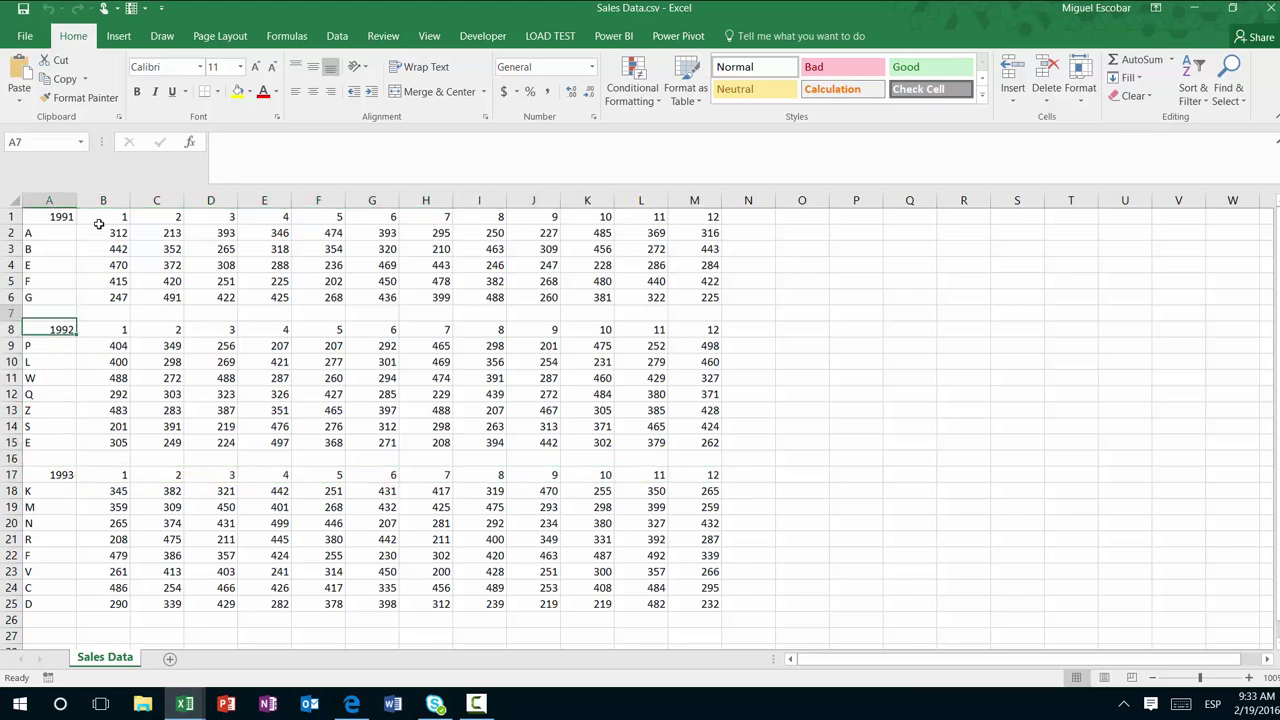
pyautogui.hotkey('ctrl', 'Home')
pyautogui.press('Down')
pyautogui.press('Down')
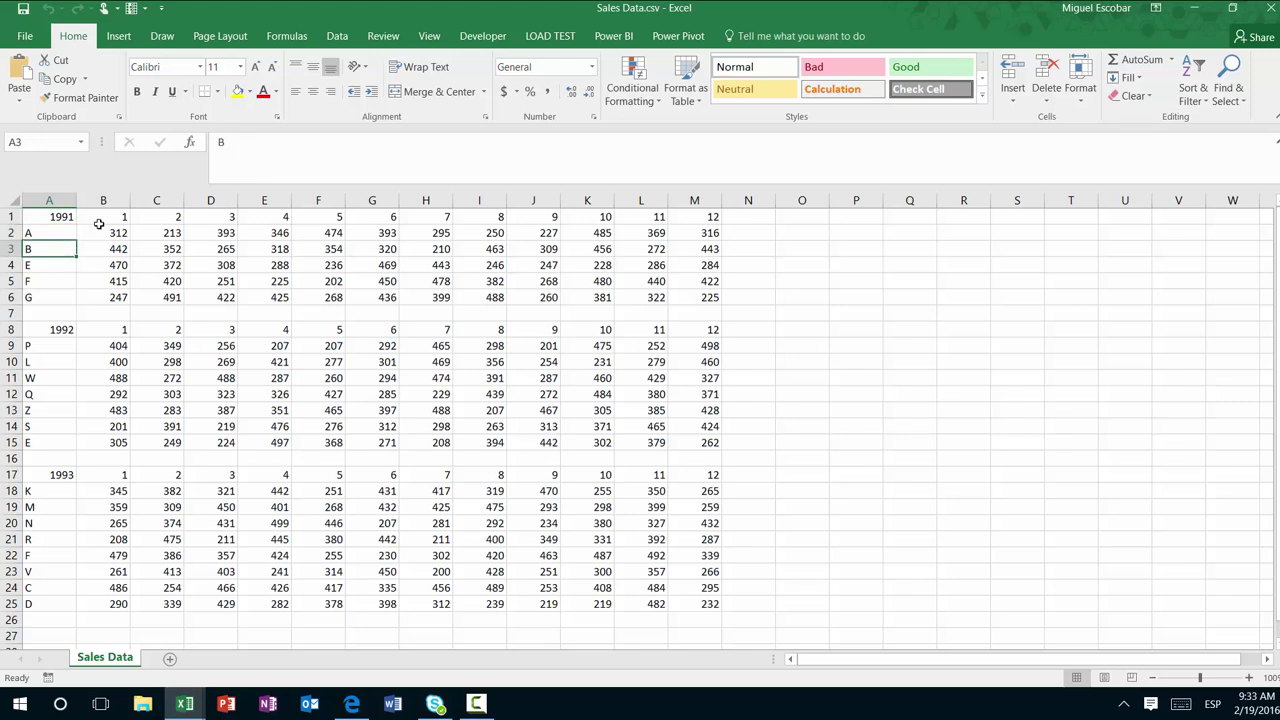
pyautogui.press('Down')
pyautogui.press('Down')
pyautogui.press('Down')
pyautogui.hotkey('shift', 'Up')
pyautogui.hotkey('shift', 'Up')
pyautogui.hotkey('shift', 'Up')
pyautogui.hotkey('shift', 'Up')
pyautogui.hotkey('shift', 'Up')
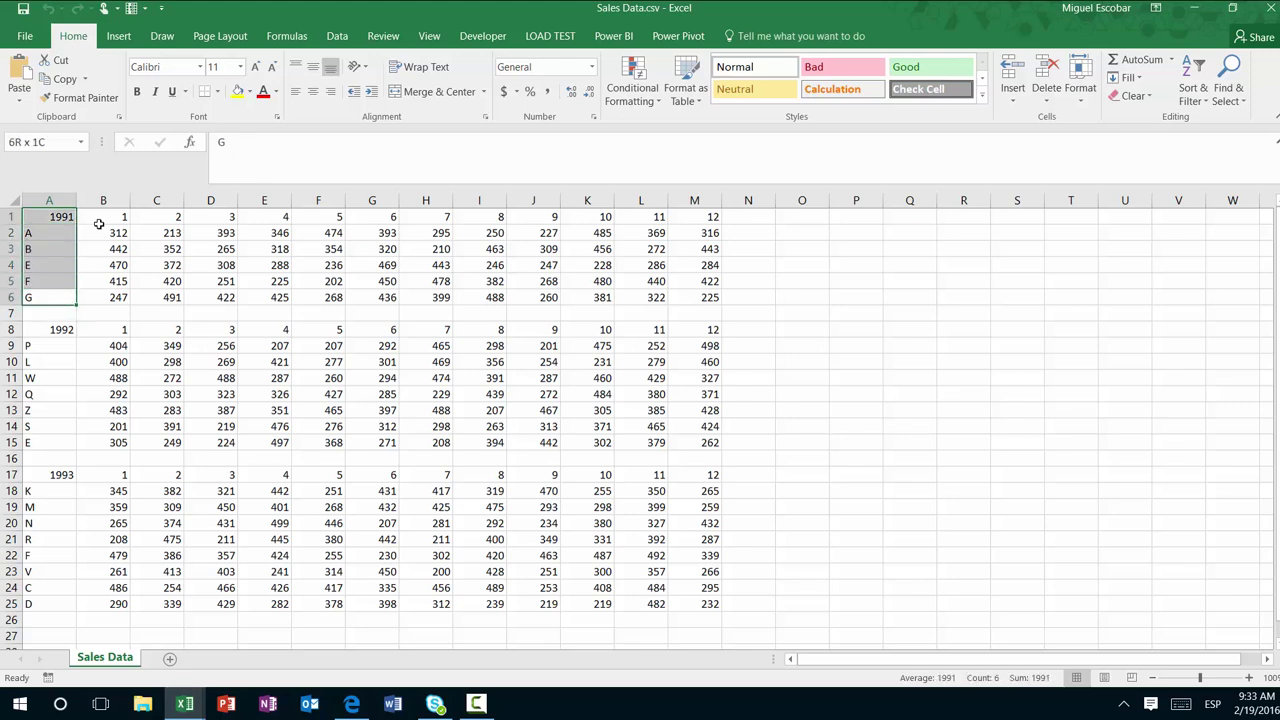
pyautogui.hotkey('shift', 'Down')
pyautogui.hotkey('shift', 'Down')
pyautogui.hotkey('shift', 'Up')
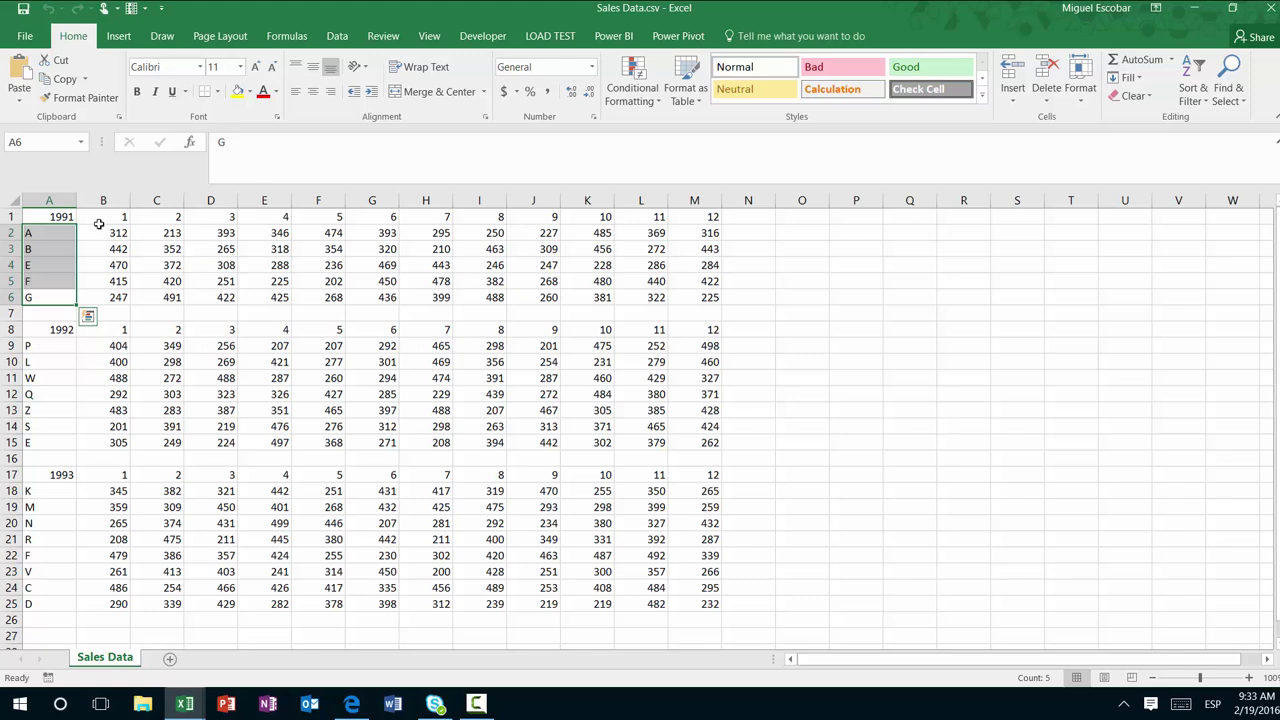
# Step: Select the 1991 block's sales values in B2:M6
pyautogui.press('Up')
pyautogui.press('Up')
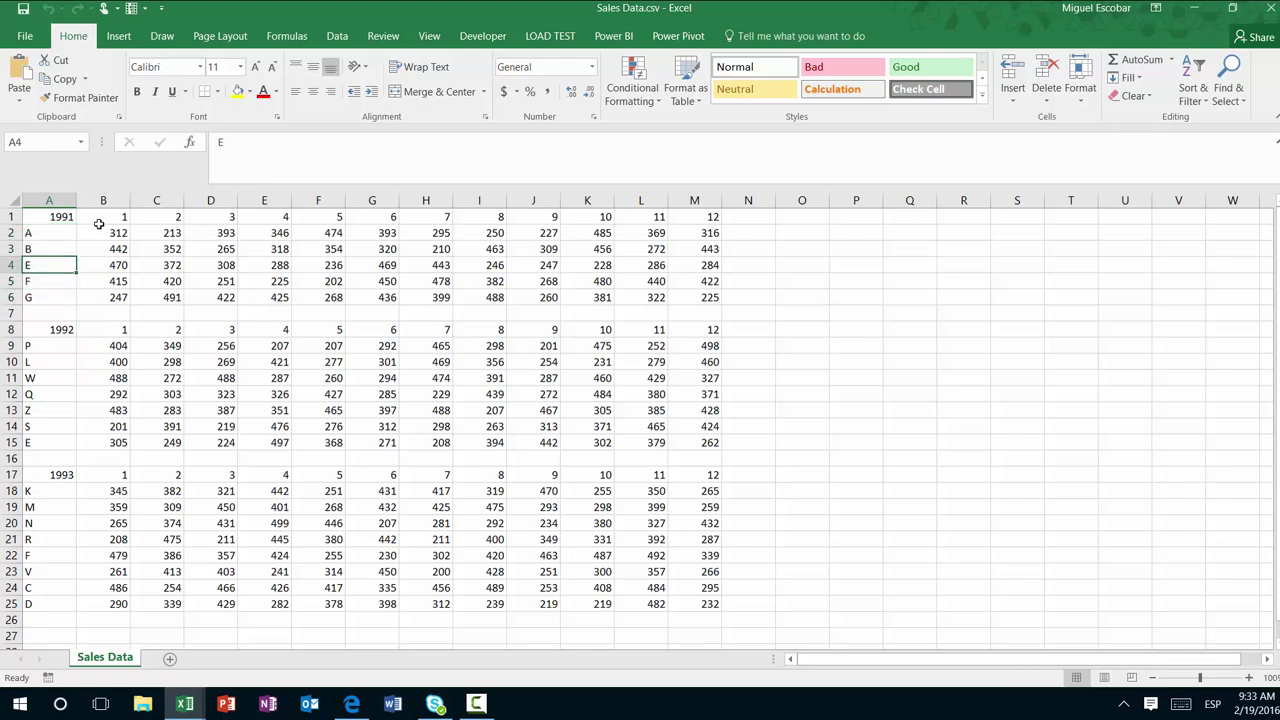
pyautogui.press('Up')
pyautogui.press('Right')
pyautogui.press('Up')
pyautogui.hotkey('ctrl', 'shift', 'Right')
pyautogui.hotkey('ctrl', 'shift', 'Down')
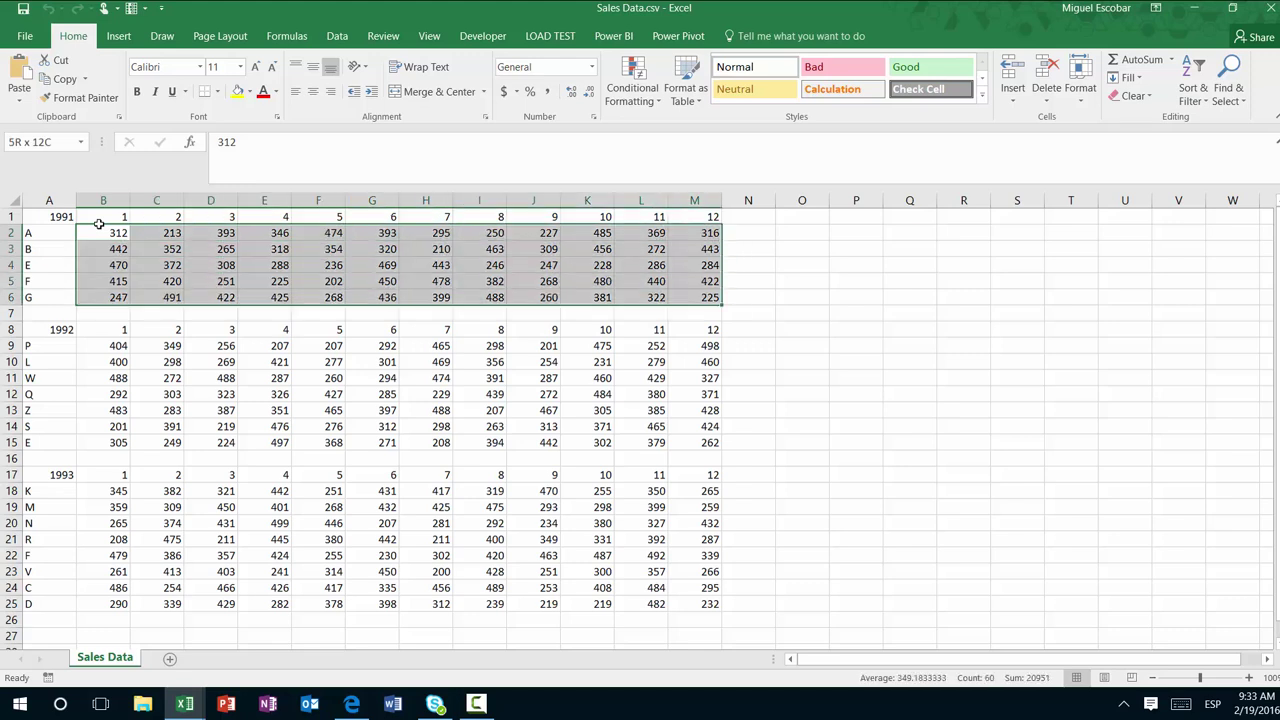
# Step: Examine the 1992 and 1993 blocks down column A to the end of the data, starting from A1
pyautogui.hotkey('ctrl', 'Home')
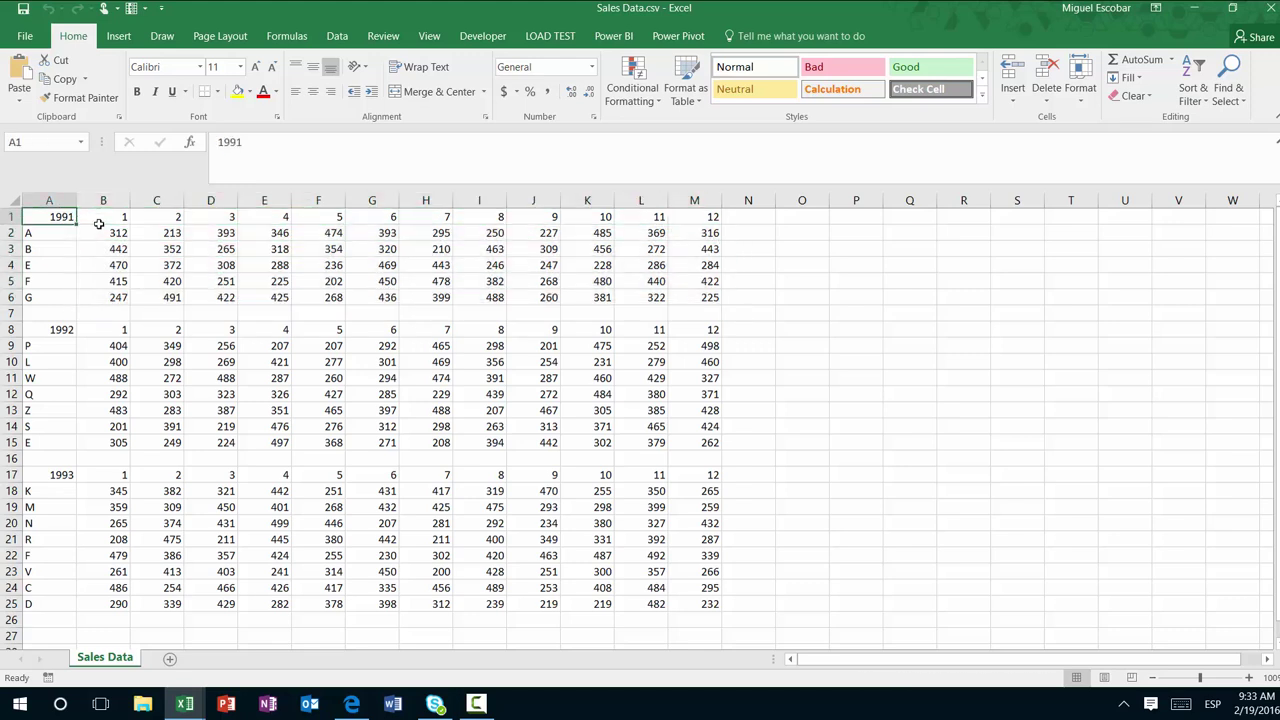
pyautogui.hotkey('ctrl', 'Down')
pyautogui.hotkey('ctrl', 'Down')
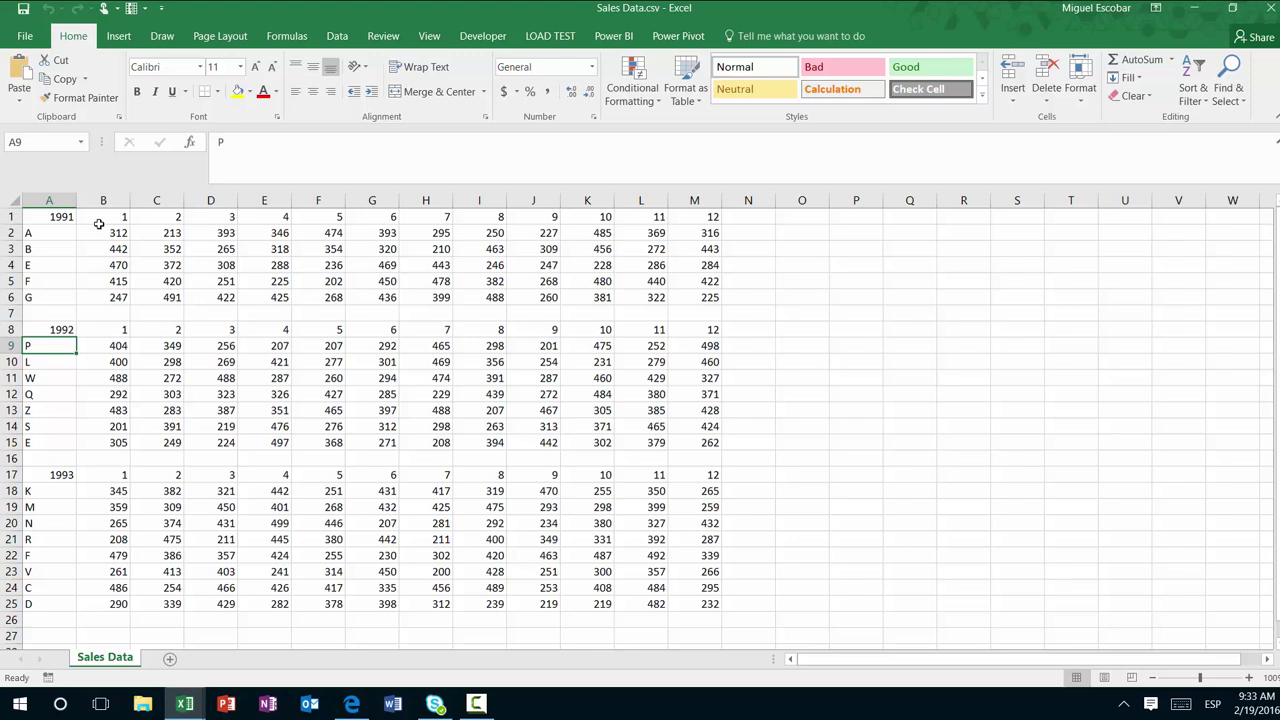
pyautogui.hotkey('ctrl', 'Down')
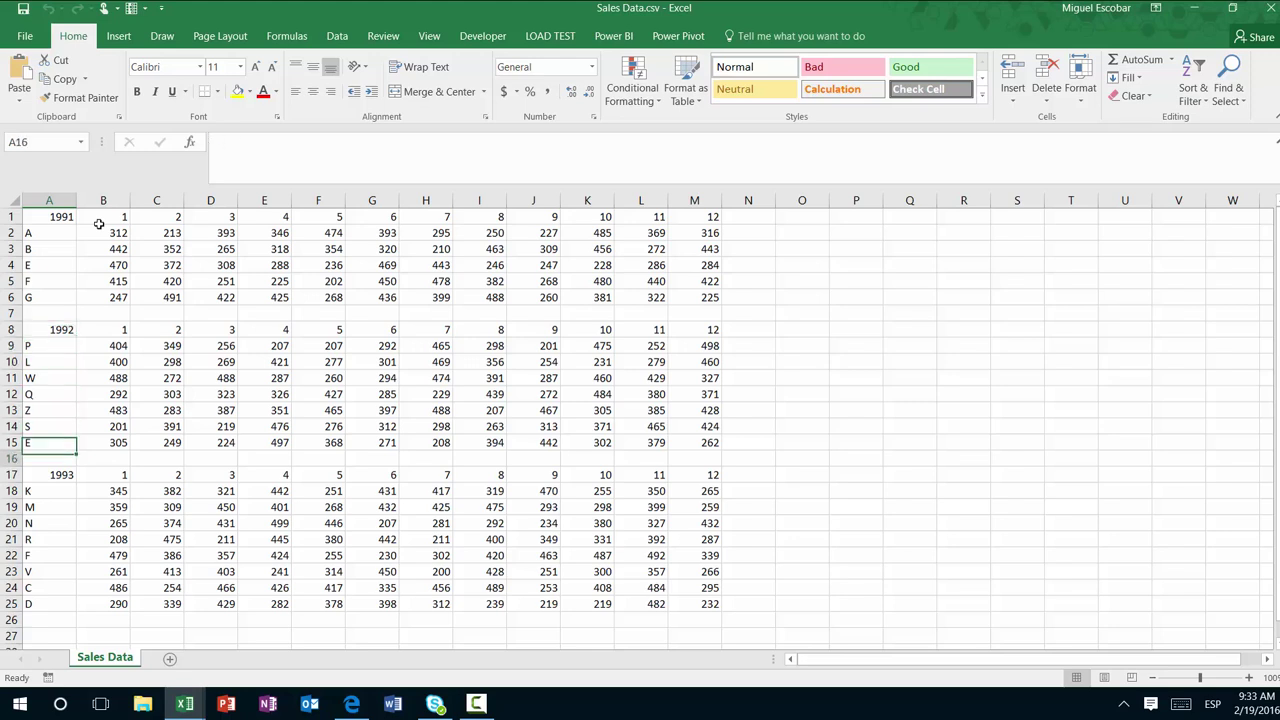
pyautogui.press('Down')
pyautogui.press('Down')
pyautogui.press('Down')
pyautogui.press('Down')
pyautogui.press('Up')
pyautogui.press('Right')
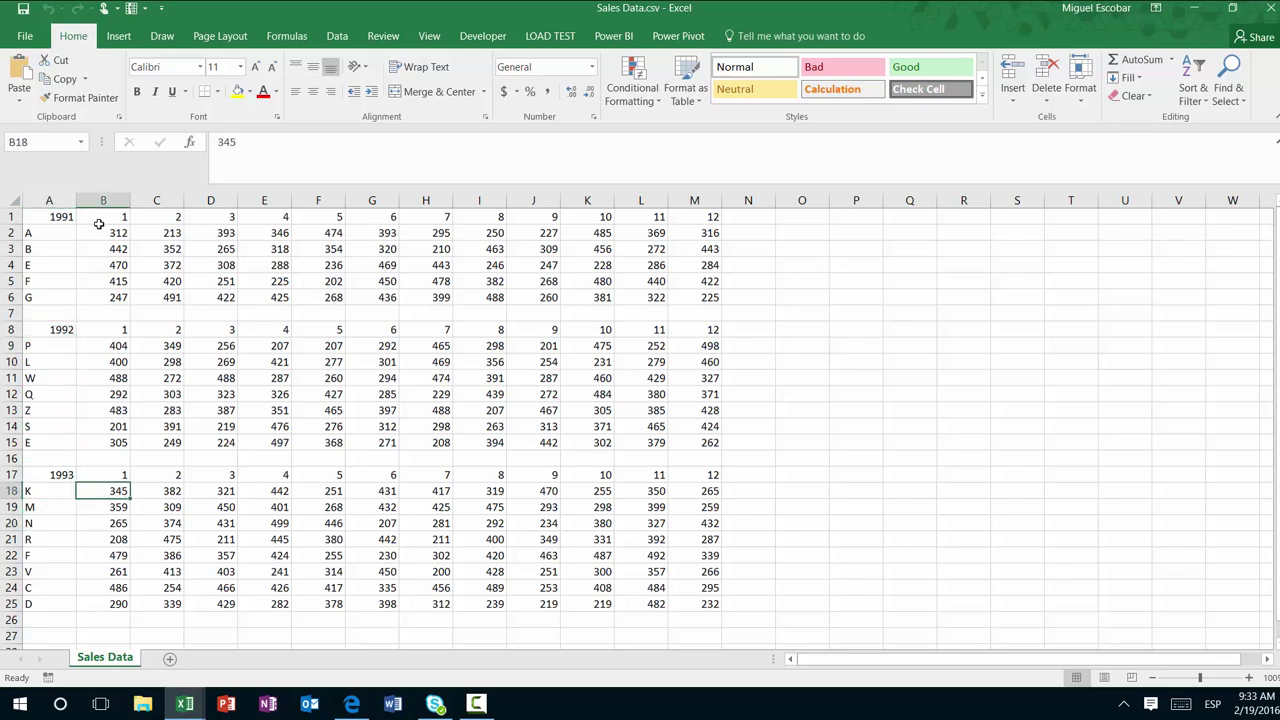
pyautogui.press('Up')
pyautogui.press('Left')
pyautogui.press('Down')
pyautogui.press('Down')
pyautogui.press('Down')
pyautogui.press('Down')
pyautogui.press('Down')
pyautogui.press('Down')
pyautogui.press('Down')
pyautogui.press('Down')
pyautogui.press('Down')
pyautogui.press('Down')
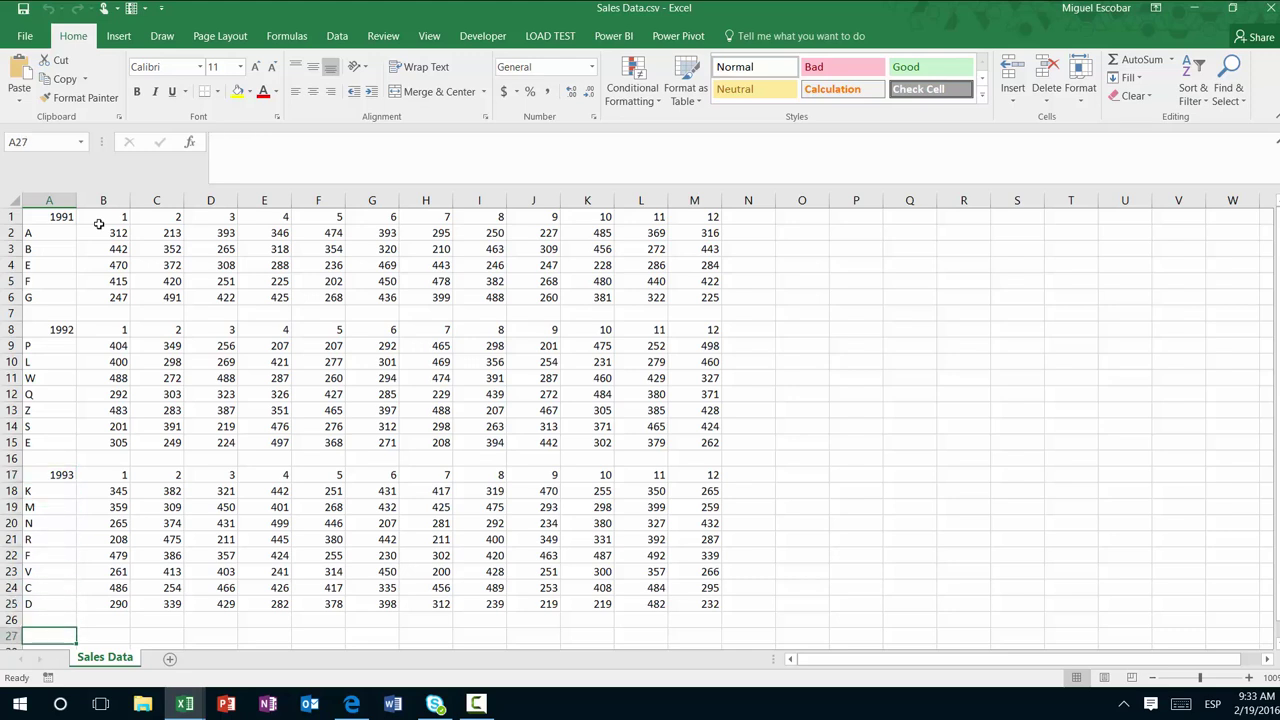
# Step: Examine the year labels, customer codes and blank separator rows up and down column A
pyautogui.press('Up')
pyautogui.press('Up')
pyautogui.press('Up')
pyautogui.press('Up')
pyautogui.press('Up')
pyautogui.press('Up')
pyautogui.press('Up')
pyautogui.press('Up')
pyautogui.press('Up')
pyautogui.press('Up')
pyautogui.press('Up')
pyautogui.press('Up')
pyautogui.press('Up')
pyautogui.press('Up')
pyautogui.press('Up')
pyautogui.press('Up')
pyautogui.press('Up')
pyautogui.press('Up')
pyautogui.press('Up')
pyautogui.press('Up')
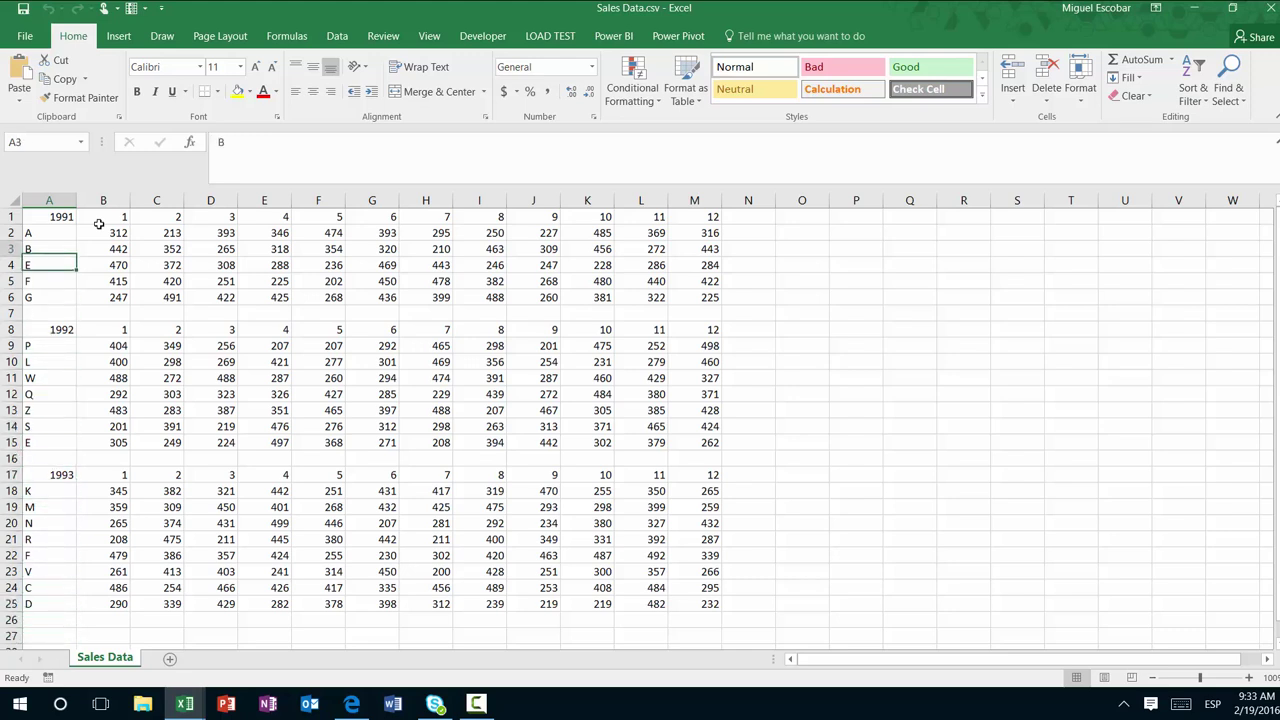
pyautogui.press('Up')
pyautogui.press('Up')
pyautogui.press('Down')
pyautogui.press('Down')
pyautogui.press('Down')
pyautogui.press('Down')
pyautogui.press('Down')
pyautogui.press('Down')
pyautogui.press('Down')
pyautogui.press('Down')
pyautogui.press('Down')
pyautogui.press('Down')
pyautogui.press('Down')
pyautogui.press('Down')
pyautogui.press('Down')
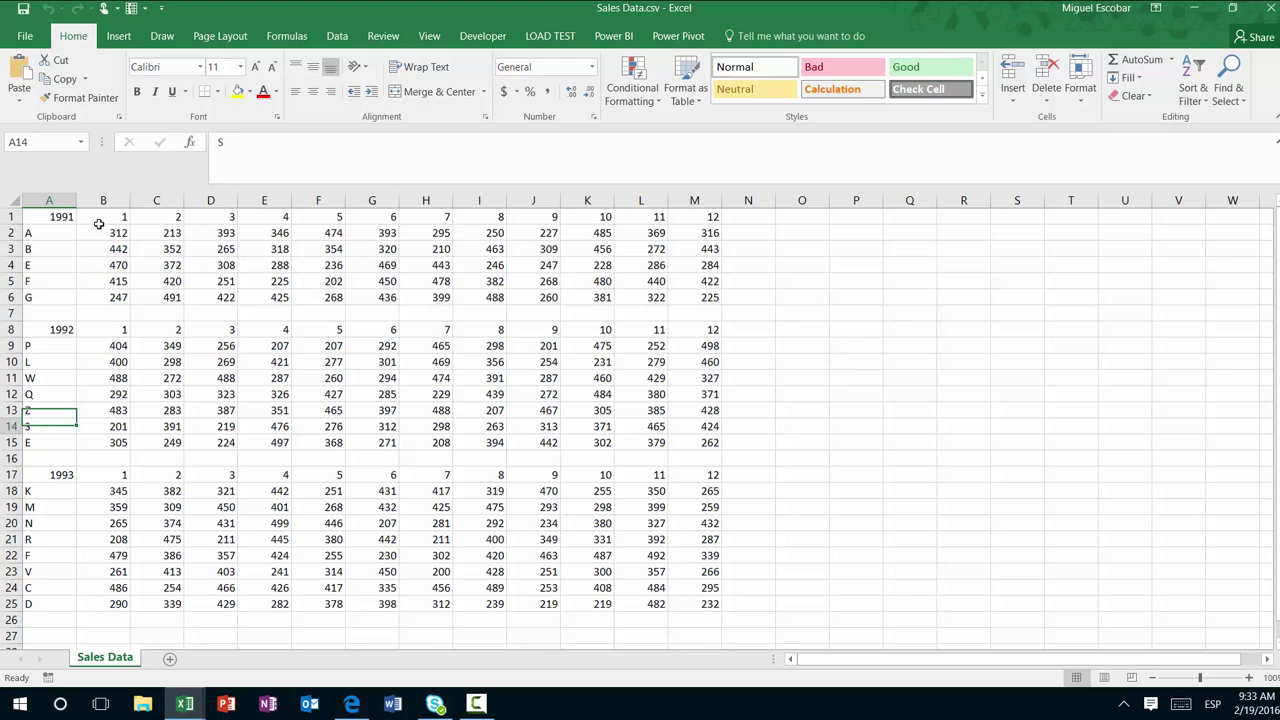
pyautogui.press('Down')
pyautogui.press('Up')
pyautogui.press('Up')
pyautogui.press('Up')
pyautogui.press('Up')
pyautogui.press('Up')
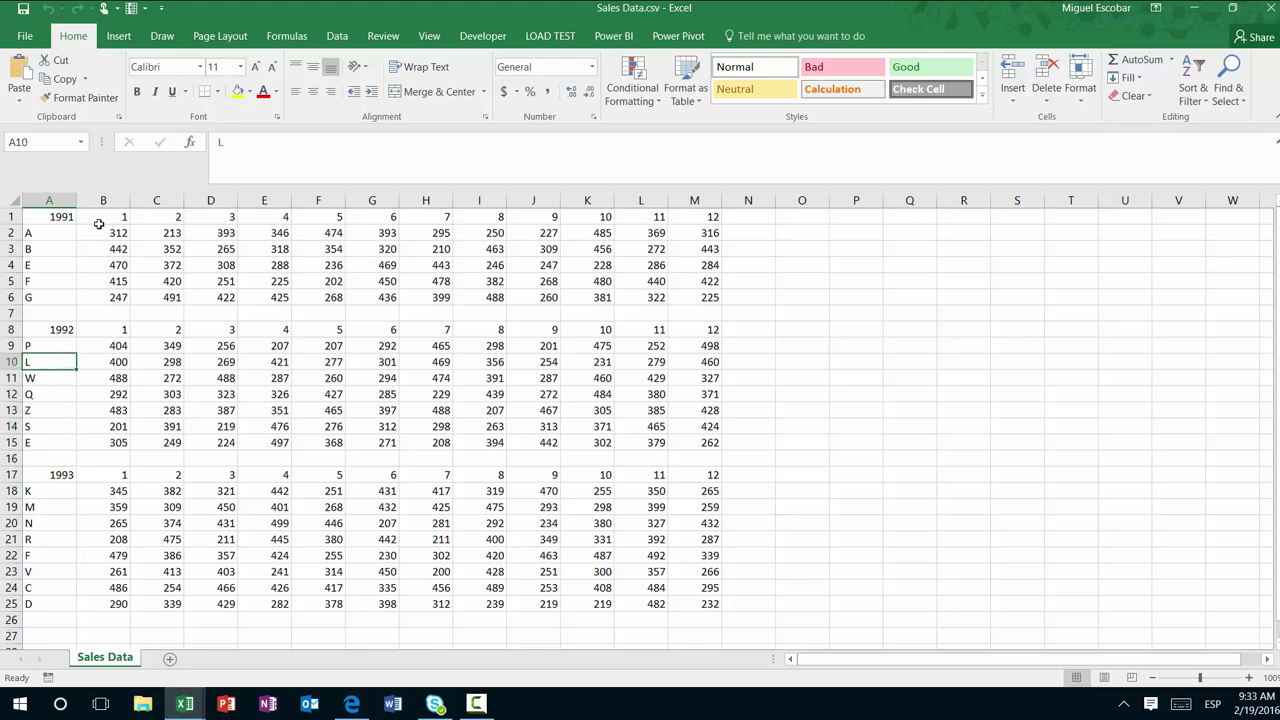
pyautogui.press('Up')
pyautogui.press('Up')
pyautogui.press('Up')
pyautogui.press('Up')
pyautogui.press('Up')
pyautogui.press('Up')
pyautogui.press('Up')
pyautogui.press('Up')
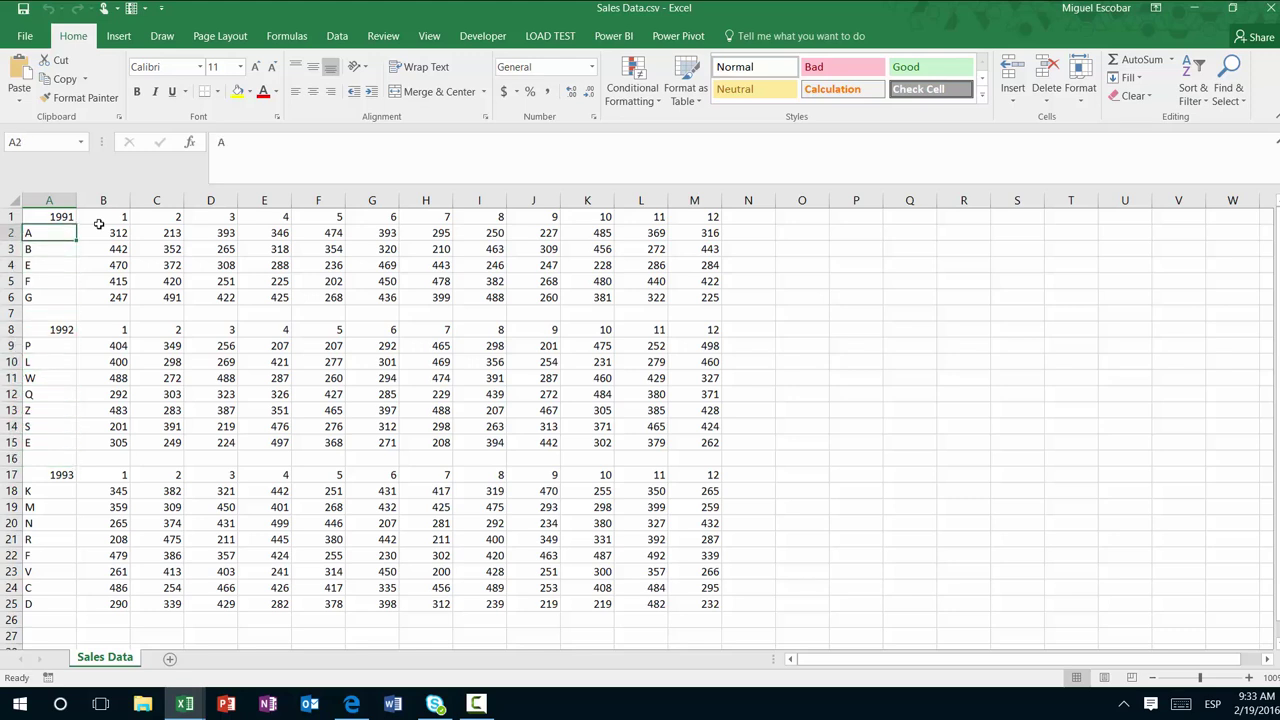
pyautogui.press('Down')
pyautogui.press('Down')
pyautogui.press('Down')
pyautogui.press('Down')
pyautogui.press('Down')
pyautogui.press('Down')
pyautogui.press('Down')
pyautogui.press('Down')
pyautogui.press('Down')
pyautogui.press('Down')
pyautogui.press('Down')
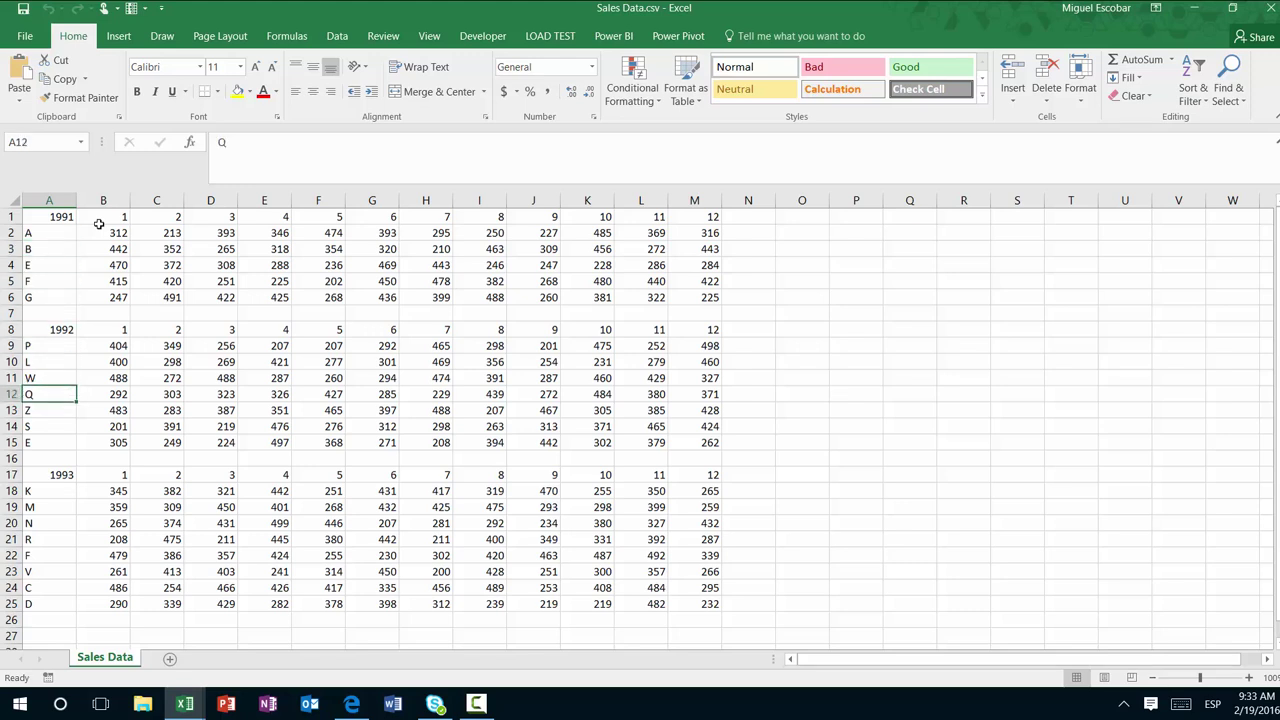
pyautogui.press('Up')
pyautogui.hotkey('ctrl', 'Up')
pyautogui.press('Up')
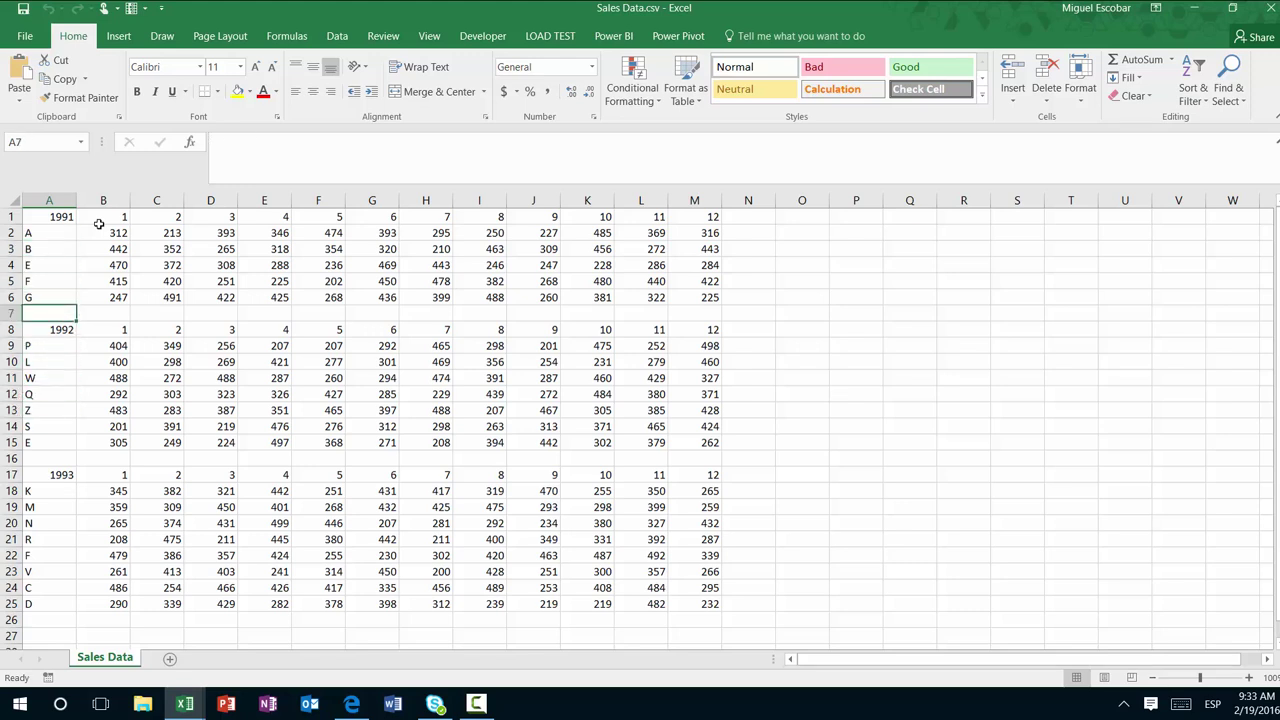
# Step: Go through column A from the blank row 7 down past the last data row, and return to A1
pyautogui.hotkey('ctrl', 'Down')
pyautogui.hotkey('ctrl', 'Down')
pyautogui.press('Down')
pyautogui.press('Down')
pyautogui.press('Down')
pyautogui.press('Down')
pyautogui.press('Down')
pyautogui.press('Down')
pyautogui.press('Down')
pyautogui.press('Down')
pyautogui.press('Down')
pyautogui.press('Down')
pyautogui.press('Down')
pyautogui.press('Down')
pyautogui.press('Down')
pyautogui.press('Down')
pyautogui.press('Down')
pyautogui.press('Up')
pyautogui.hotkey('ctrl', 'Up')
pyautogui.hotkey('ctrl', 'Up')
pyautogui.hotkey('ctrl', 'Up')
pyautogui.hotkey('ctrl', 'Up')
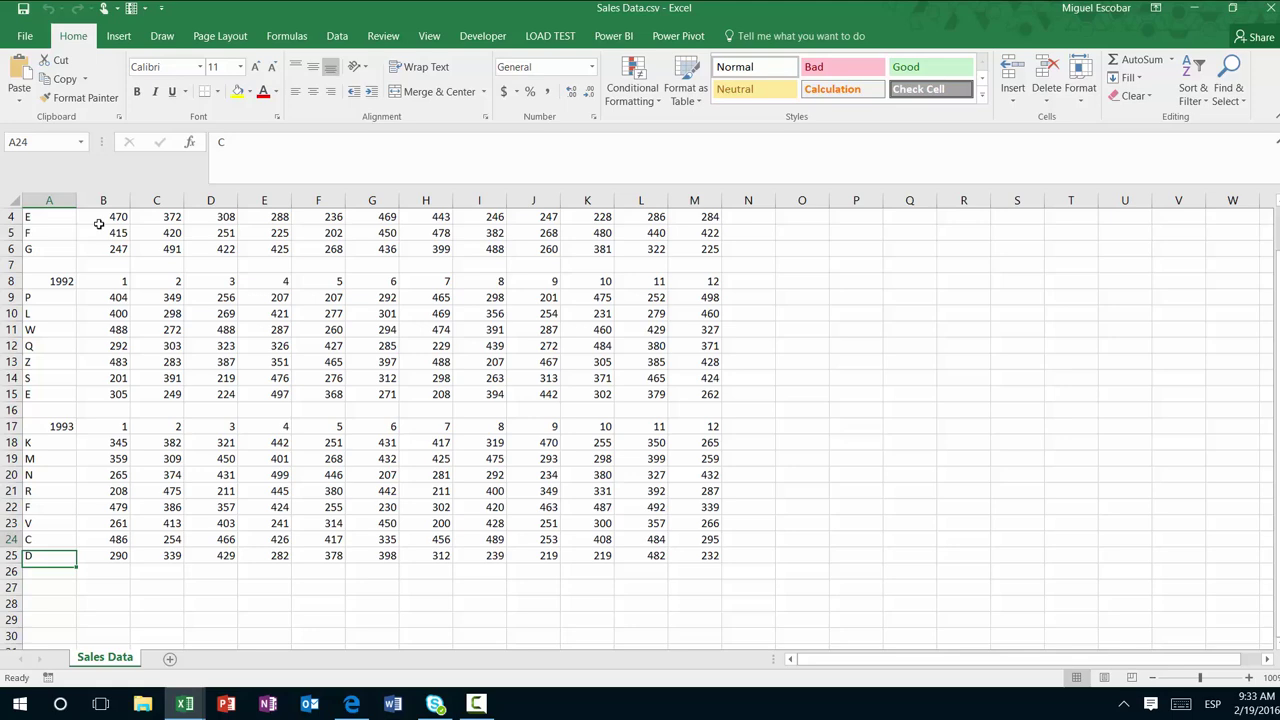
pyautogui.hotkey('ctrl', 'Up')
pyautogui.hotkey('ctrl', 'Up')
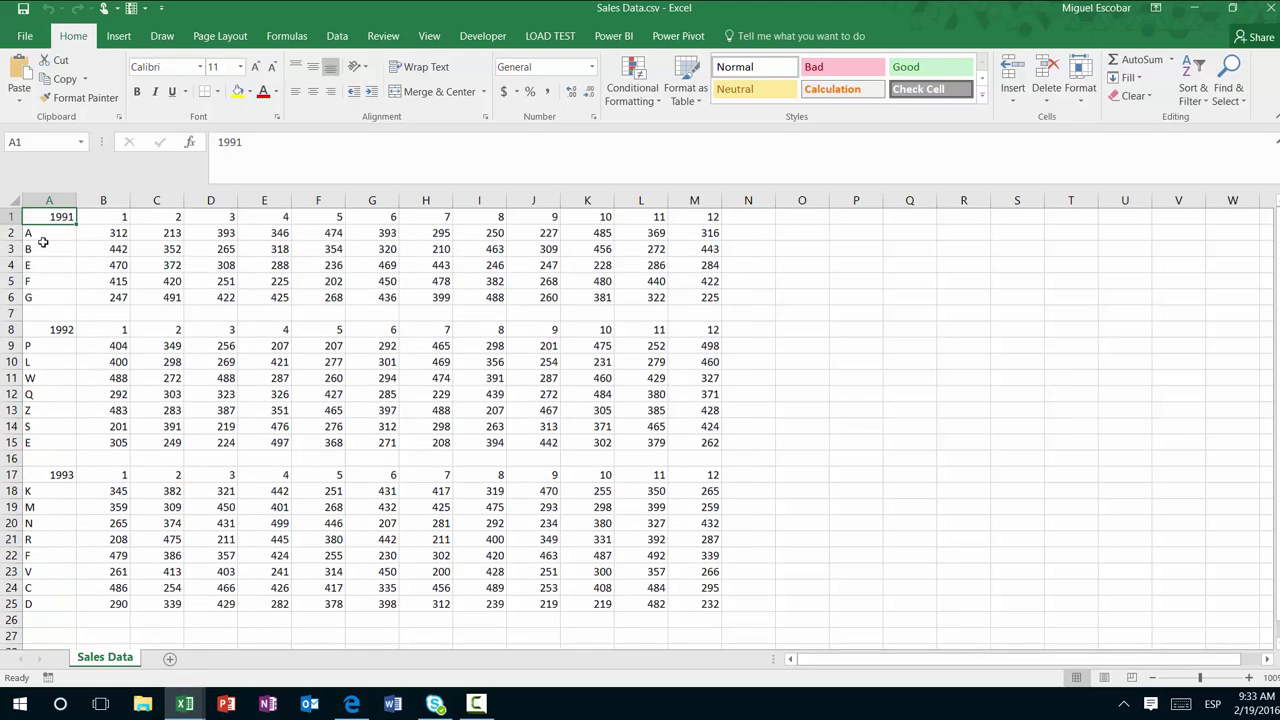
# Step: Open the expected-result workbook Output.xlsx from the Contest folder
pyautogui.click(30, 38)
pyautogui.click(55, 134)
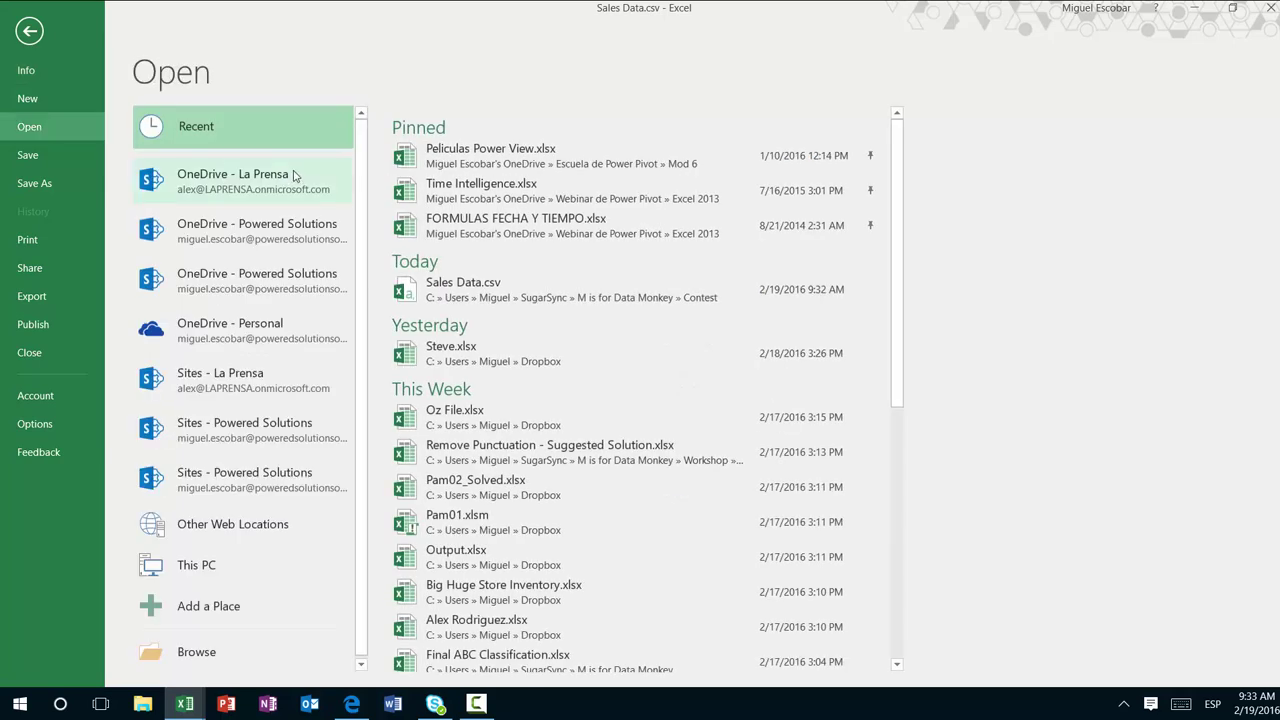
pyautogui.click(304, 569)
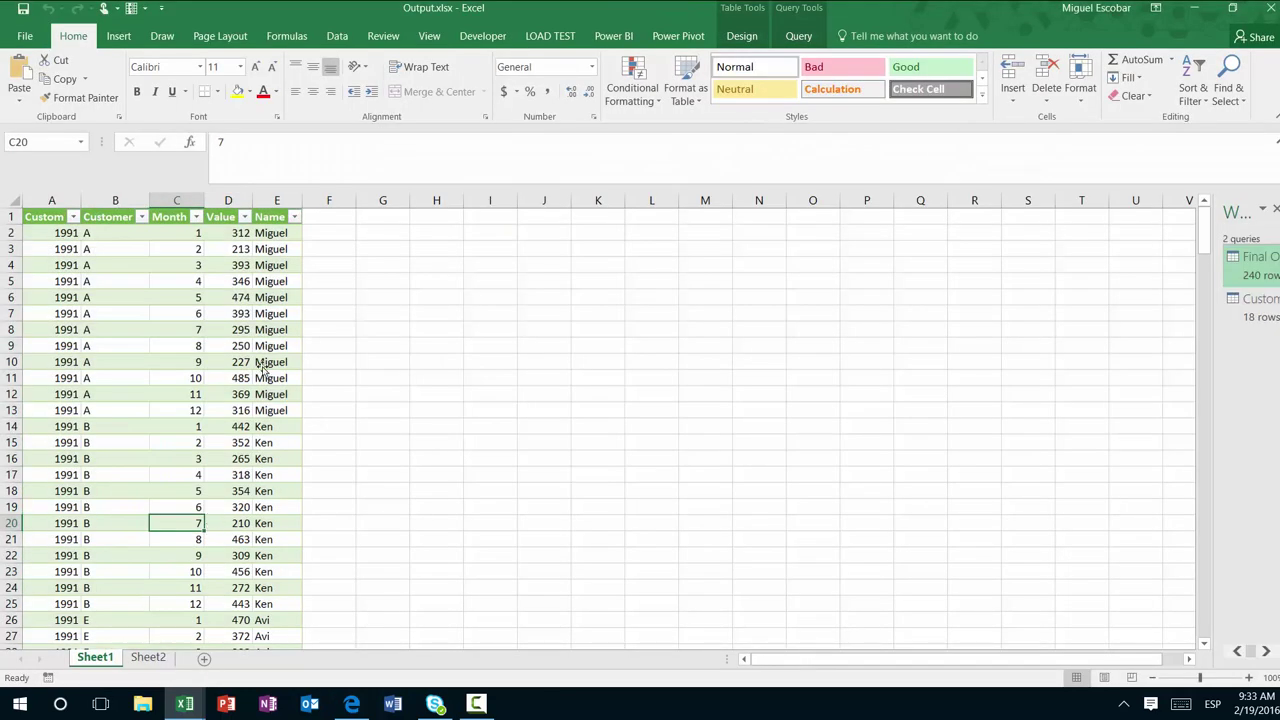
# Step: Examine the unpivoted year, customer, month, value and name rows on Sheet1 down to the table's end, and return to D2
pyautogui.click(262, 363)
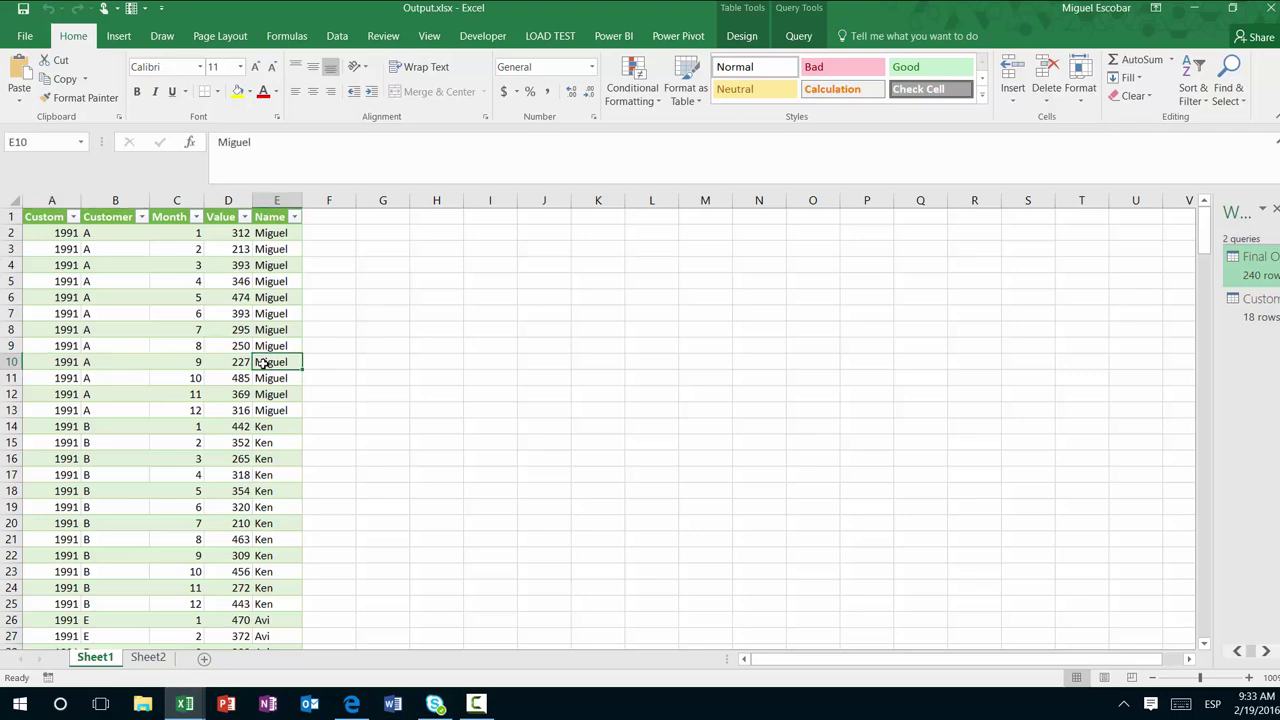
pyautogui.press('Down')
pyautogui.press('Down')
pyautogui.press('Down')
pyautogui.press('Down')
pyautogui.press('Down')
pyautogui.press('Down')
pyautogui.press('Down')
pyautogui.press('Down')
pyautogui.press('Down')
pyautogui.press('Down')
pyautogui.press('Down')
pyautogui.press('Down')
pyautogui.press('Down')
pyautogui.press('Down')
pyautogui.press('Down')
pyautogui.press('Down')
pyautogui.press('Down')
pyautogui.press('Down')
pyautogui.press('Down')
pyautogui.press('Down')
pyautogui.press('Left')
pyautogui.press('Down')
pyautogui.press('Down')
pyautogui.press('Down')
pyautogui.press('Down')
pyautogui.press('Down')
pyautogui.press('Down')
pyautogui.press('Down')
pyautogui.press('Down')
pyautogui.press('Down')
pyautogui.press('Down')
pyautogui.press('Down')
pyautogui.press('Down')
pyautogui.press('Down')
pyautogui.press('Down')
pyautogui.press('Down')
pyautogui.press('Down')
pyautogui.press('Down')
pyautogui.press('Down')
pyautogui.press('Down')
pyautogui.press('Down')
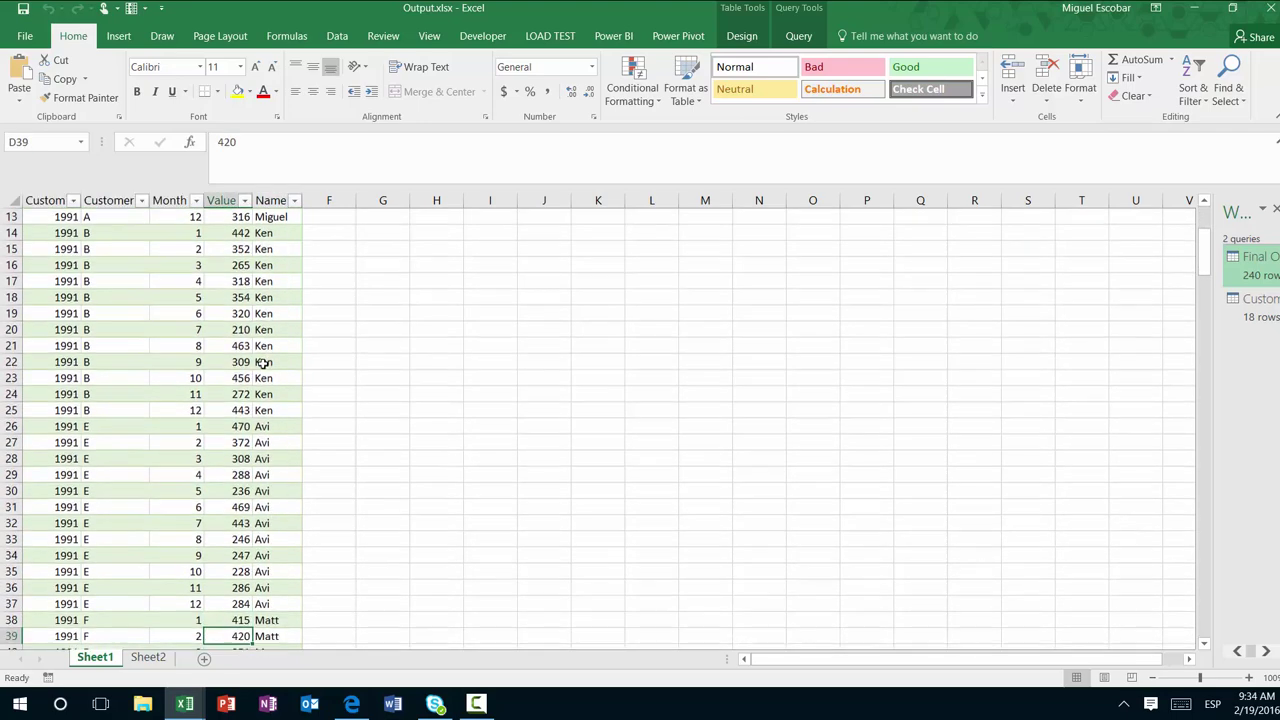
pyautogui.press('Down')
pyautogui.press('Down')
pyautogui.press('Down')
pyautogui.press('Down')
pyautogui.press('Down')
pyautogui.press('Down')
pyautogui.press('Down')
pyautogui.press('Down')
pyautogui.press('Down')
pyautogui.press('Down')
pyautogui.press('Down')
pyautogui.press('Down')
pyautogui.press('Down')
pyautogui.press('Down')
pyautogui.press('Down')
pyautogui.press('Down')
pyautogui.press('Down')
pyautogui.press('Down')
pyautogui.press('Down')
pyautogui.press('Down')
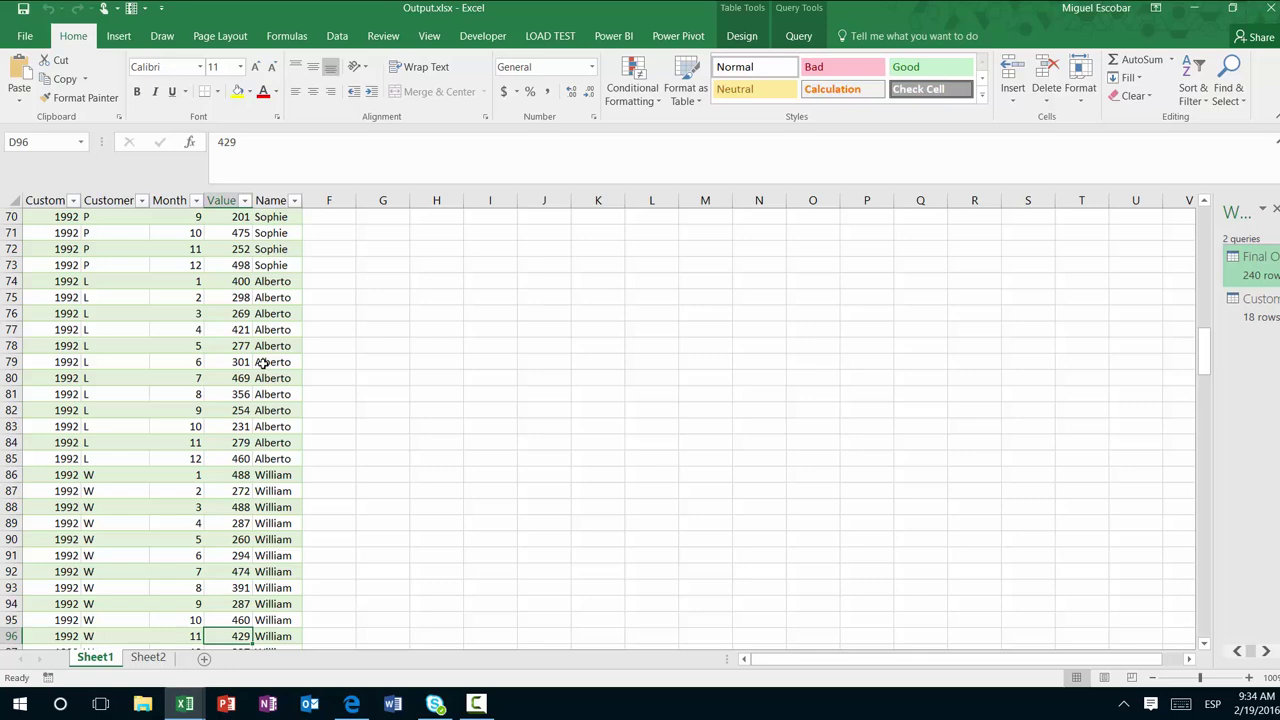
pyautogui.press('Down')
pyautogui.press('Down')
pyautogui.press('Down')
pyautogui.press('Down')
pyautogui.press('Down')
pyautogui.press('Down')
pyautogui.press('Down')
pyautogui.press('Down')
pyautogui.press('Down')
pyautogui.press('Down')
pyautogui.press('Down')
pyautogui.press('Down')
pyautogui.press('Down')
pyautogui.press('Down')
pyautogui.press('Down')
pyautogui.press('Down')
pyautogui.press('Down')
pyautogui.press('Down')
pyautogui.press('Down')
pyautogui.press('Down')
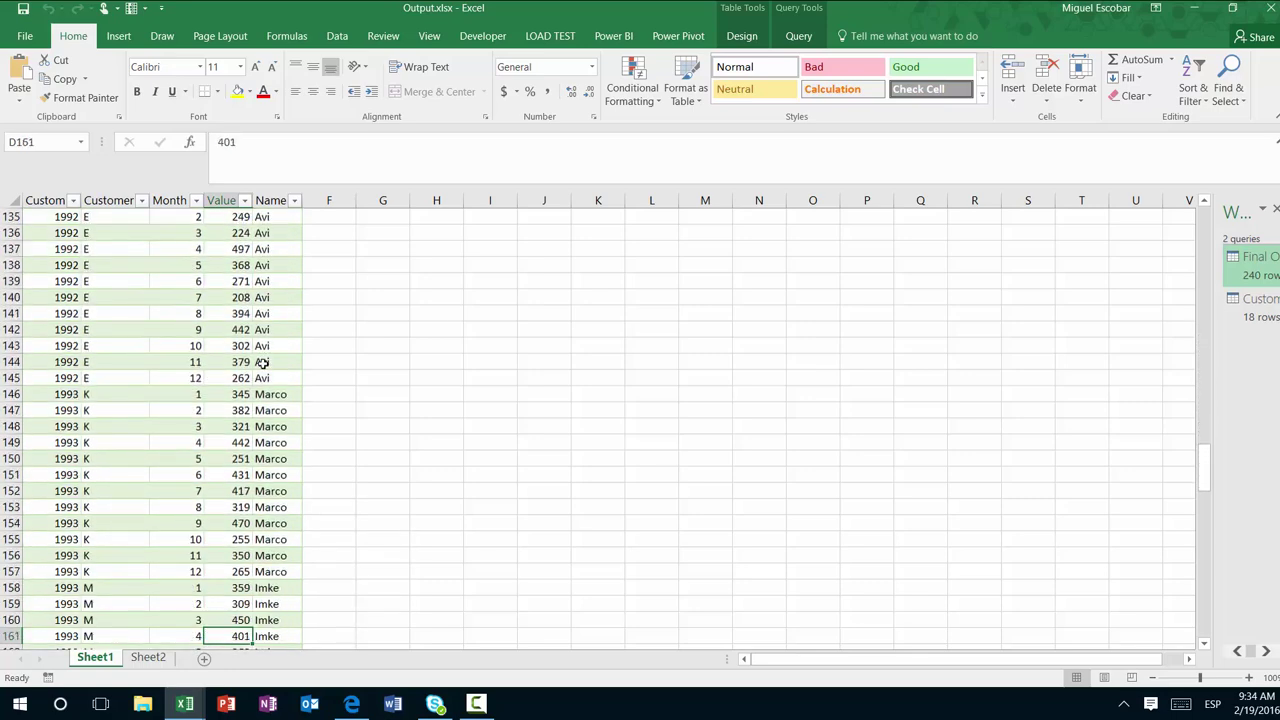
pyautogui.press('Down')
pyautogui.press('Down')
pyautogui.press('Down')
pyautogui.press('Down')
pyautogui.press('Down')
pyautogui.press('Down')
pyautogui.press('Down')
pyautogui.press('Down')
pyautogui.press('Down')
pyautogui.press('Down')
pyautogui.press('Down')
pyautogui.press('Down')
pyautogui.press('Down')
pyautogui.press('Down')
pyautogui.press('Down')
pyautogui.press('Down')
pyautogui.press('Down')
pyautogui.press('Down')
pyautogui.press('Down')
pyautogui.press('Down')
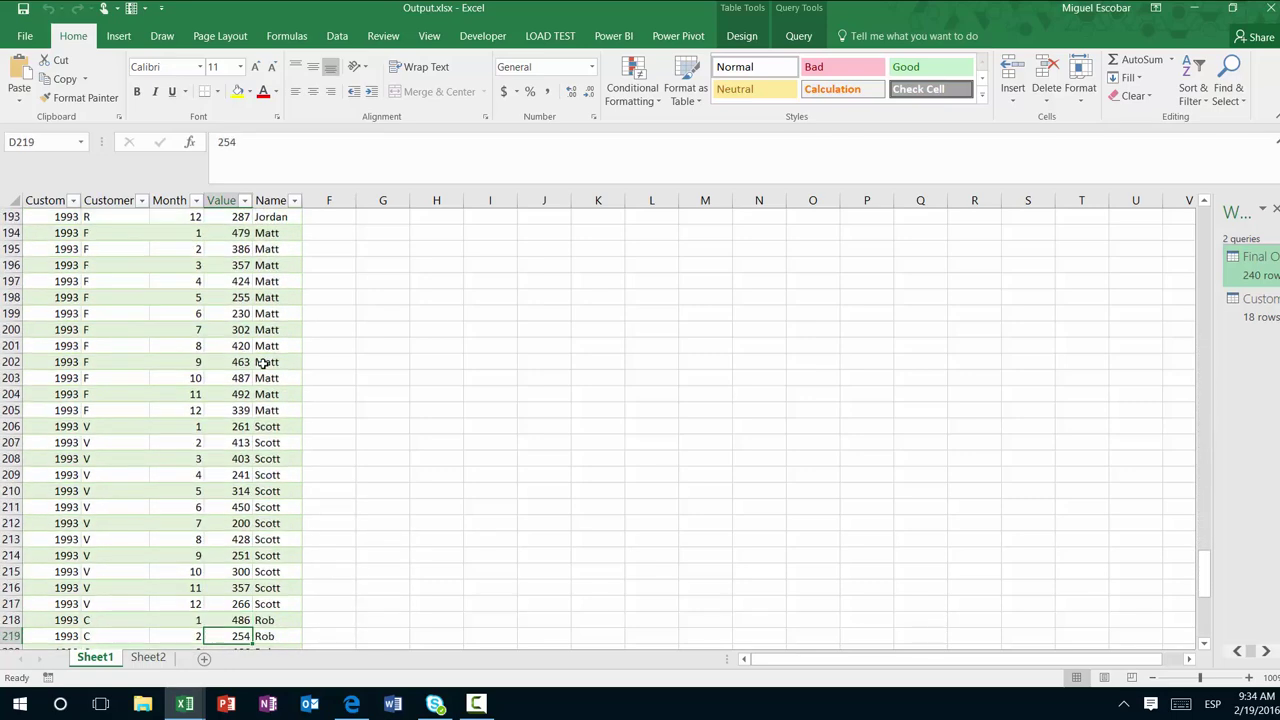
pyautogui.press('Down')
pyautogui.press('Down')
pyautogui.press('Down')
pyautogui.press('Down')
pyautogui.press('Down')
pyautogui.press('Down')
pyautogui.press('Down')
pyautogui.press('Down')
pyautogui.press('Down')
pyautogui.press('Down')
pyautogui.press('Down')
pyautogui.press('Down')
pyautogui.press('Down')
pyautogui.press('Down')
pyautogui.press('Down')
pyautogui.press('Down')
pyautogui.press('Down')
pyautogui.press('Down')
pyautogui.press('Down')
pyautogui.press('Down')
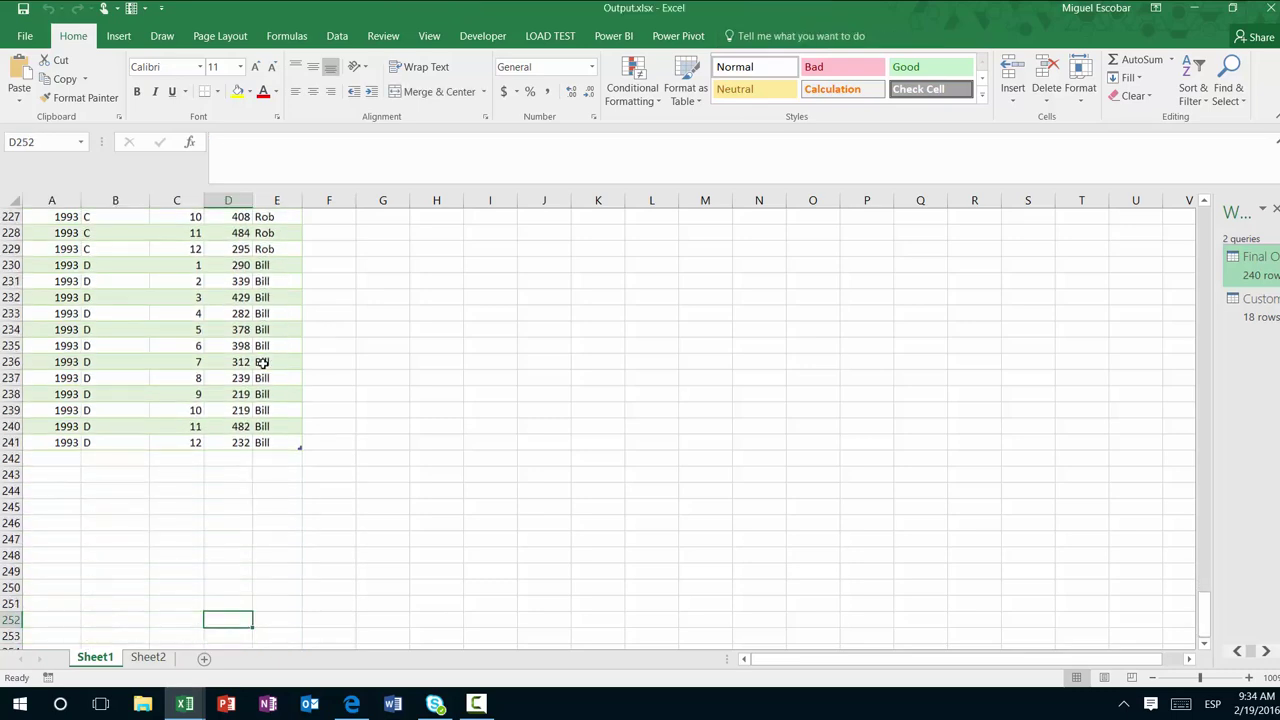
pyautogui.hotkey('ctrl', 'Up')
pyautogui.hotkey('ctrl', 'Up')
pyautogui.press('Down')
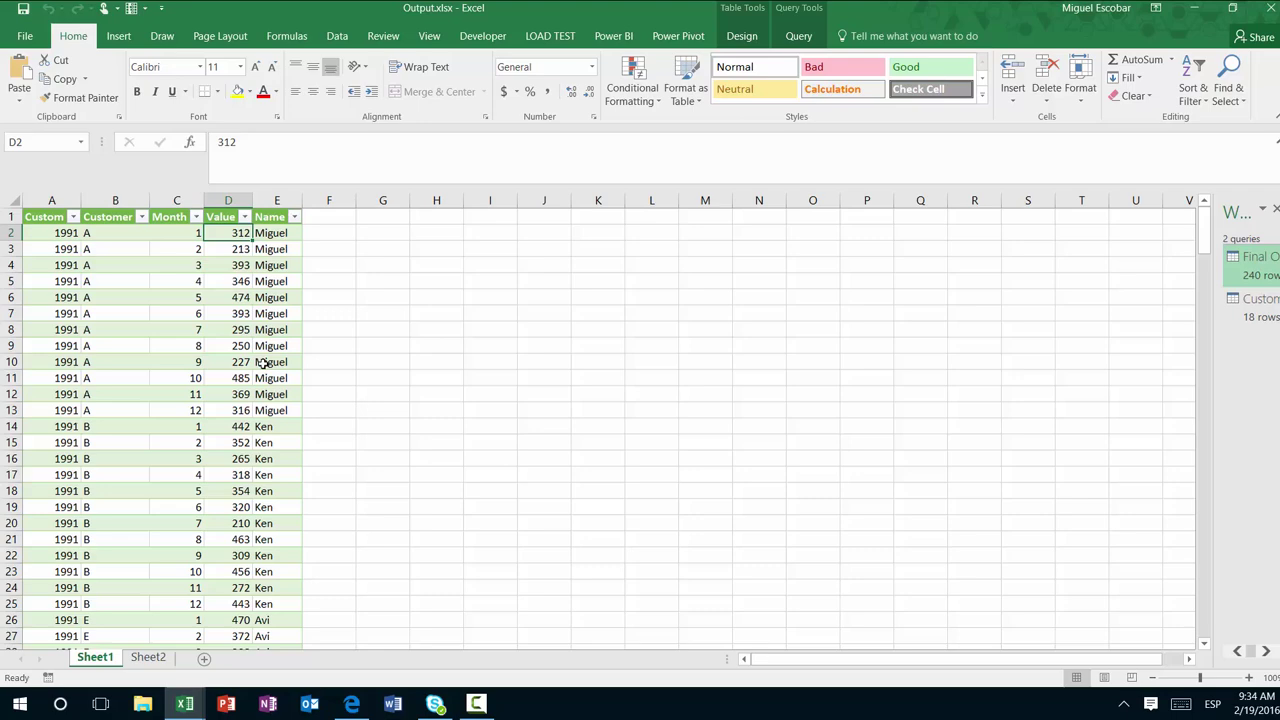
# Step: Switch back to Sales Data.csv and close it, leaving Output.xlsx open
pyautogui.hotkey('alt', 'Tab')
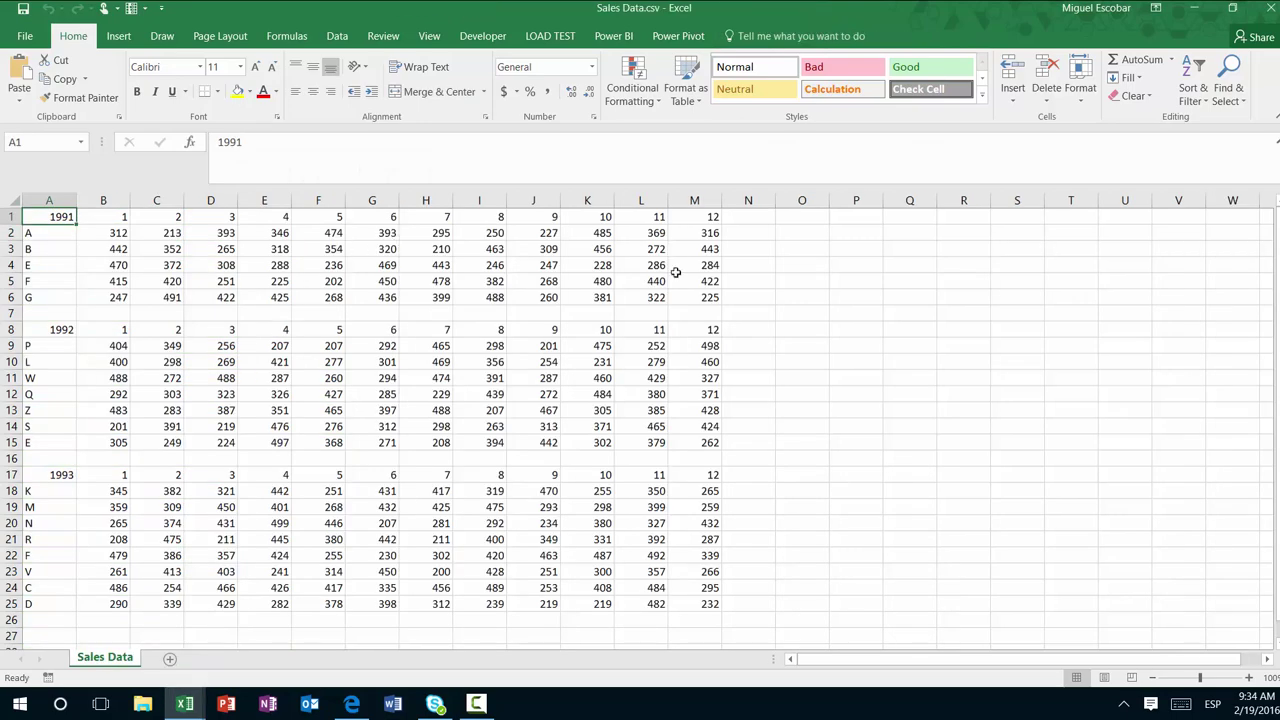
pyautogui.click(1262, 14)
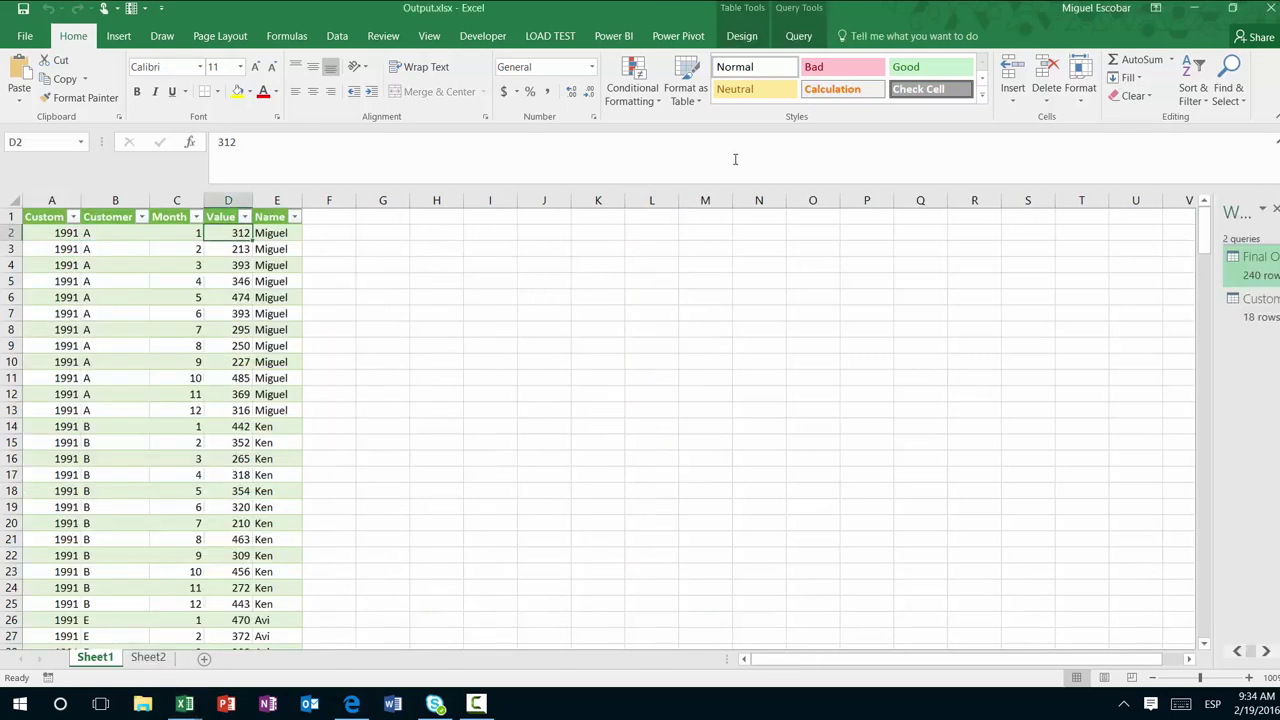
pyautogui.click(30, 36)
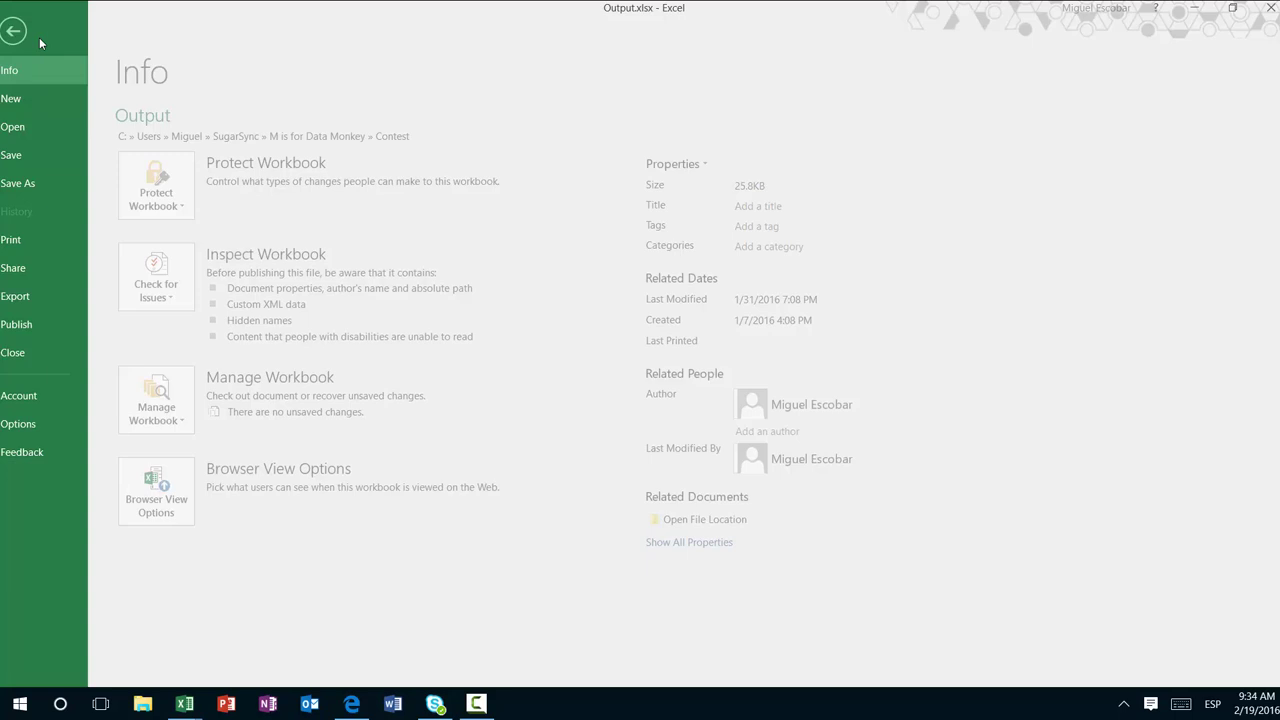
pyautogui.click(56, 117)
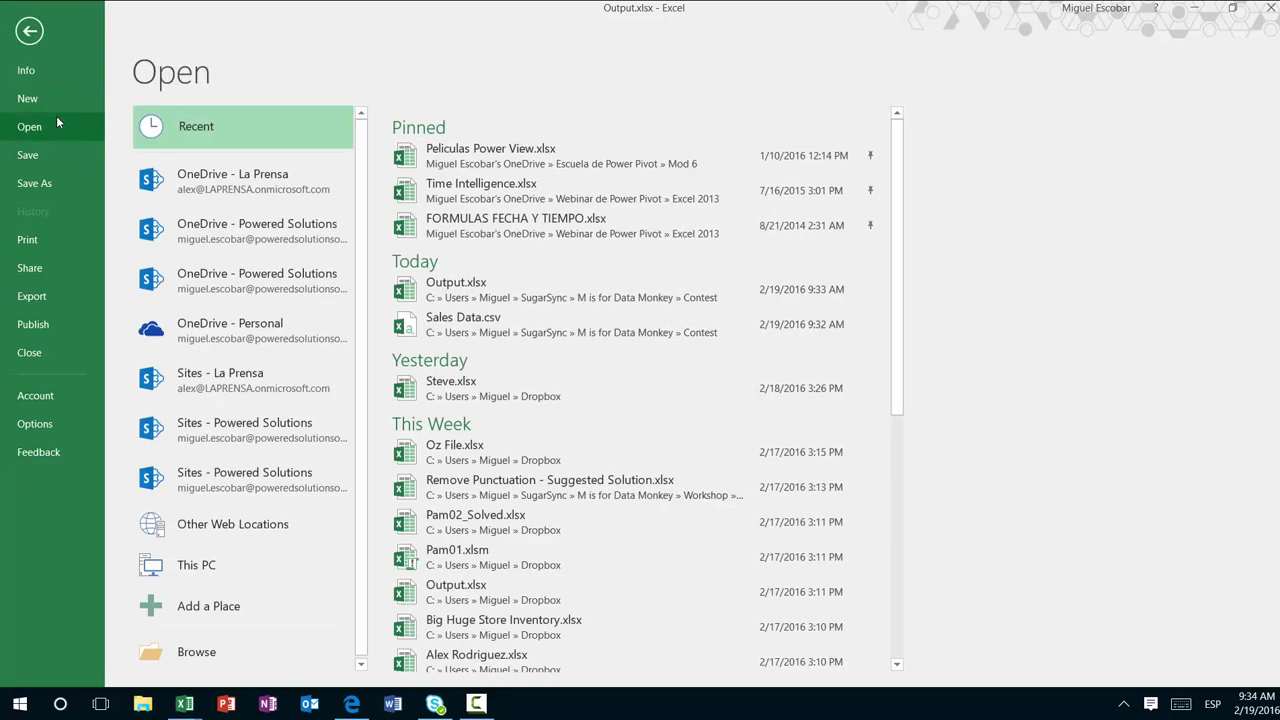
pyautogui.press('Escape')
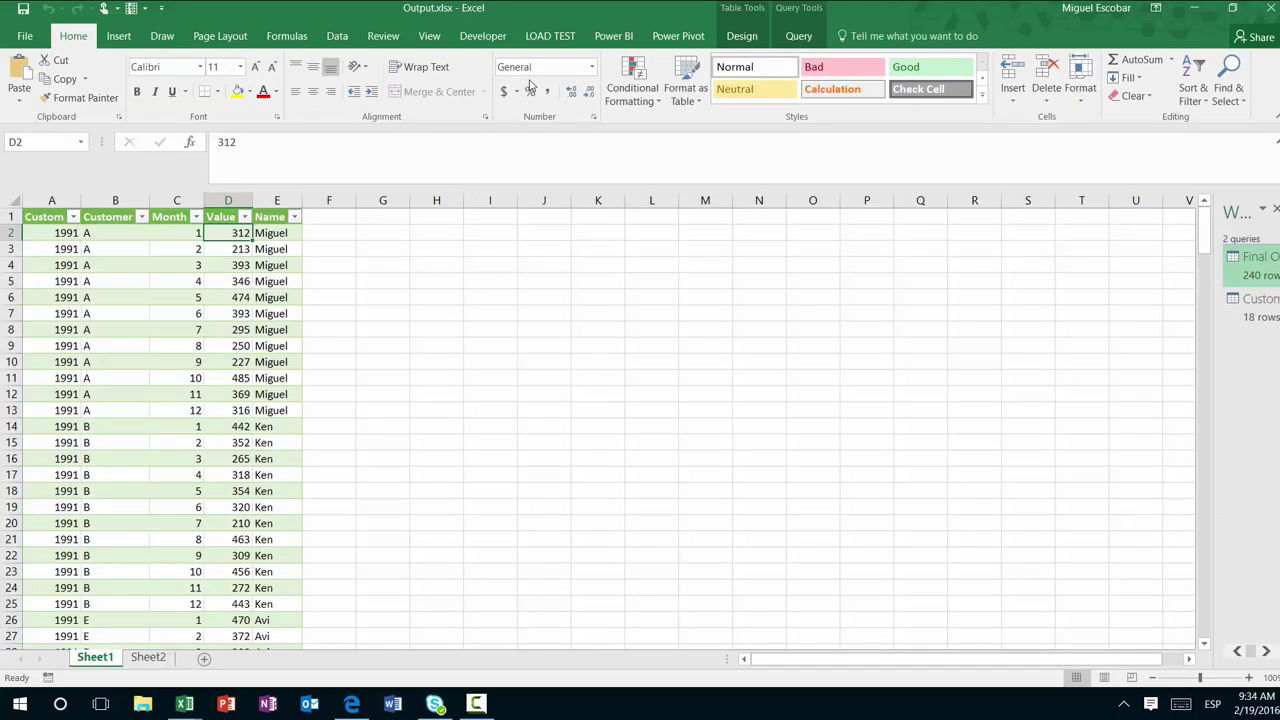
# Step: Create a new query from the CSV file Sales Data.csv and maximize the Query Editor window
pyautogui.click(337, 36)
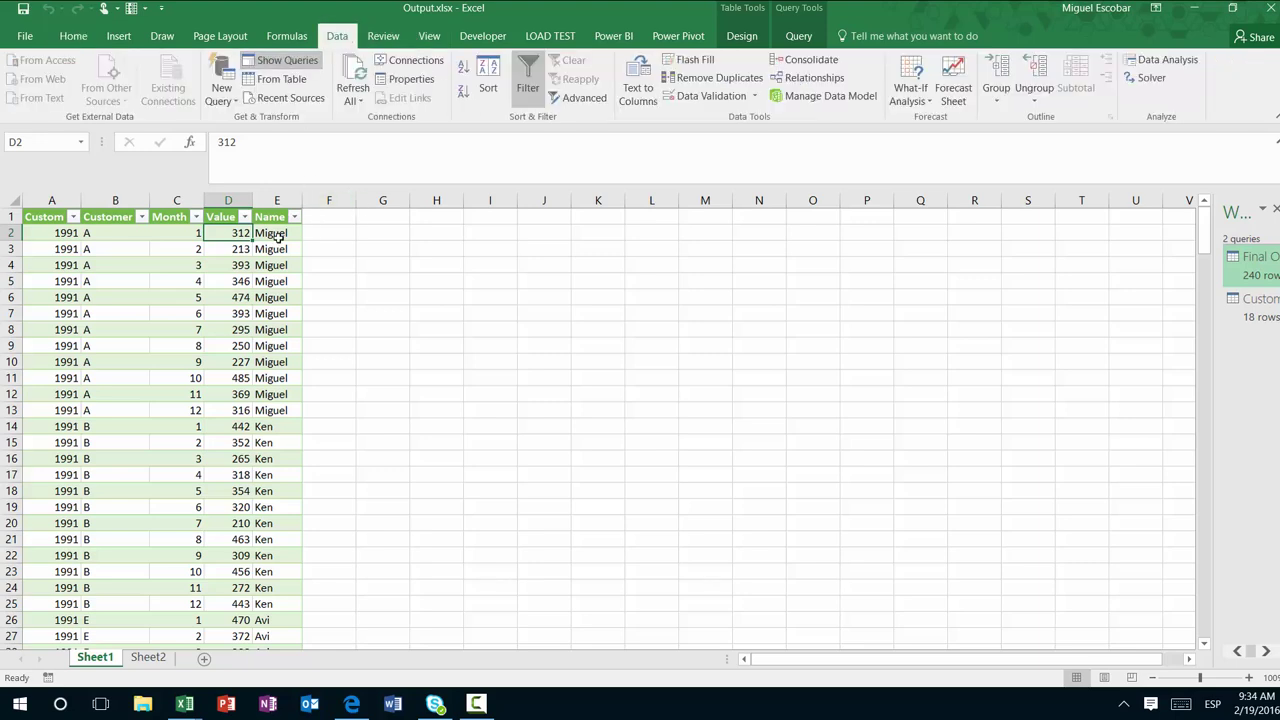
pyautogui.click(229, 100)
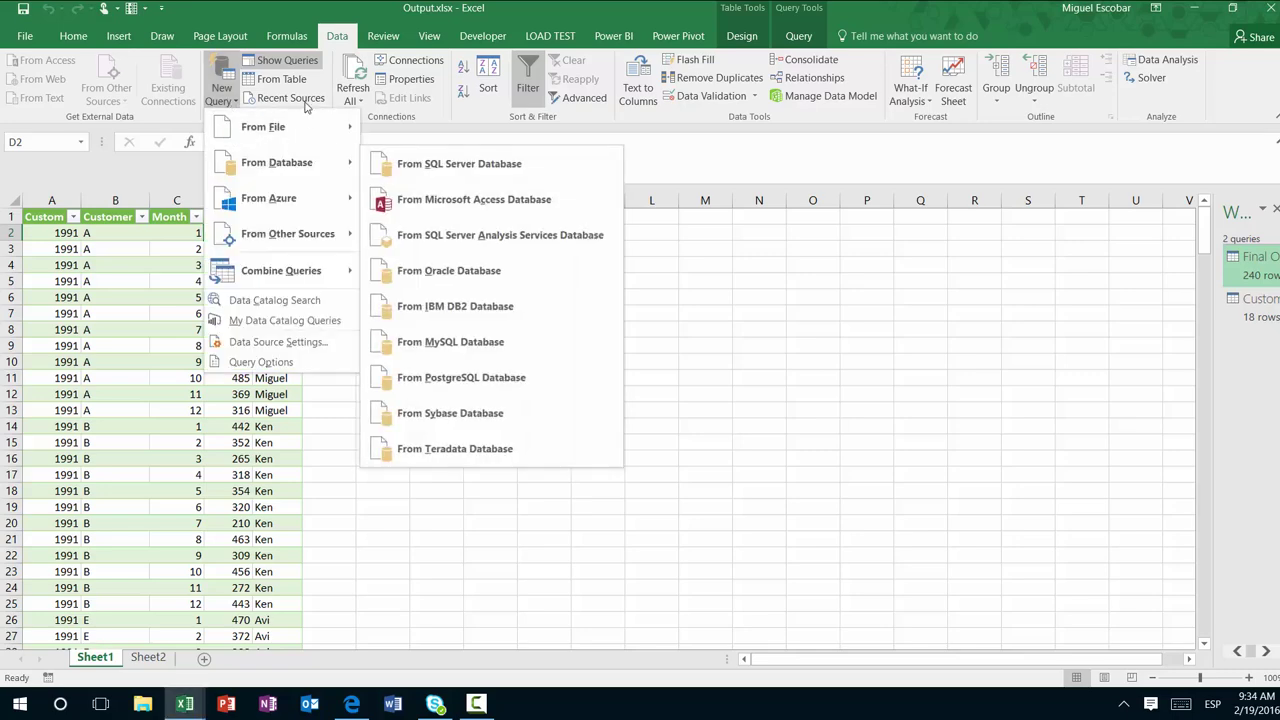
pyautogui.moveTo(310, 135)
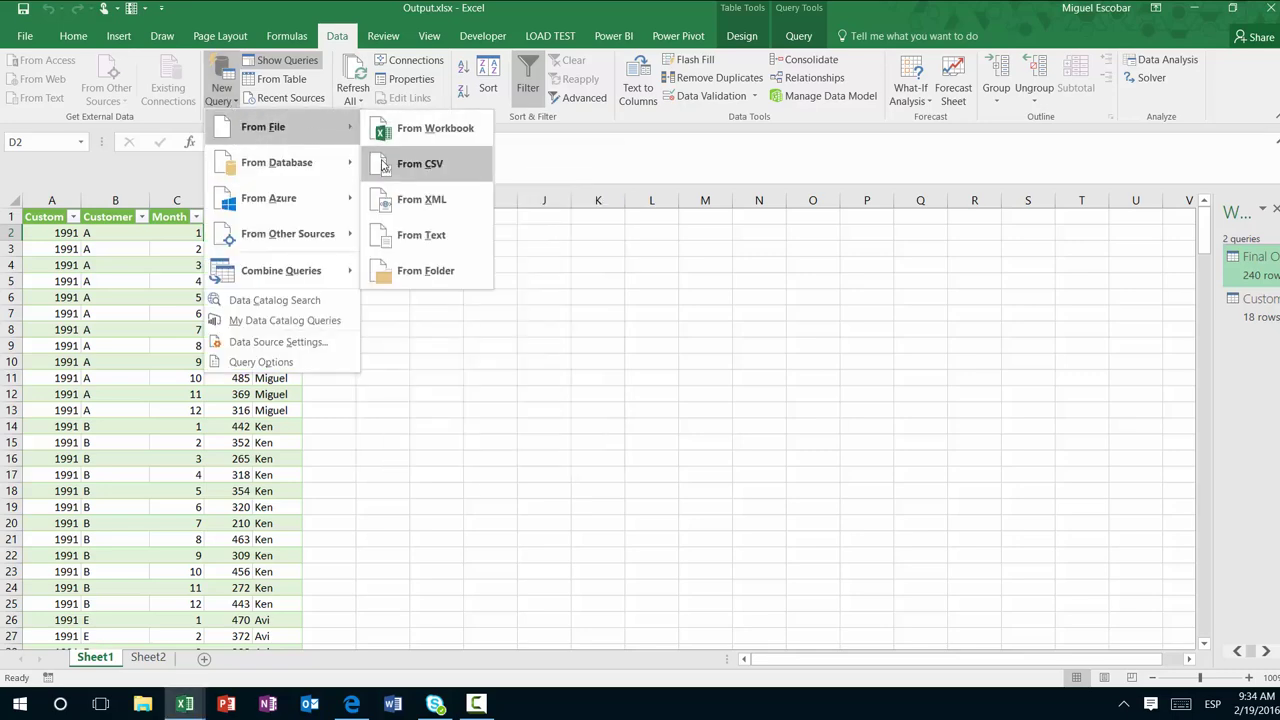
pyautogui.click(386, 164)
pyautogui.doubleClick(312, 134)
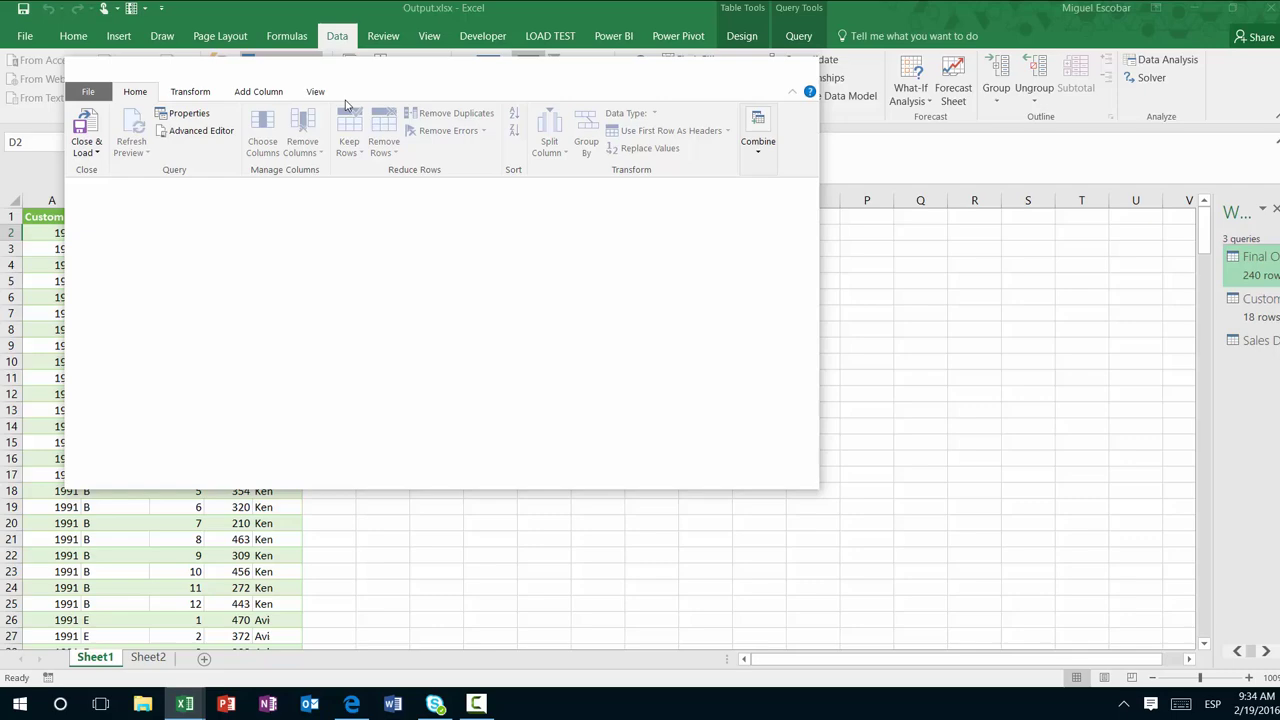
pyautogui.doubleClick(359, 79)
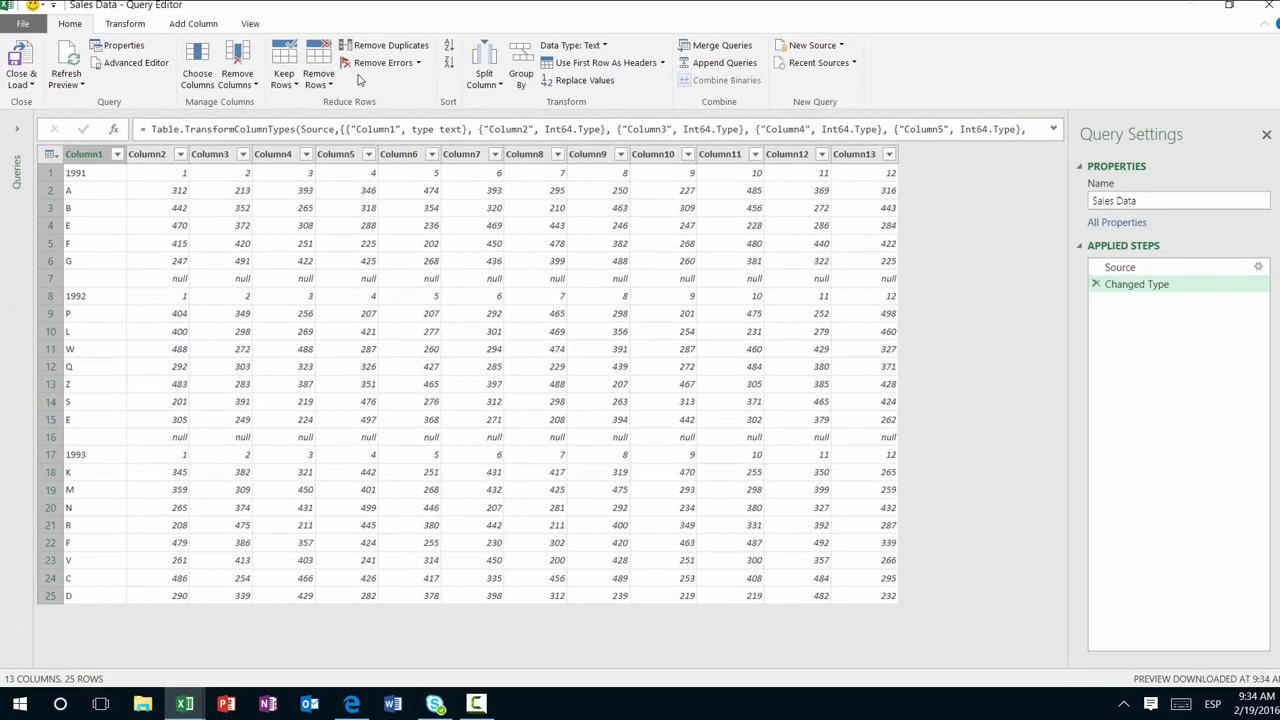
# Step: Examine the 1991, 1992 and 1993 year rows in Column1 and the customer codes listed beneath 1992
pyautogui.click(97, 175)
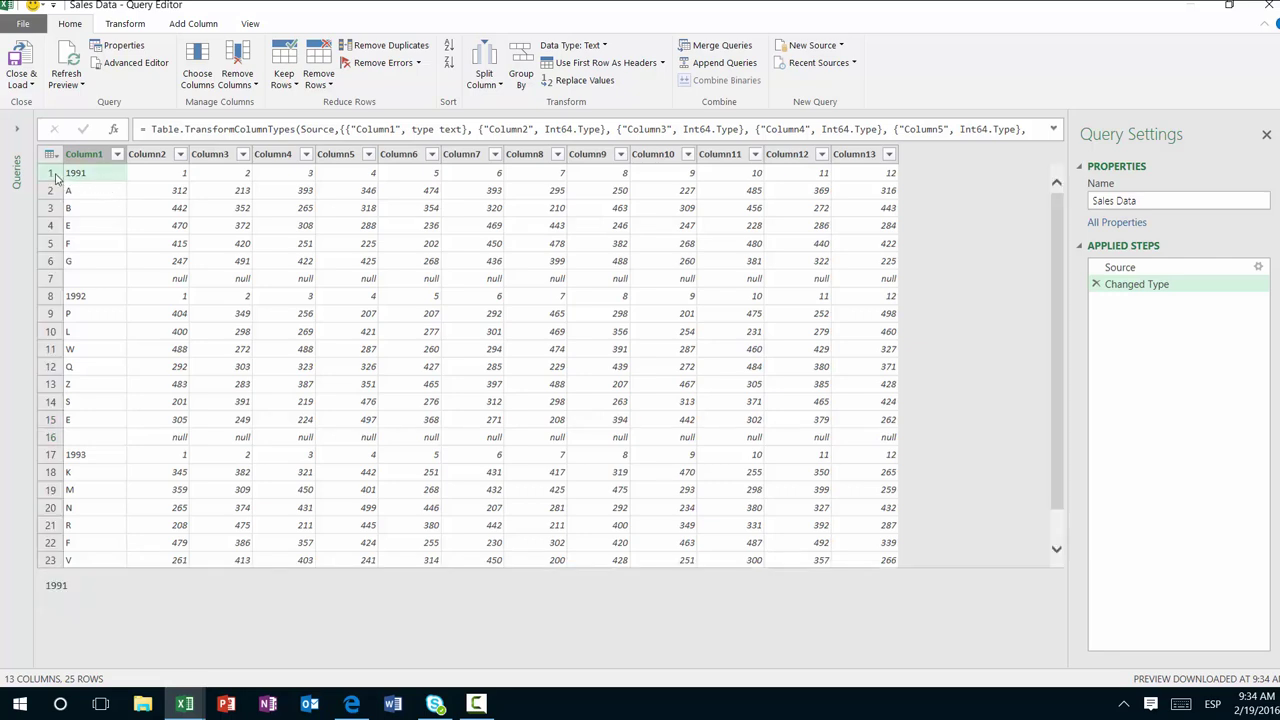
pyautogui.click(60, 302)
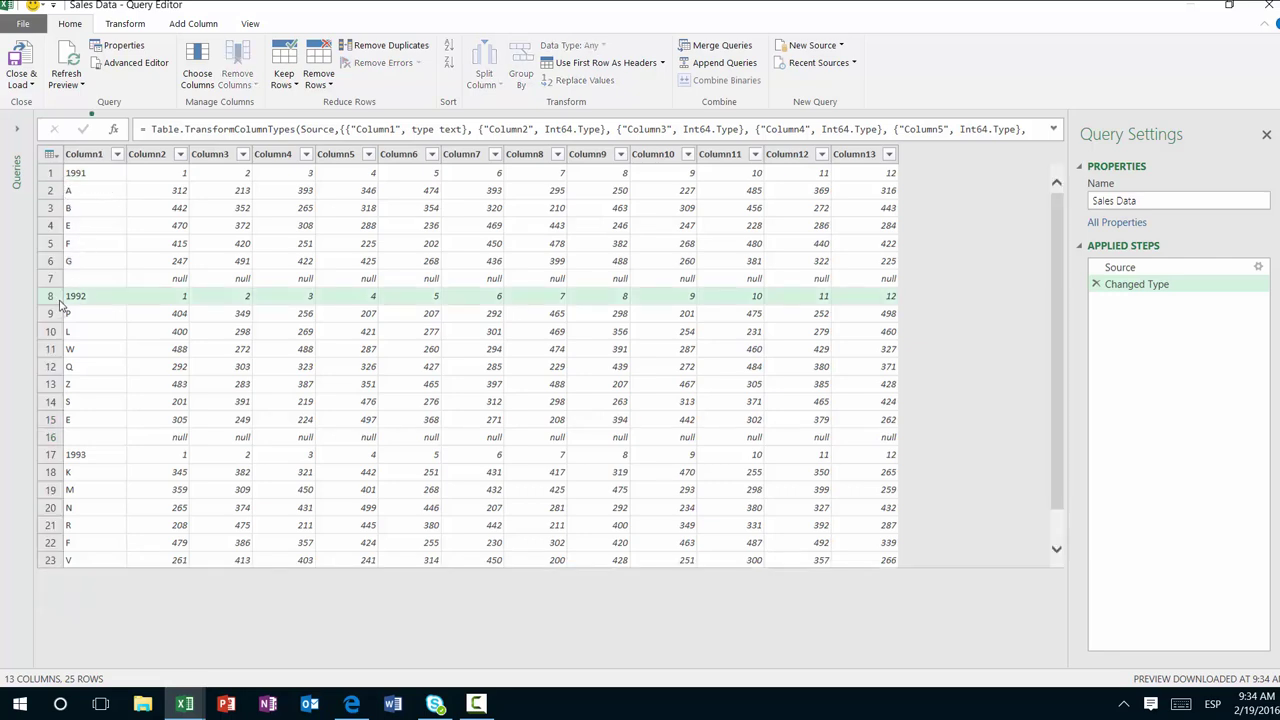
pyautogui.click(78, 174)
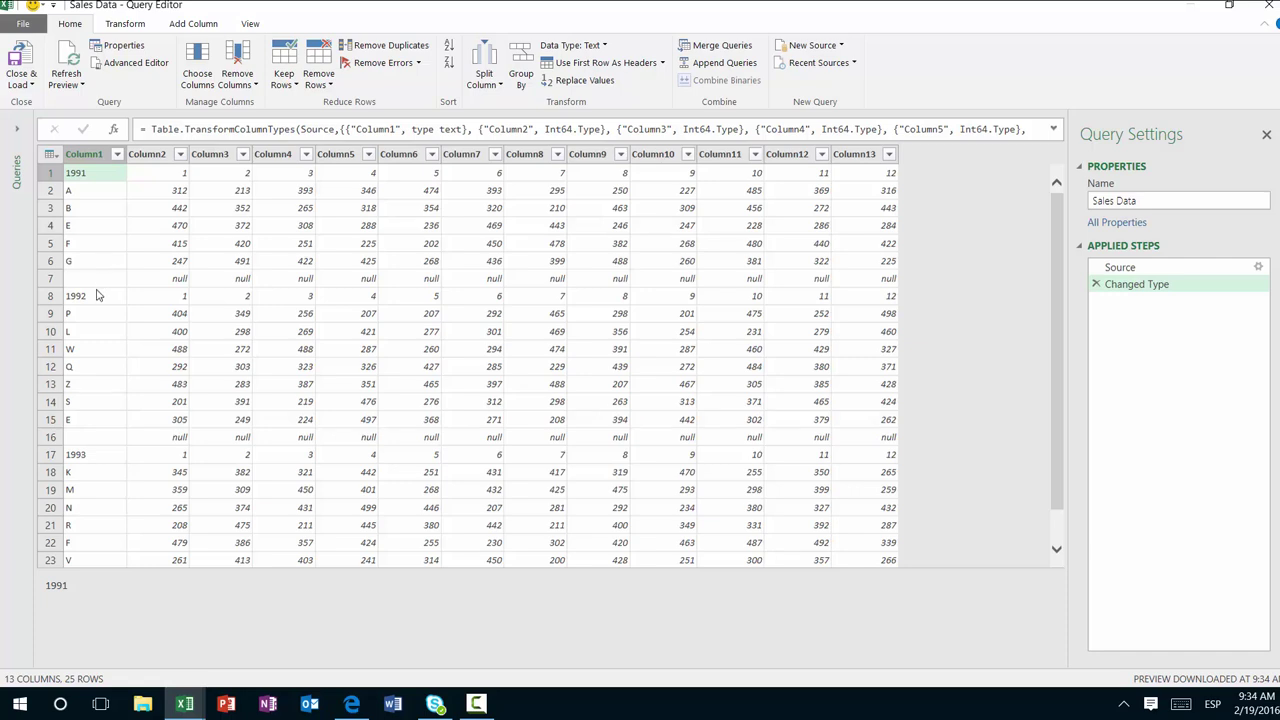
pyautogui.click(96, 298)
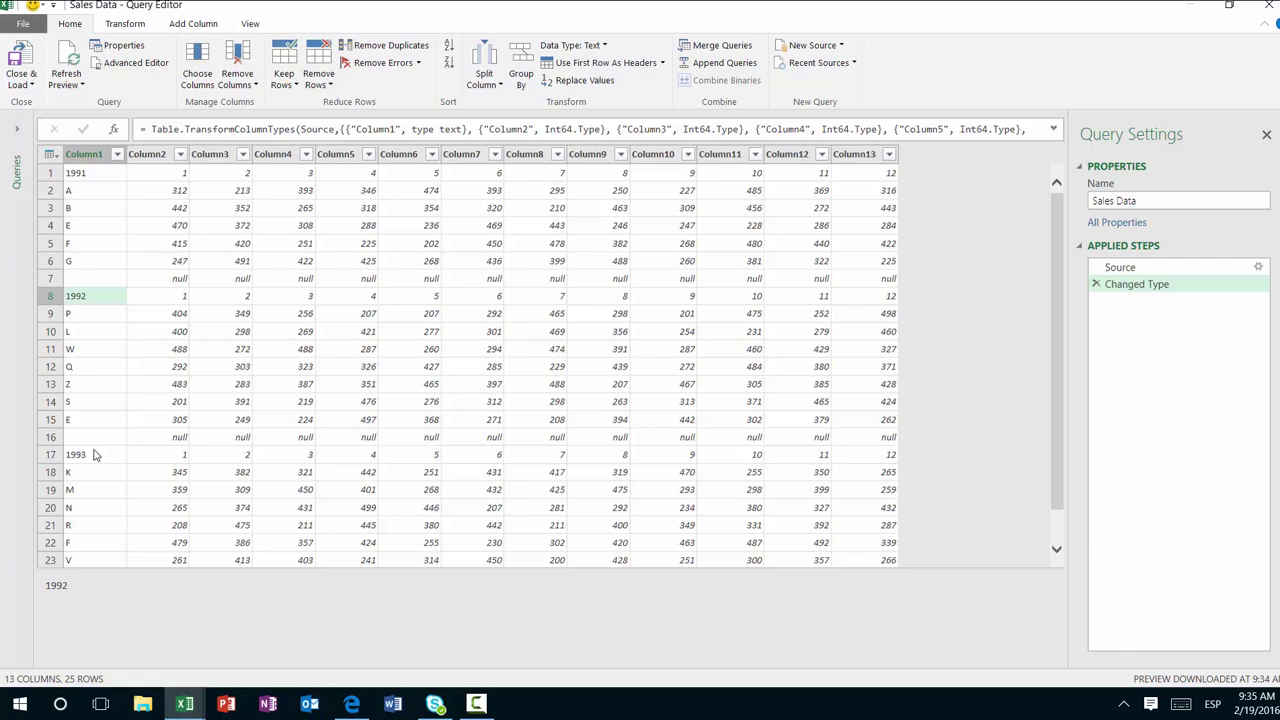
pyautogui.click(96, 452)
pyautogui.click(113, 298)
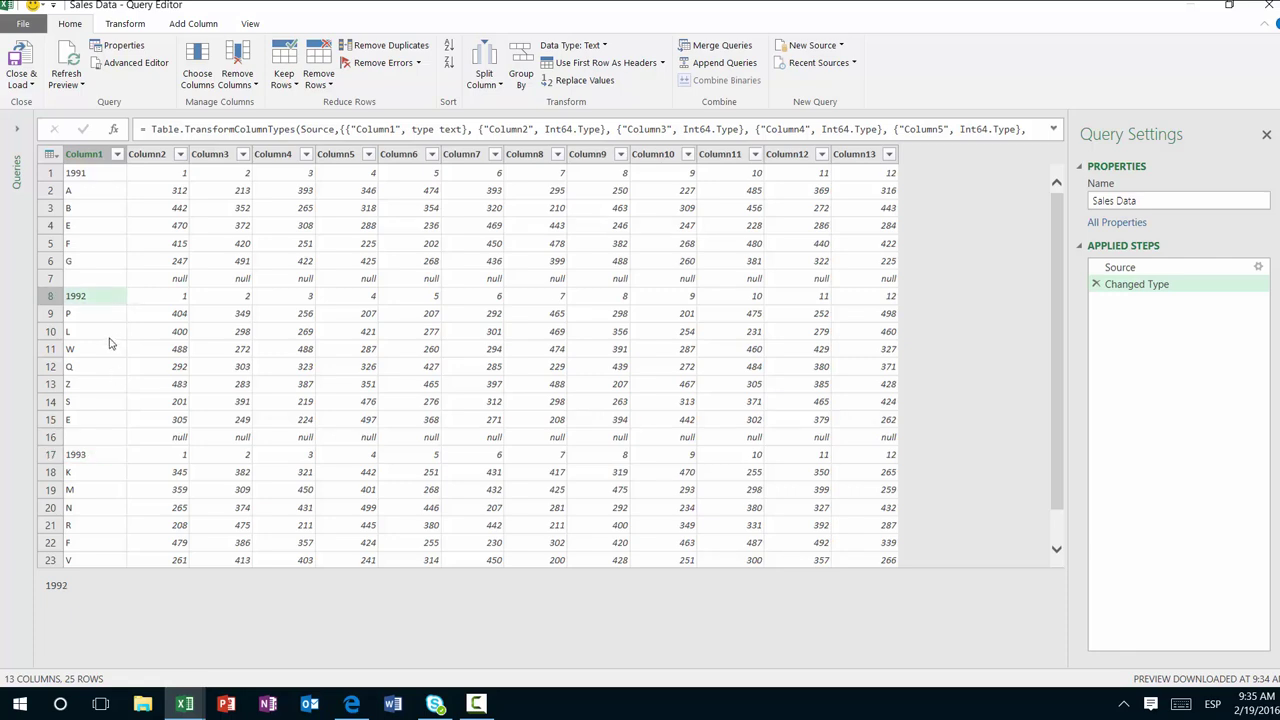
pyautogui.click(103, 314)
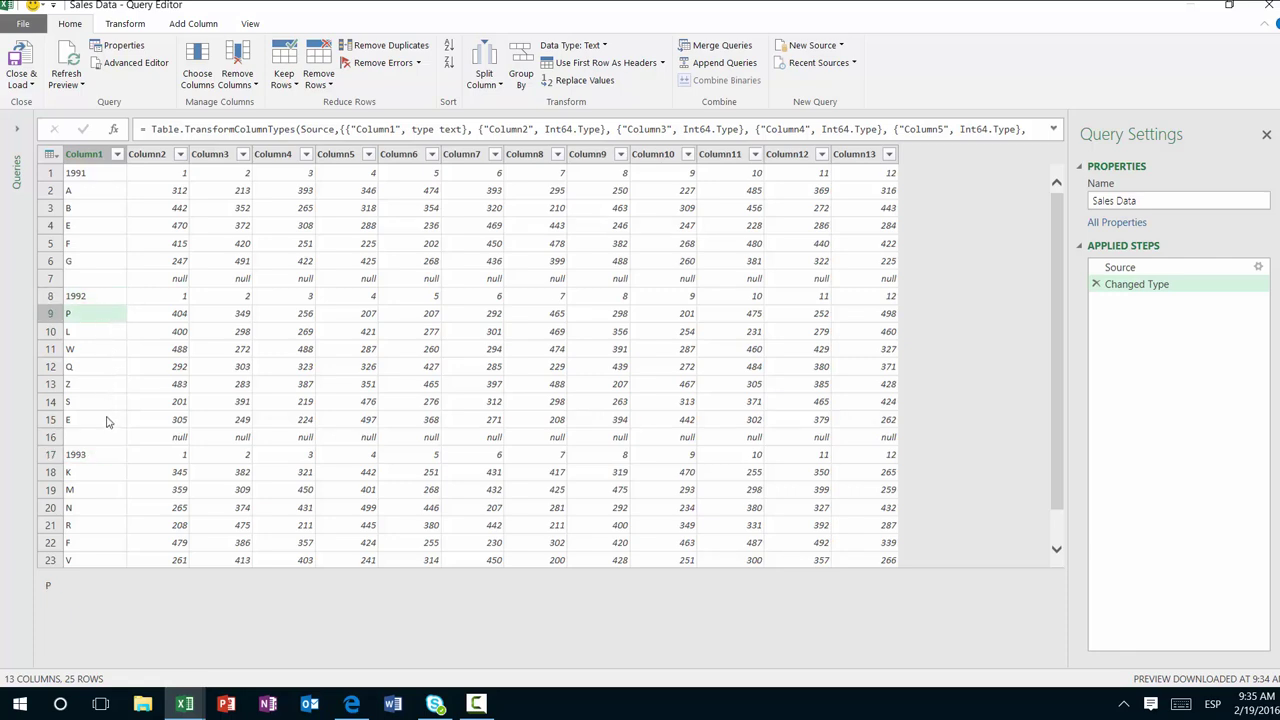
pyautogui.click(108, 421)
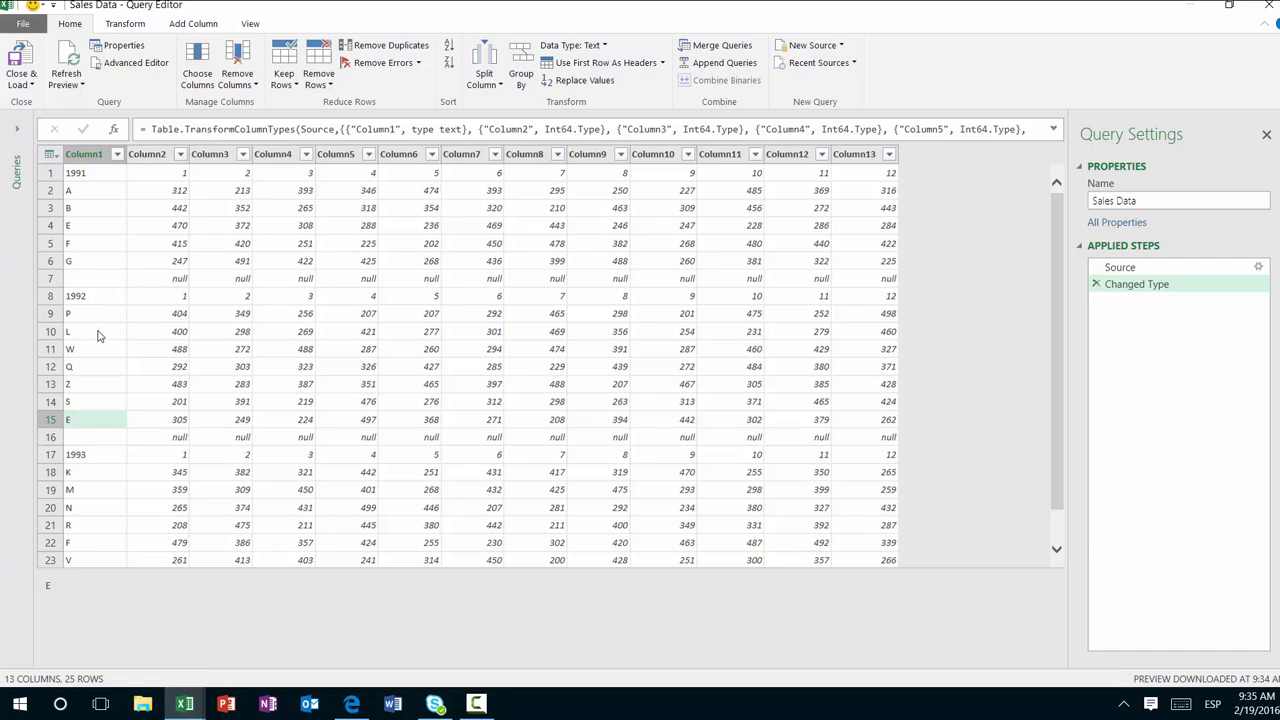
# Step: Duplicate Column1 and change the data type of the copied column to Whole Number
pyautogui.click(100, 158)
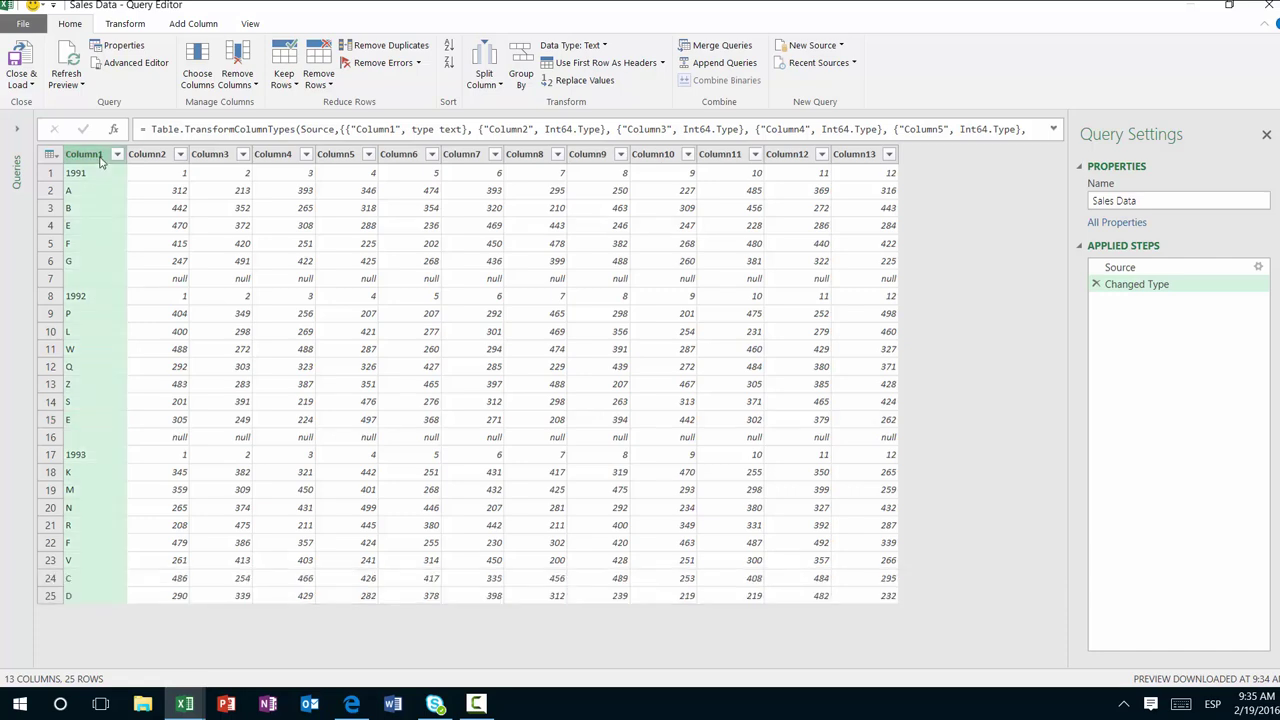
pyautogui.rightClick(100, 162)
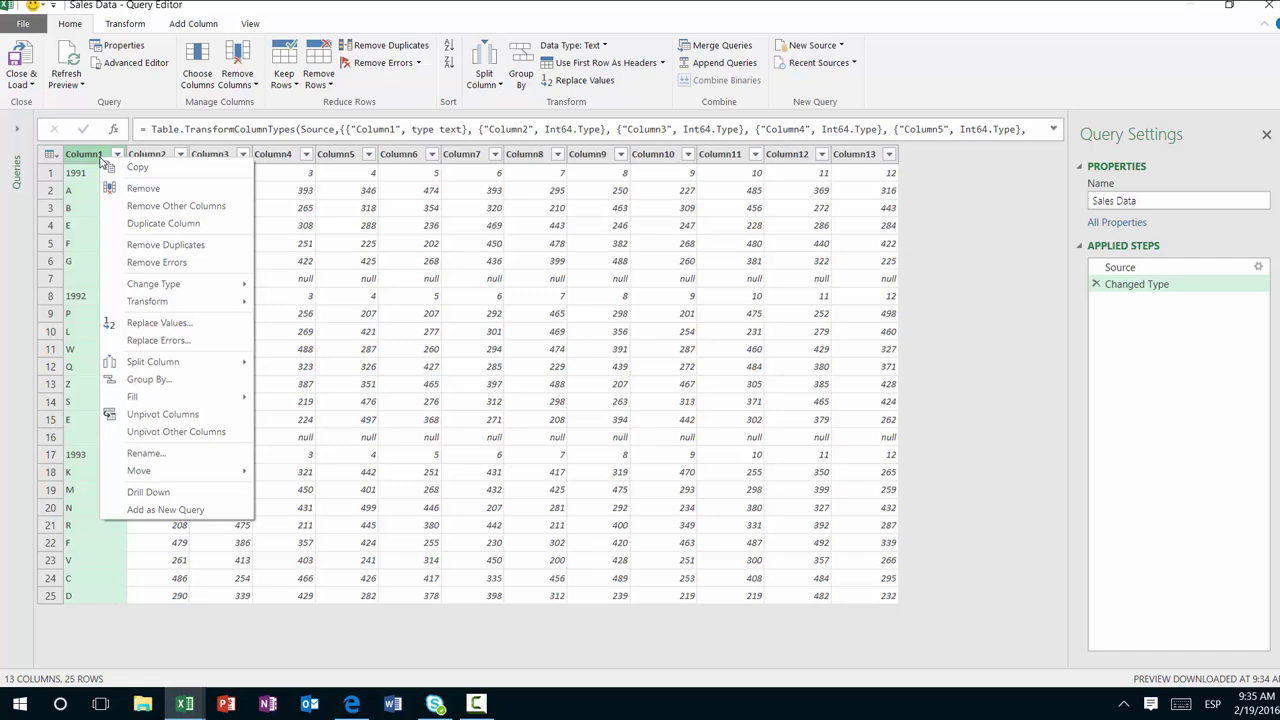
pyautogui.click(170, 224)
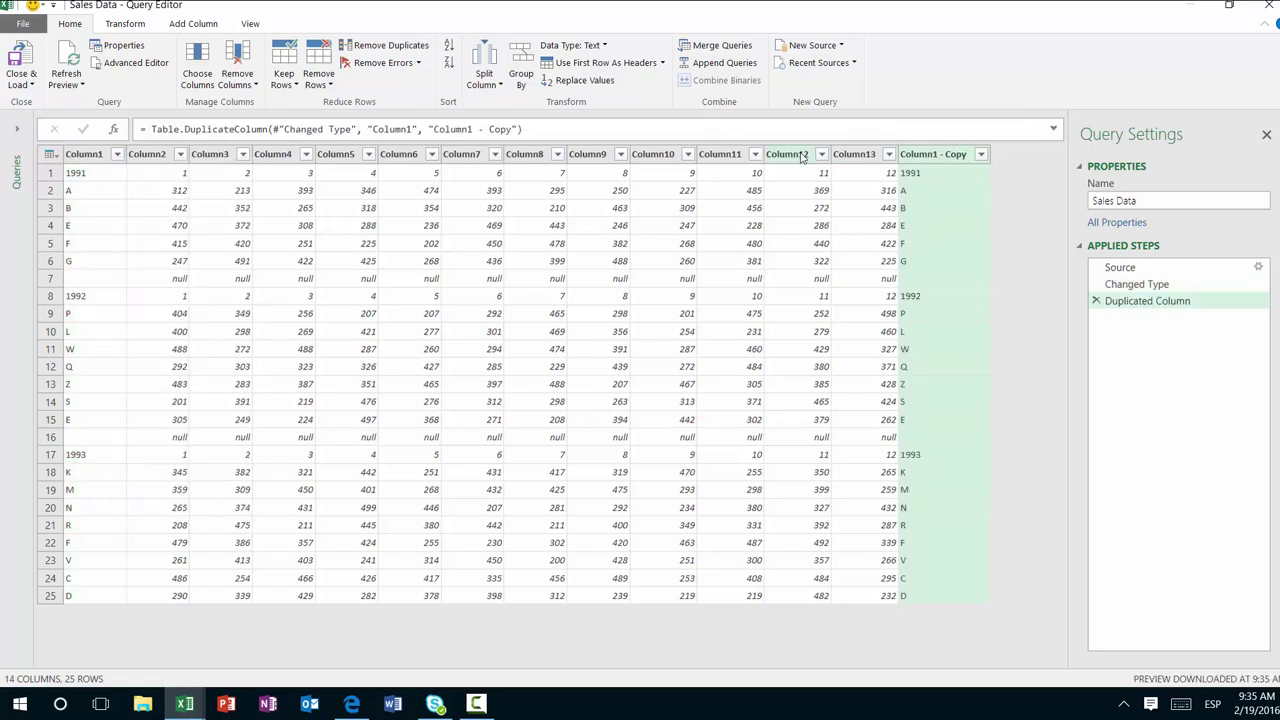
pyautogui.click(604, 47)
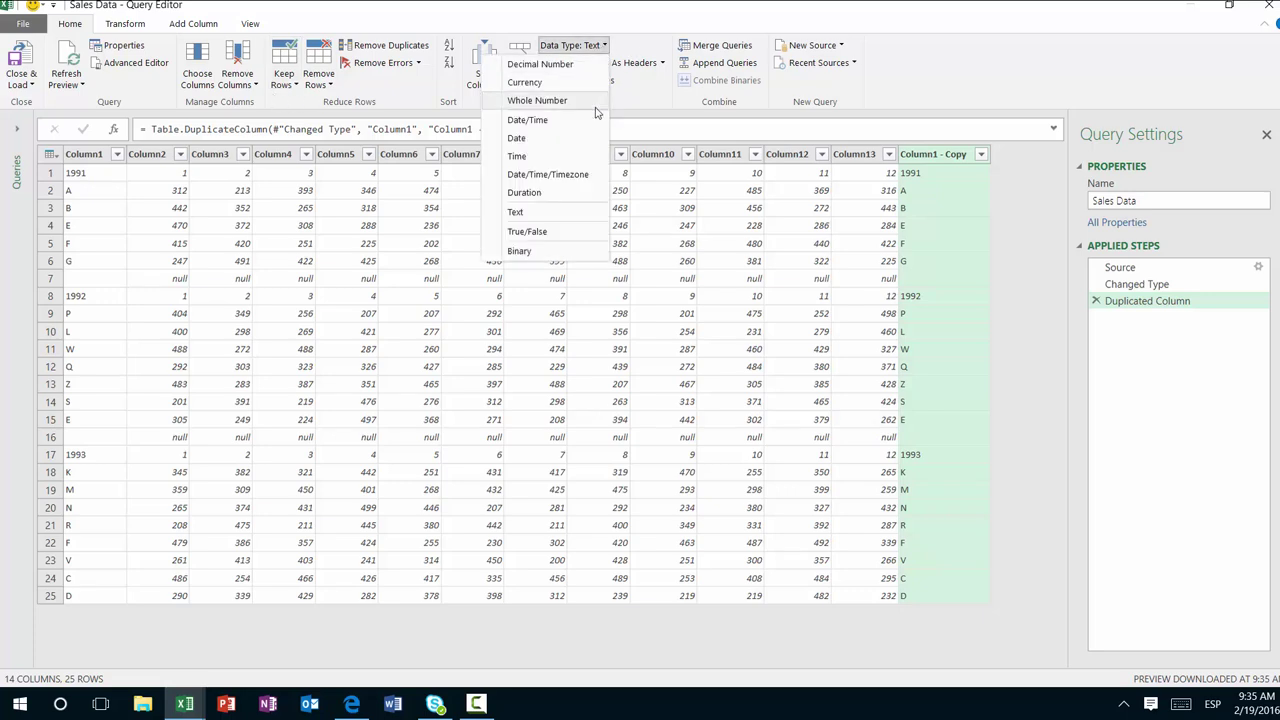
pyautogui.click(540, 100)
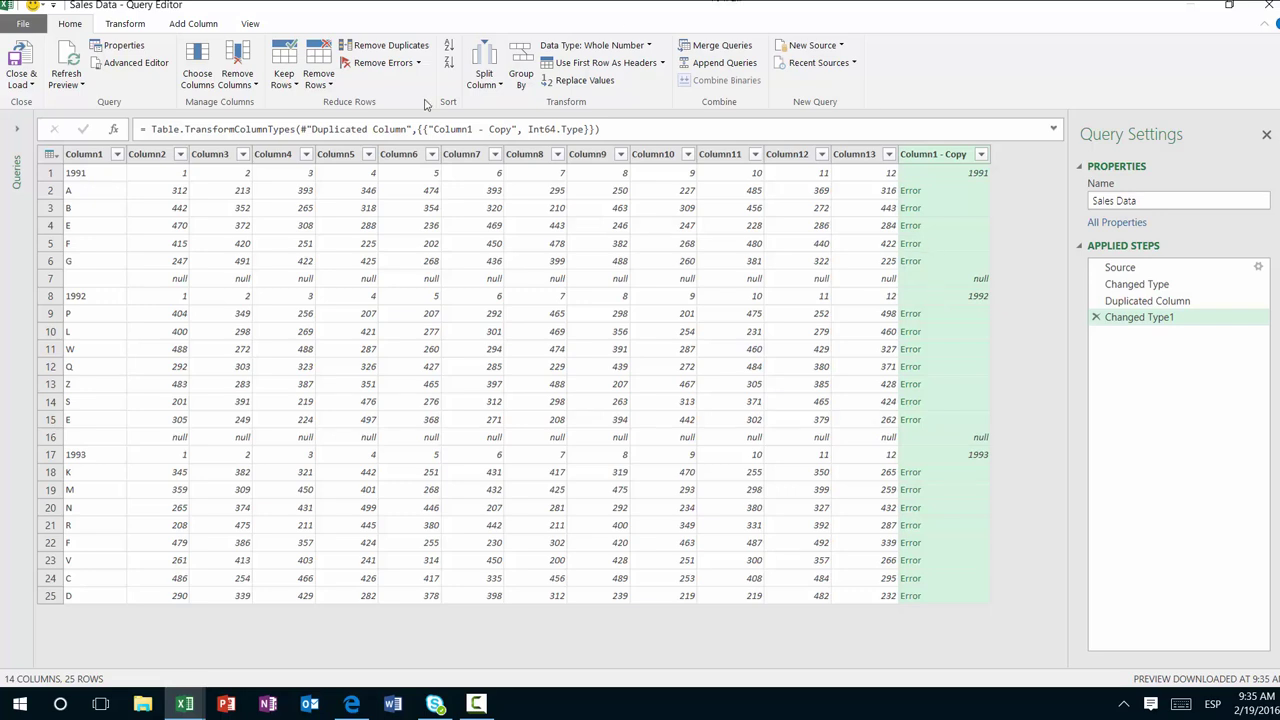
# Step: Replace the errors in the Column1 - Copy column with null
pyautogui.click(420, 65)
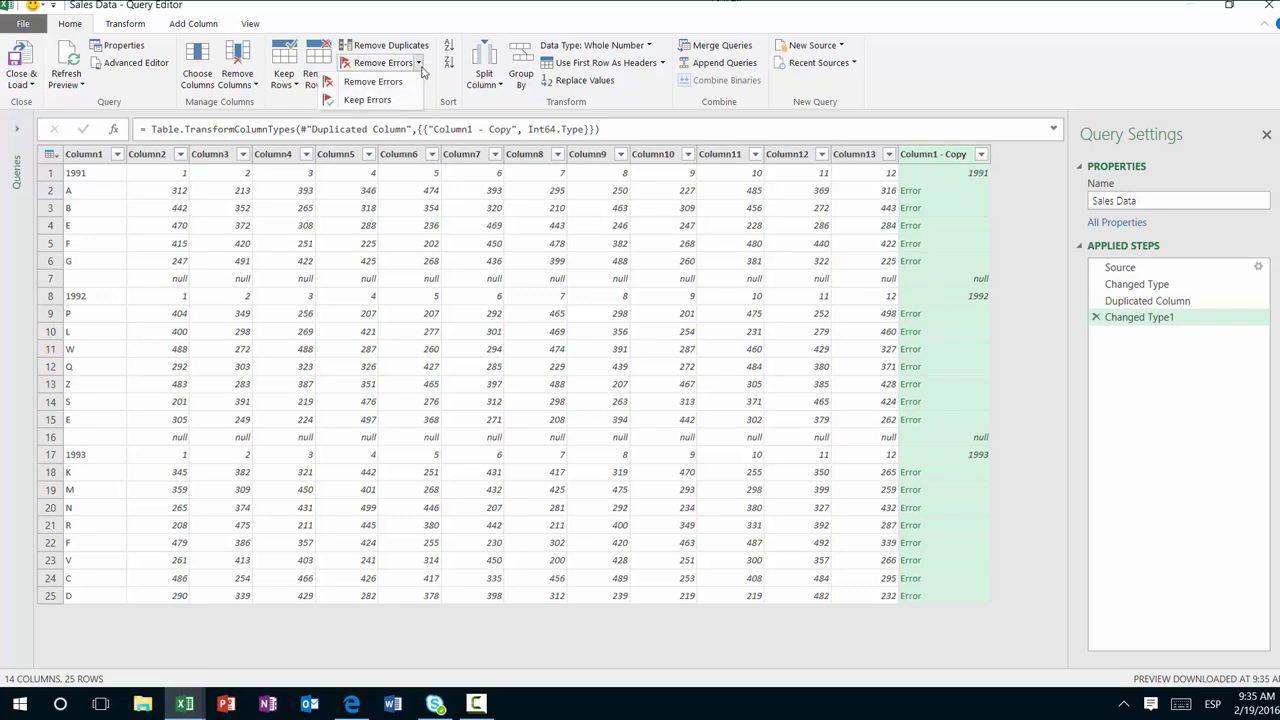
pyautogui.click(422, 70)
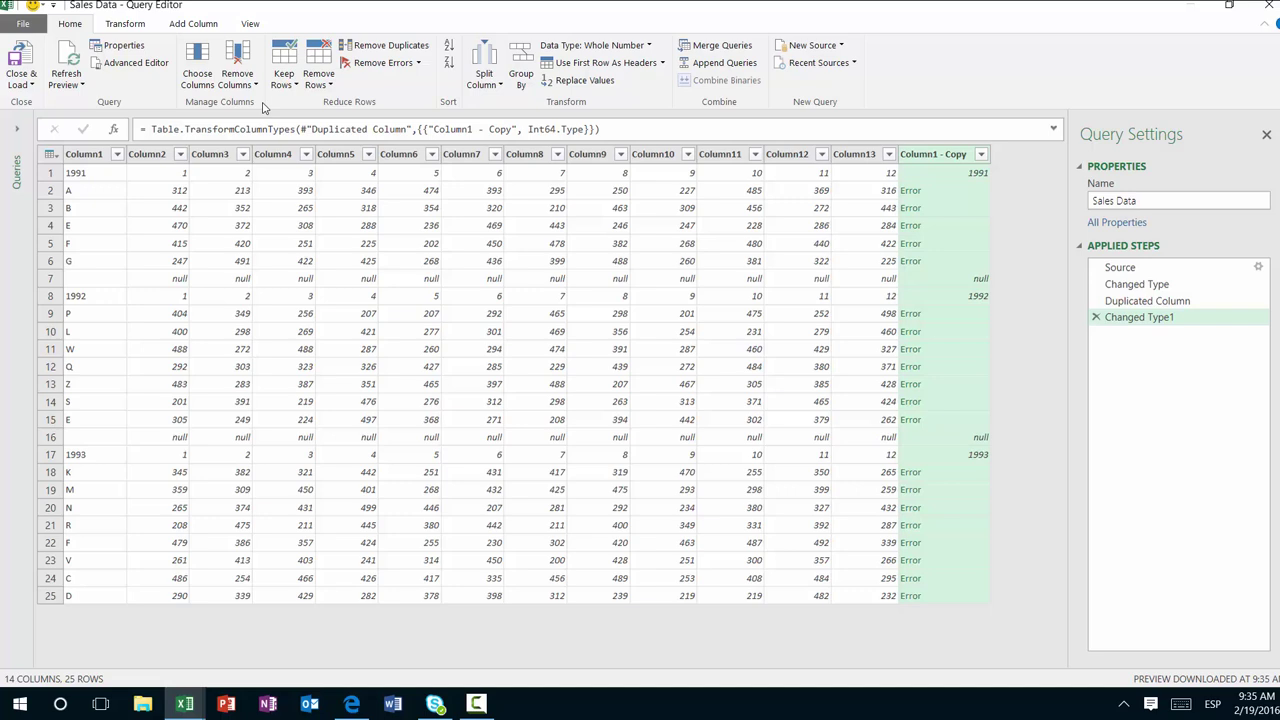
pyautogui.click(125, 24)
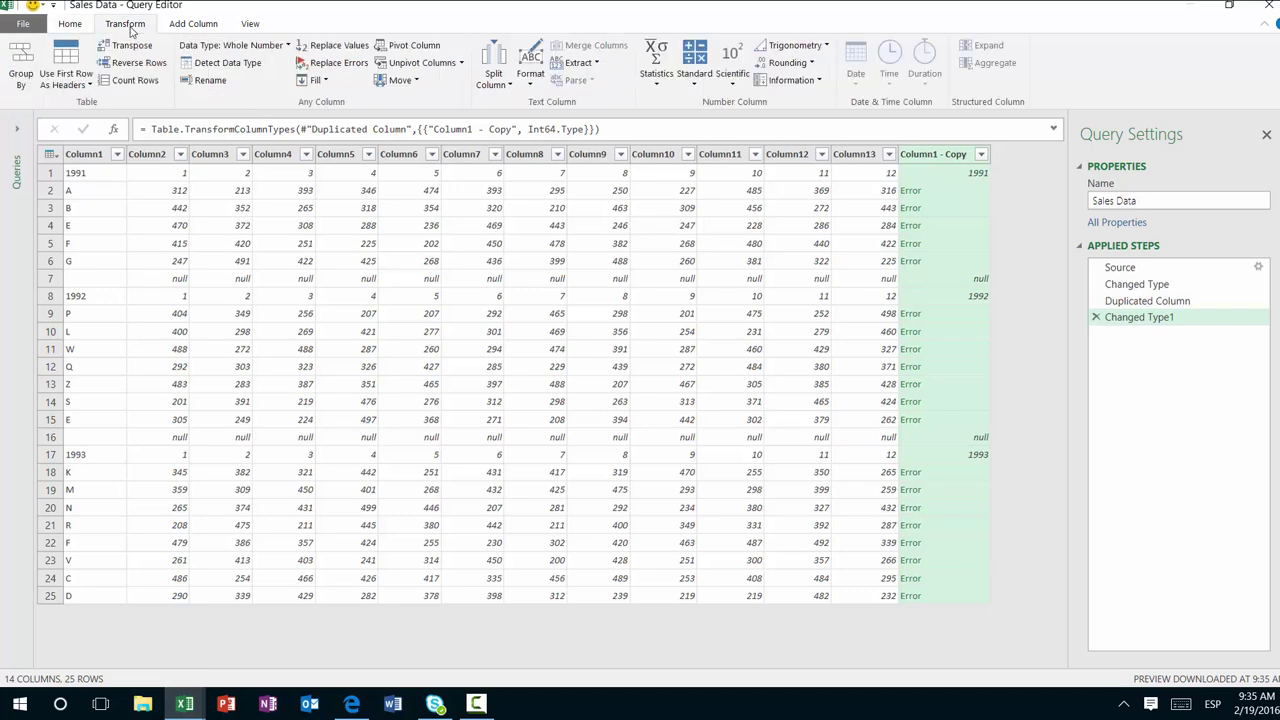
pyautogui.click(337, 63)
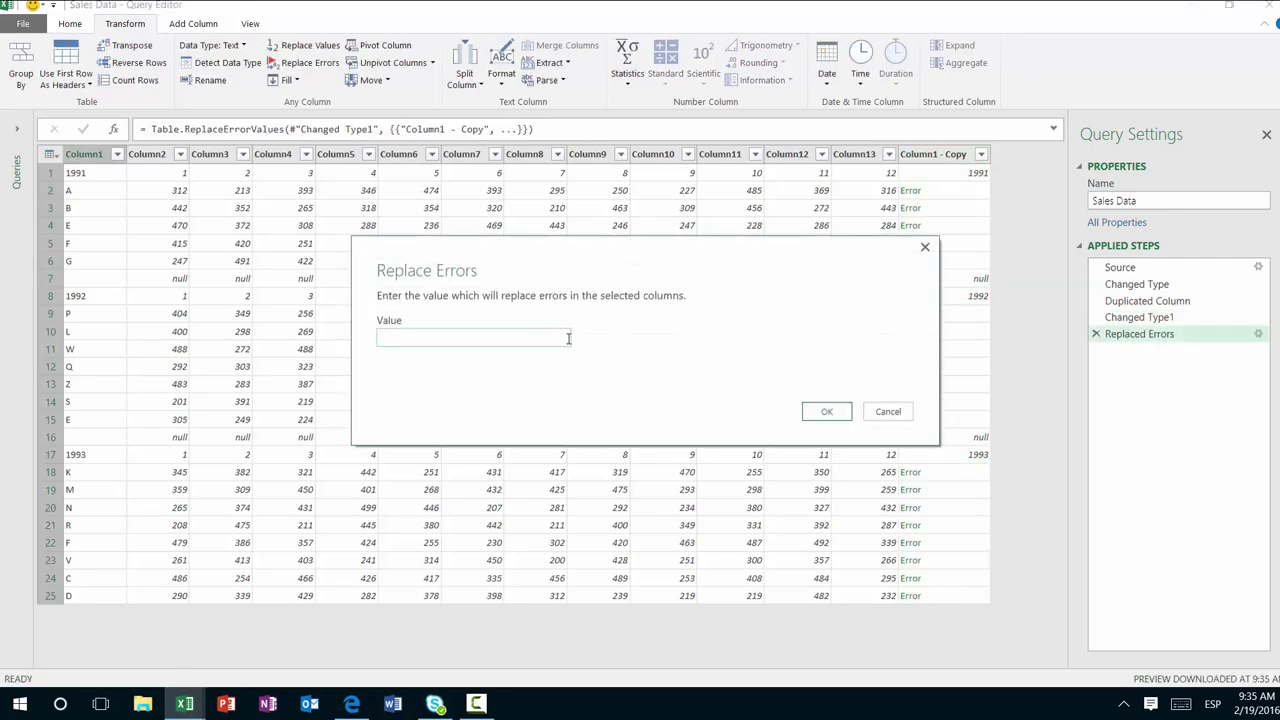
pyautogui.press('Return')
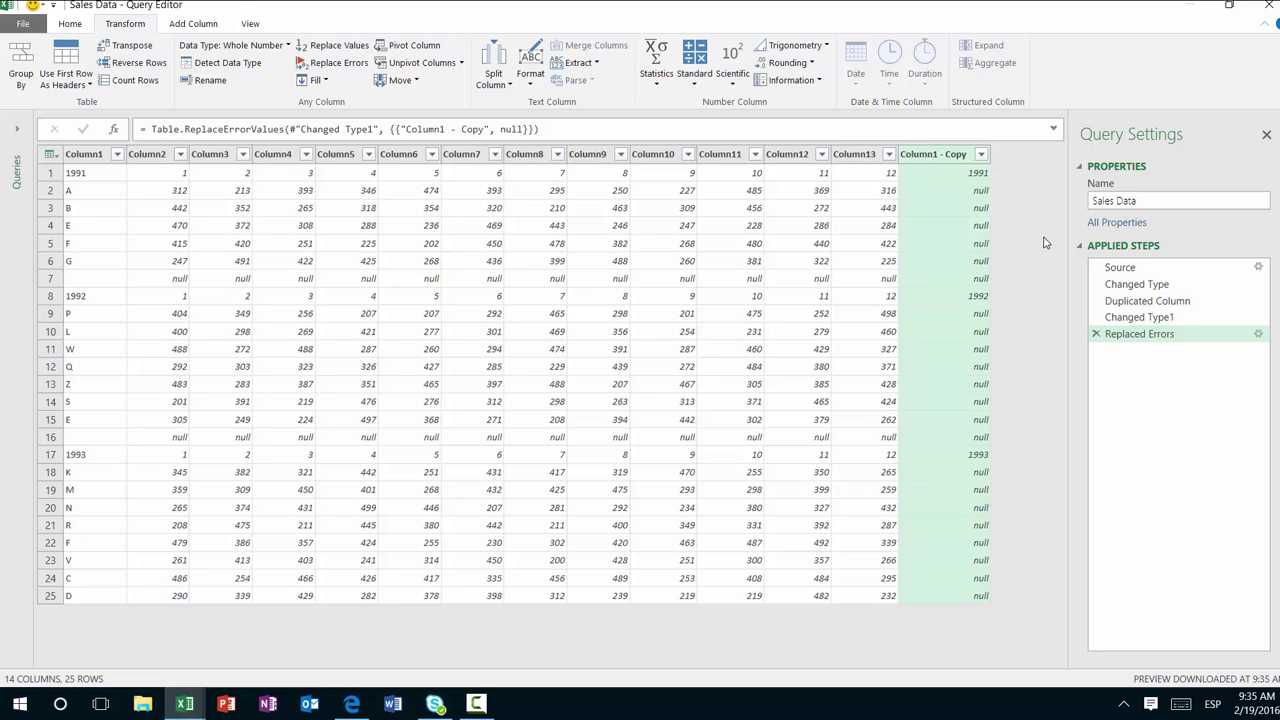
# Step: Fill the year values down through the null cells of the Column1 - Copy column
pyautogui.click(966, 189)
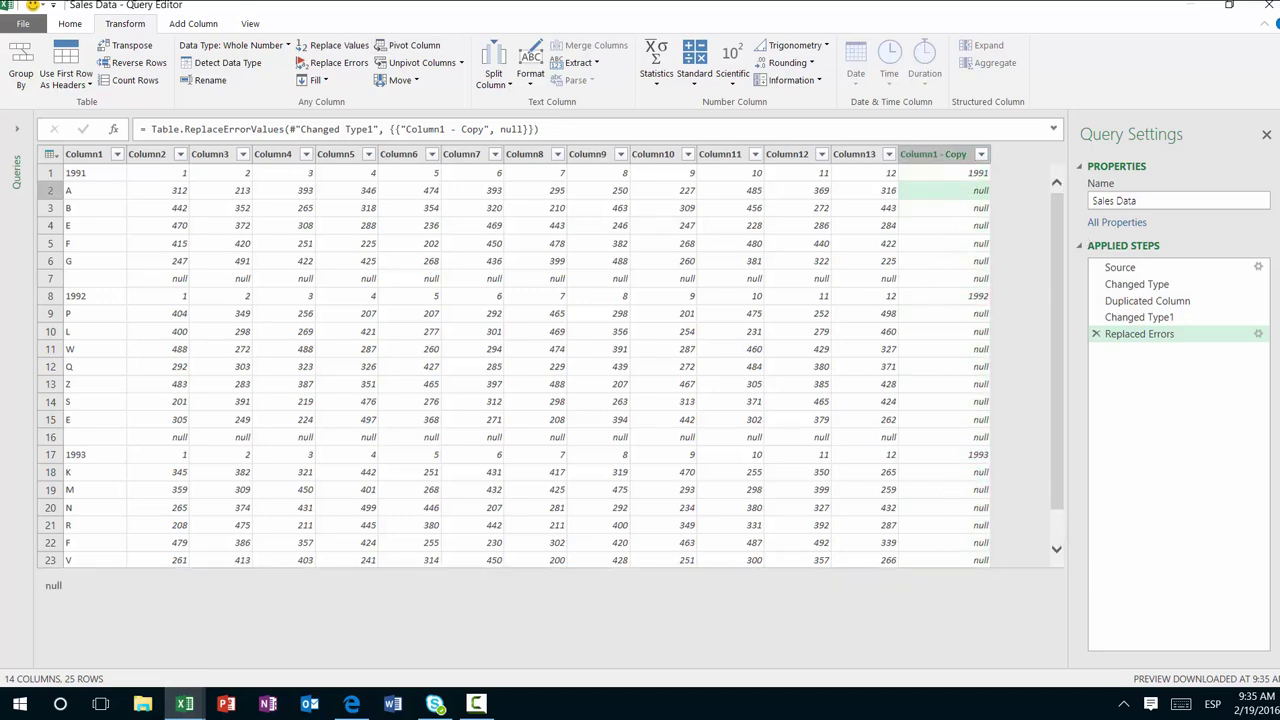
pyautogui.click(324, 81)
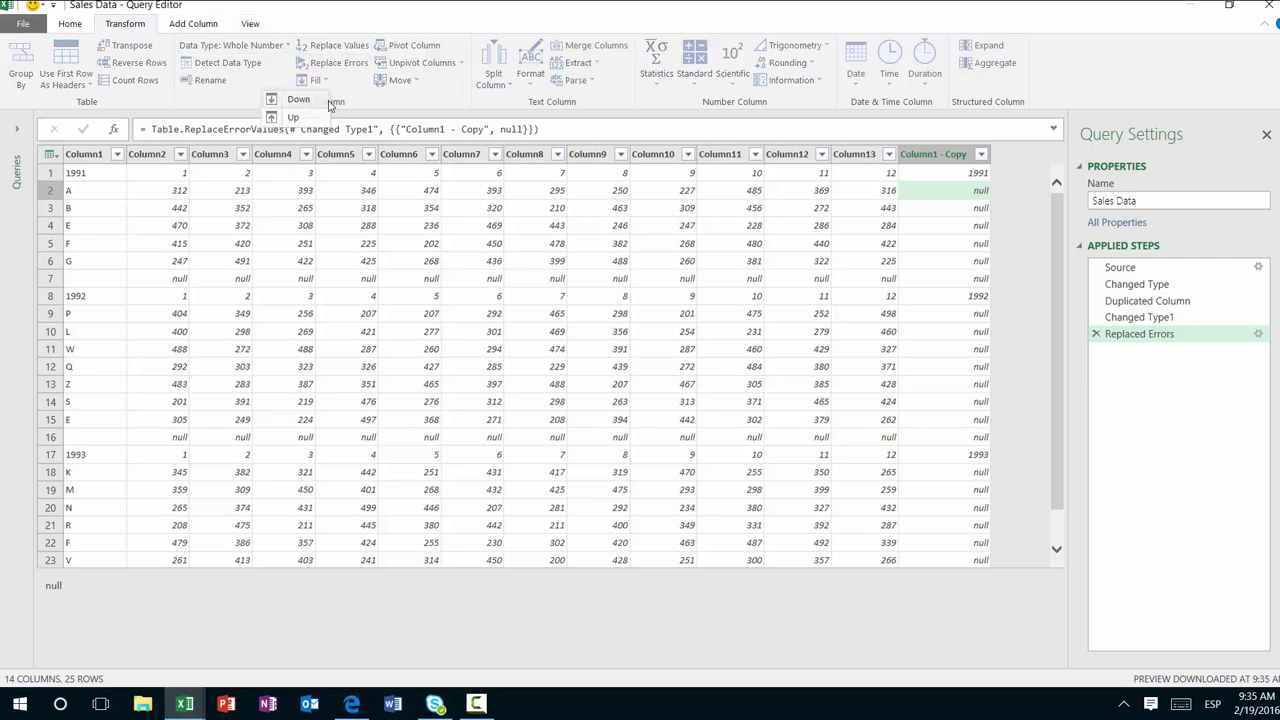
pyautogui.click(330, 101)
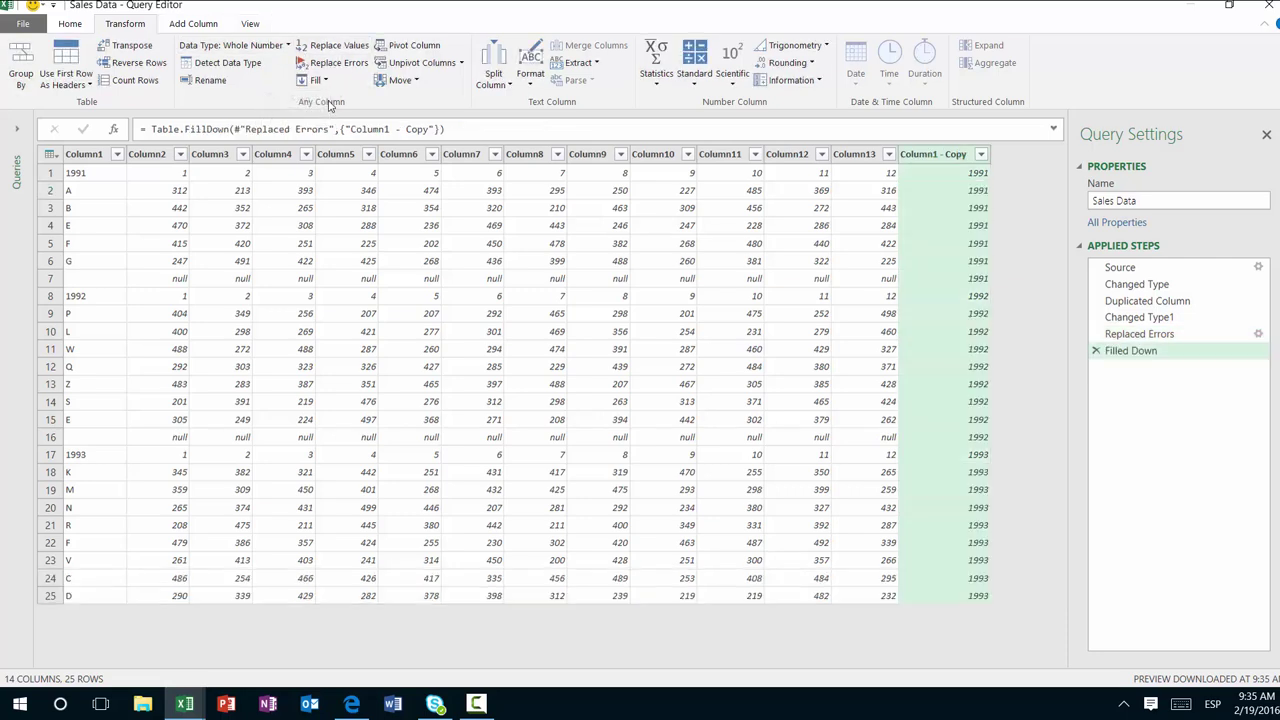
# Step: Check the filled-down years in Column1 - Copy through row 7, and go through the rows of the 1991 block
pyautogui.click(958, 190)
pyautogui.press('Down')
pyautogui.press('Down')
pyautogui.press('Down')
pyautogui.press('Down')
pyautogui.press('Down')
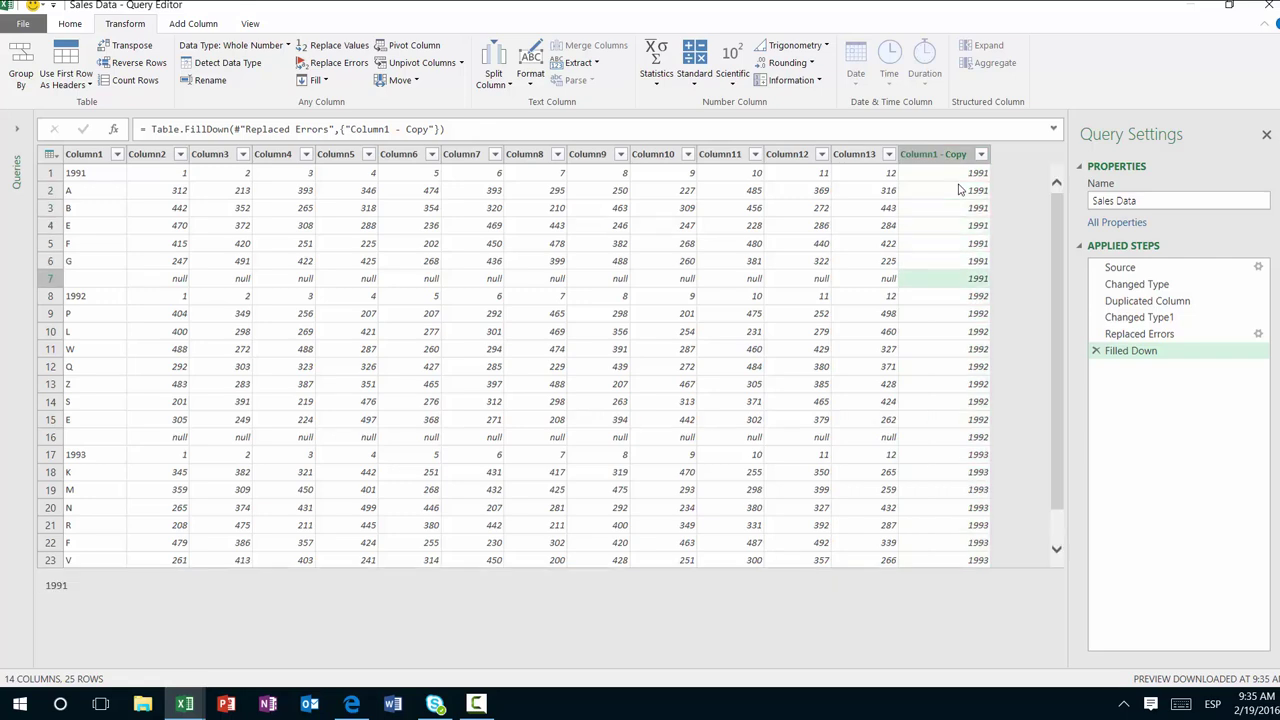
pyautogui.press('Left')
pyautogui.press('Left')
pyautogui.press('Left')
pyautogui.press('Left')
pyautogui.press('Left')
pyautogui.press('Left')
pyautogui.press('Left')
pyautogui.press('Left')
pyautogui.press('Left')
pyautogui.press('Left')
pyautogui.press('Left')
pyautogui.press('Up')
pyautogui.press('Left')
pyautogui.press('Up')
pyautogui.press('Left')
pyautogui.press('Left')
pyautogui.press('Up')
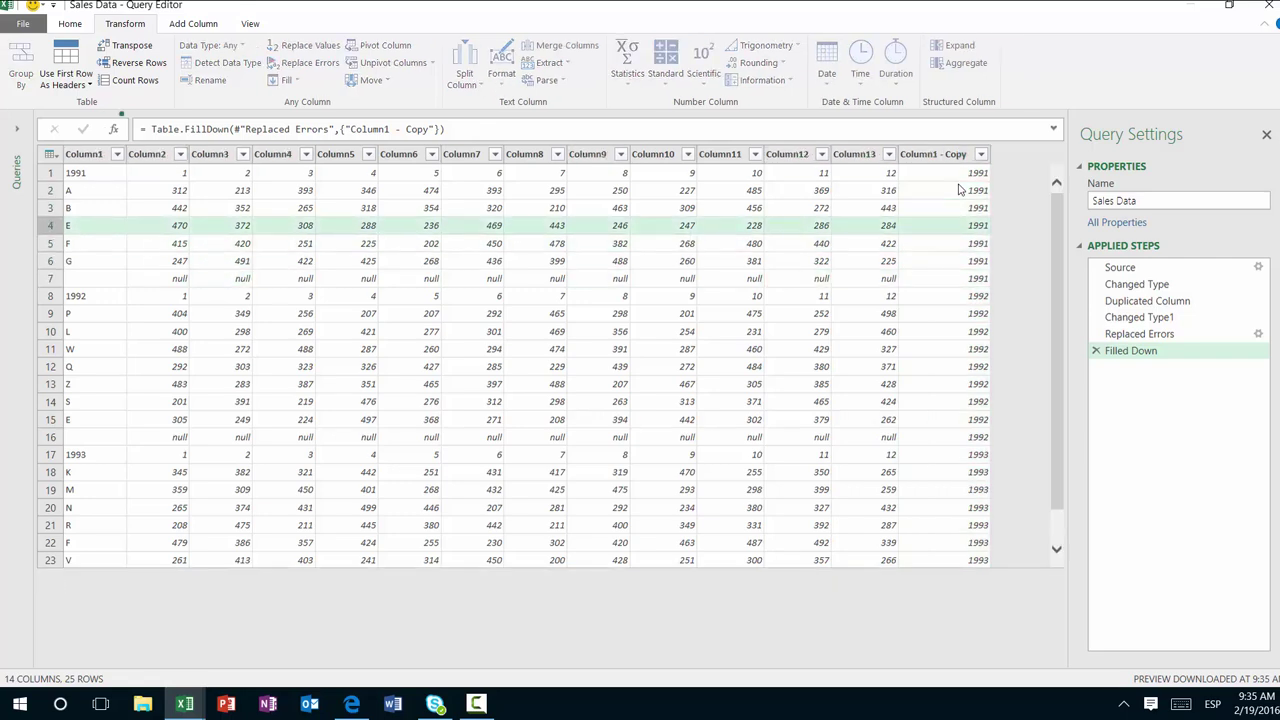
pyautogui.press('Up')
pyautogui.press('Up')
pyautogui.press('Down')
pyautogui.press('Down')
pyautogui.press('Down')
pyautogui.press('Down')
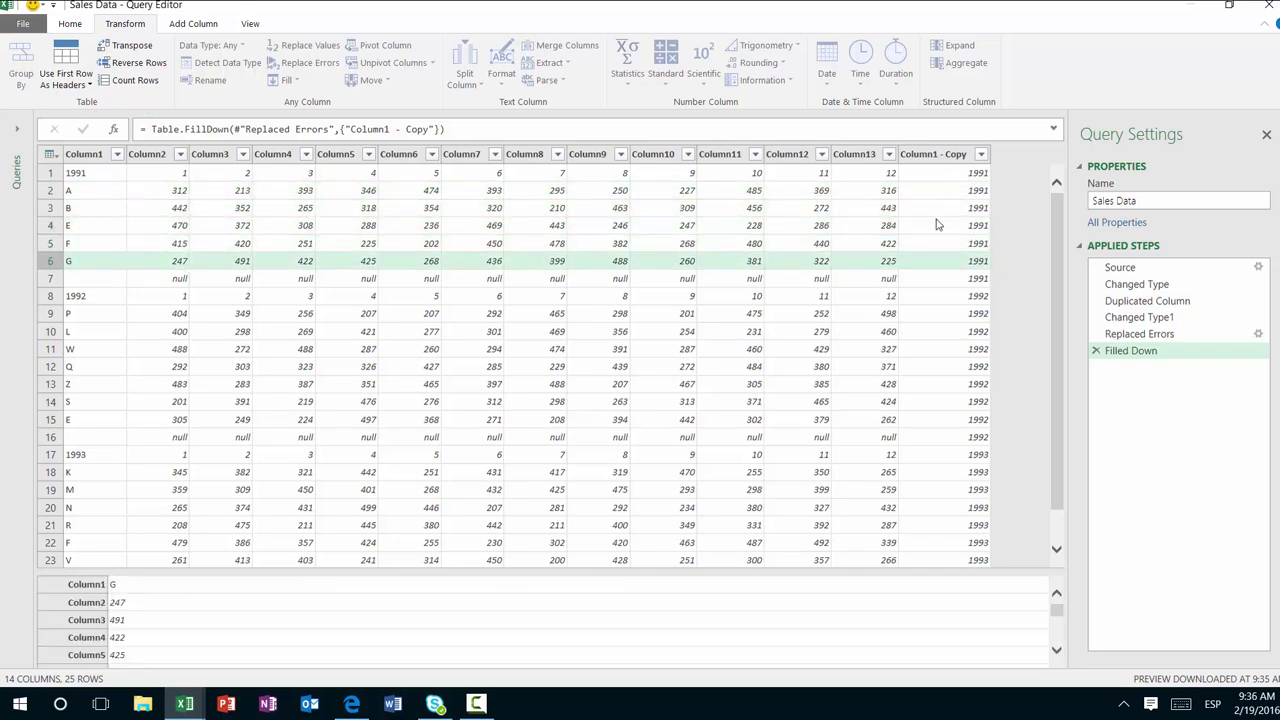
# Step: Filter the null rows out of the table using Column2
pyautogui.click(165, 278)
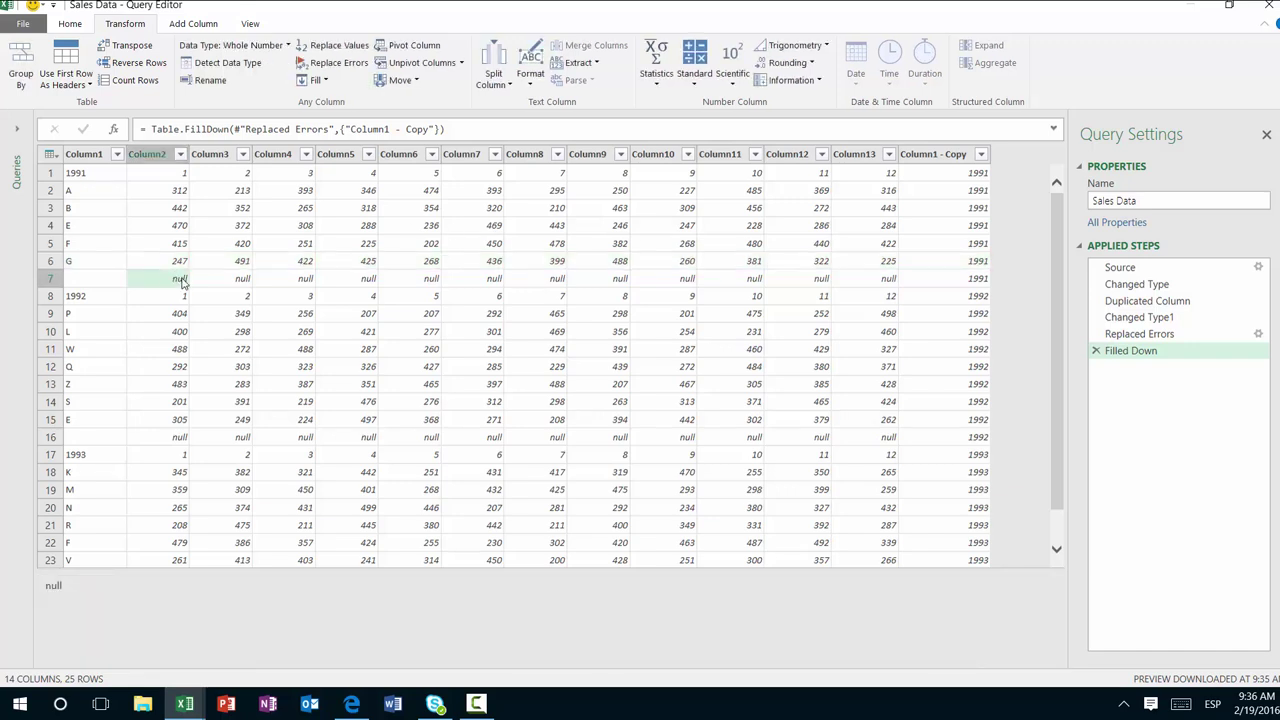
pyautogui.click(200, 278)
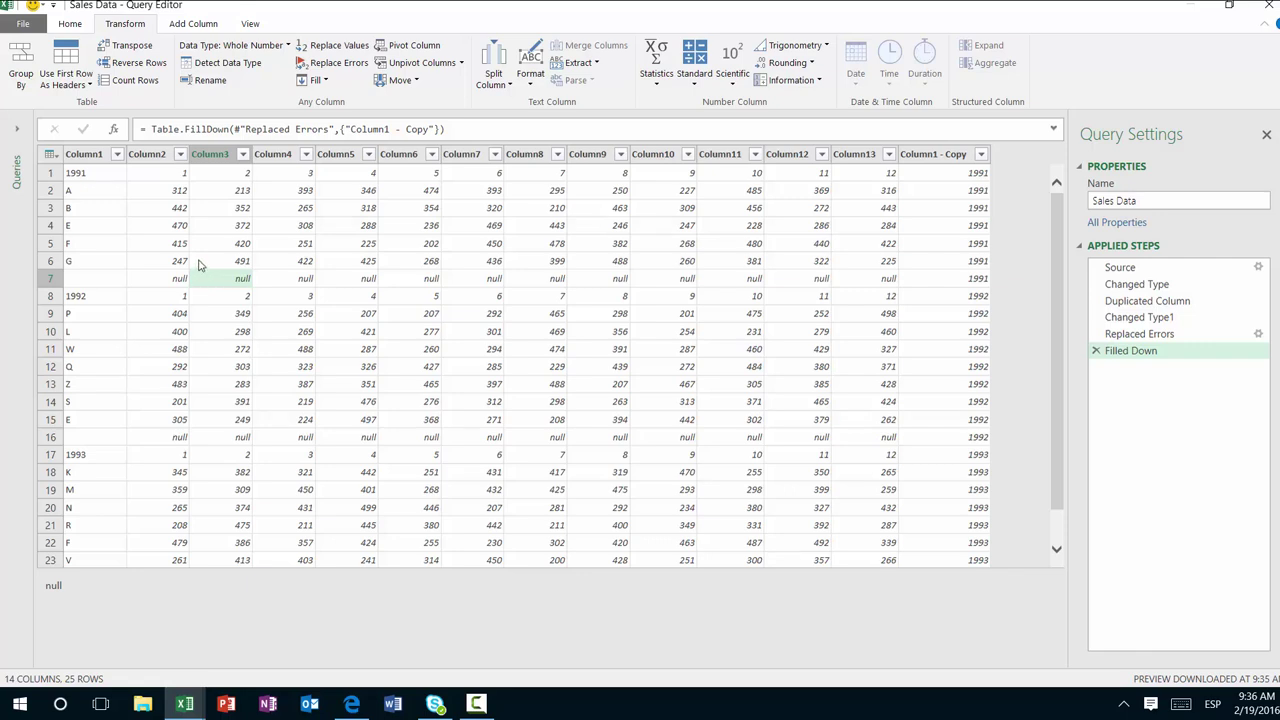
pyautogui.click(179, 154)
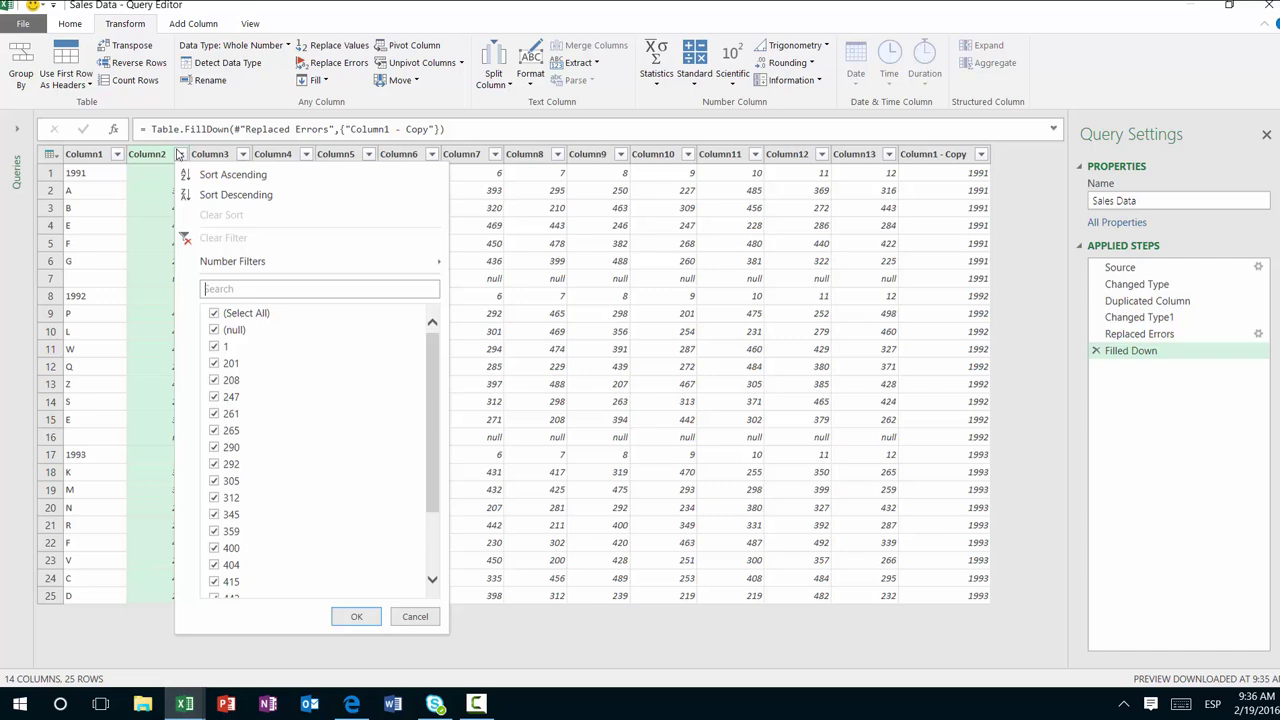
pyautogui.click(220, 338)
pyautogui.click(360, 616)
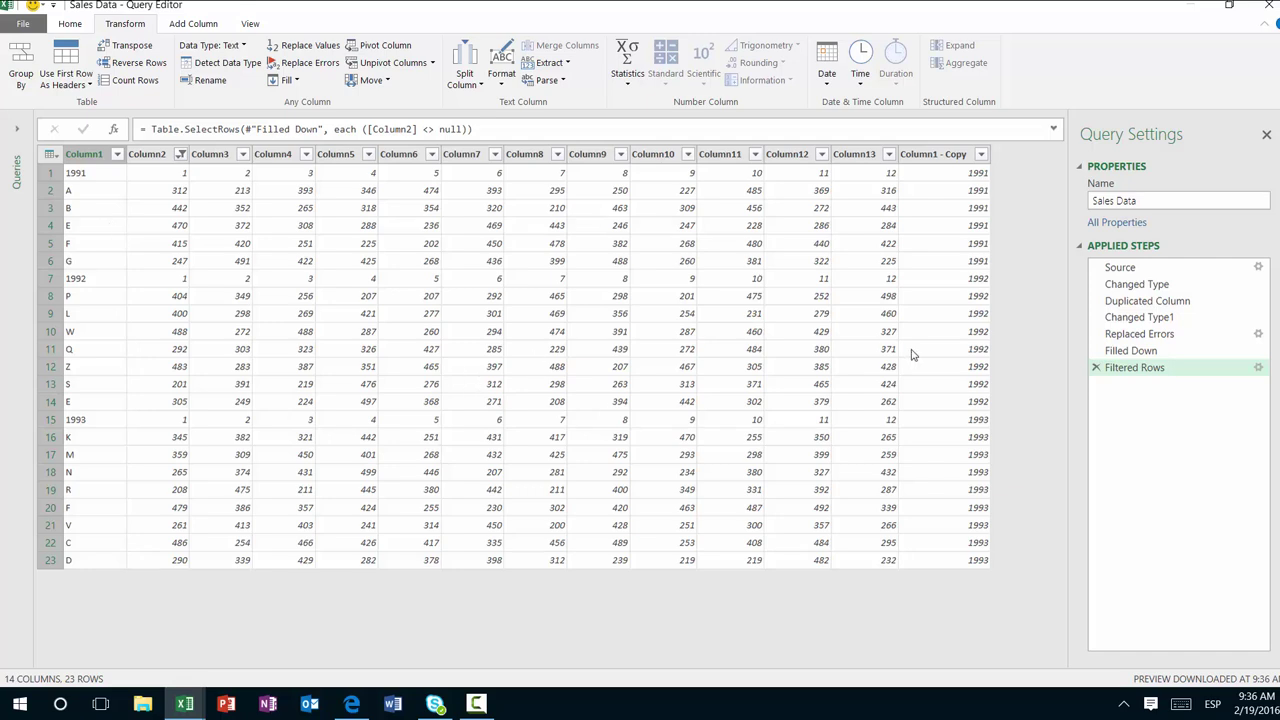
# Step: Promote the first row of the filtered table to column headers
pyautogui.click(118, 162)
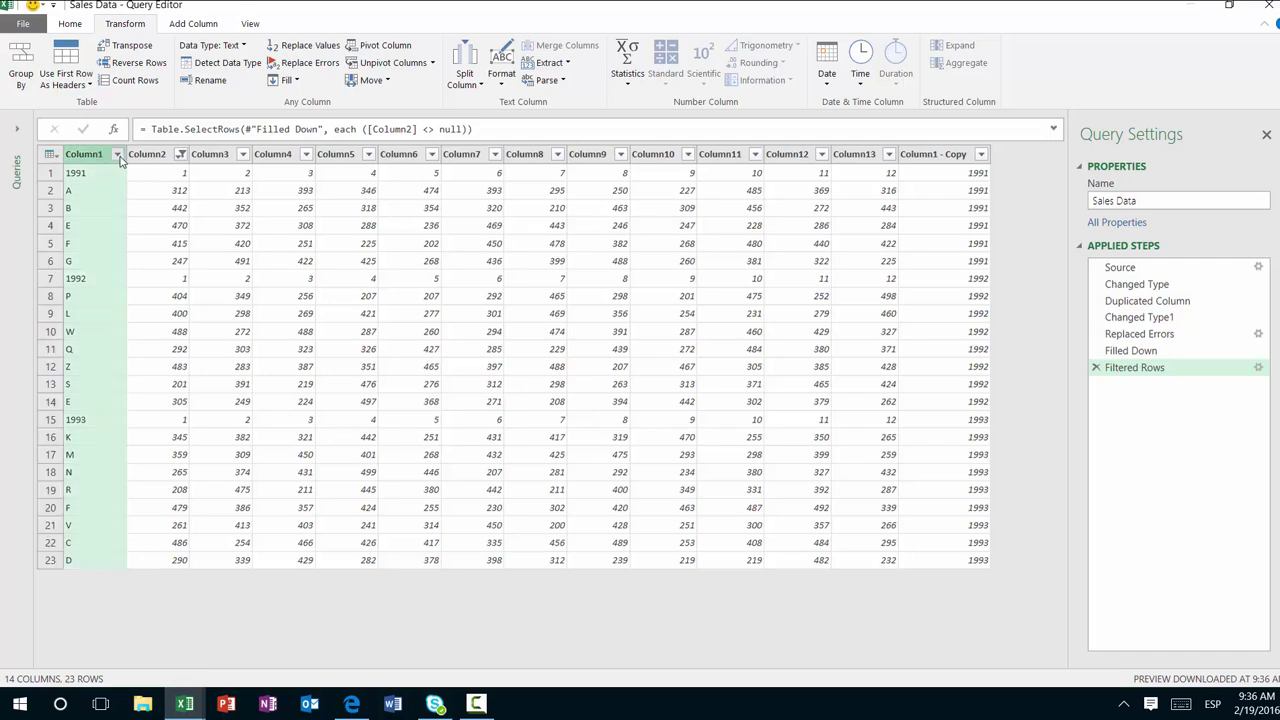
pyautogui.click(59, 160)
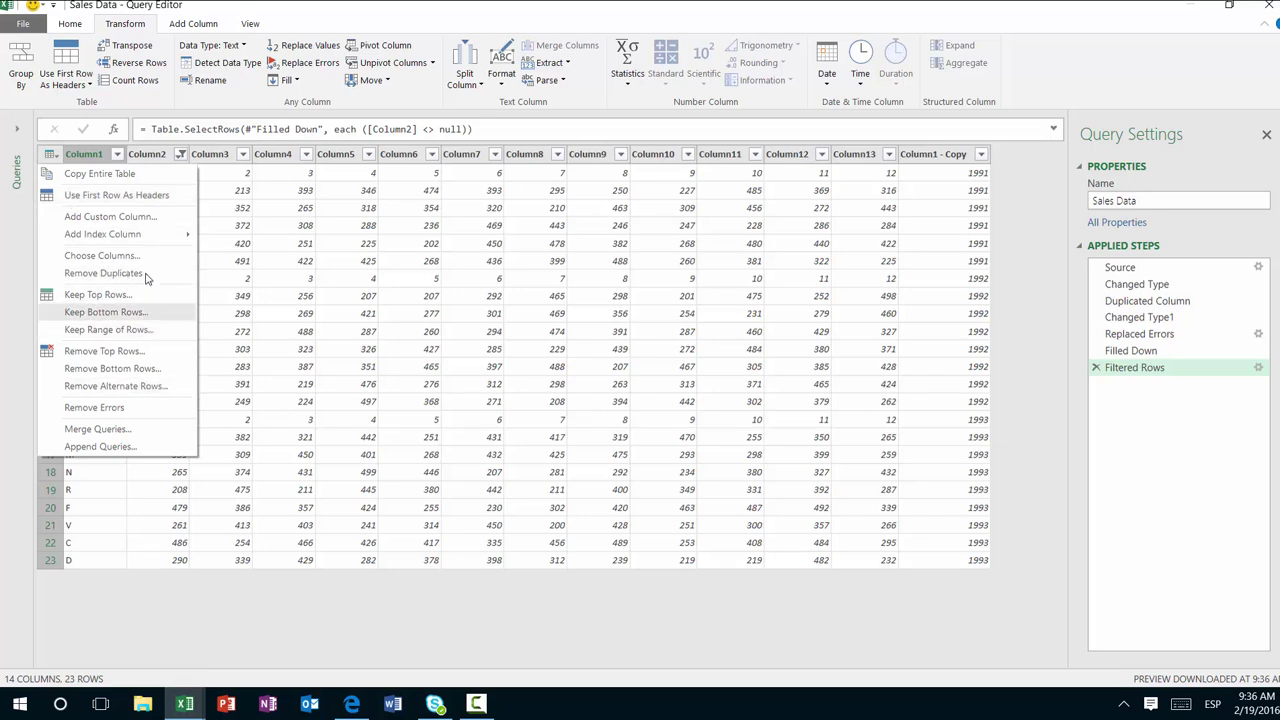
pyautogui.click(143, 211)
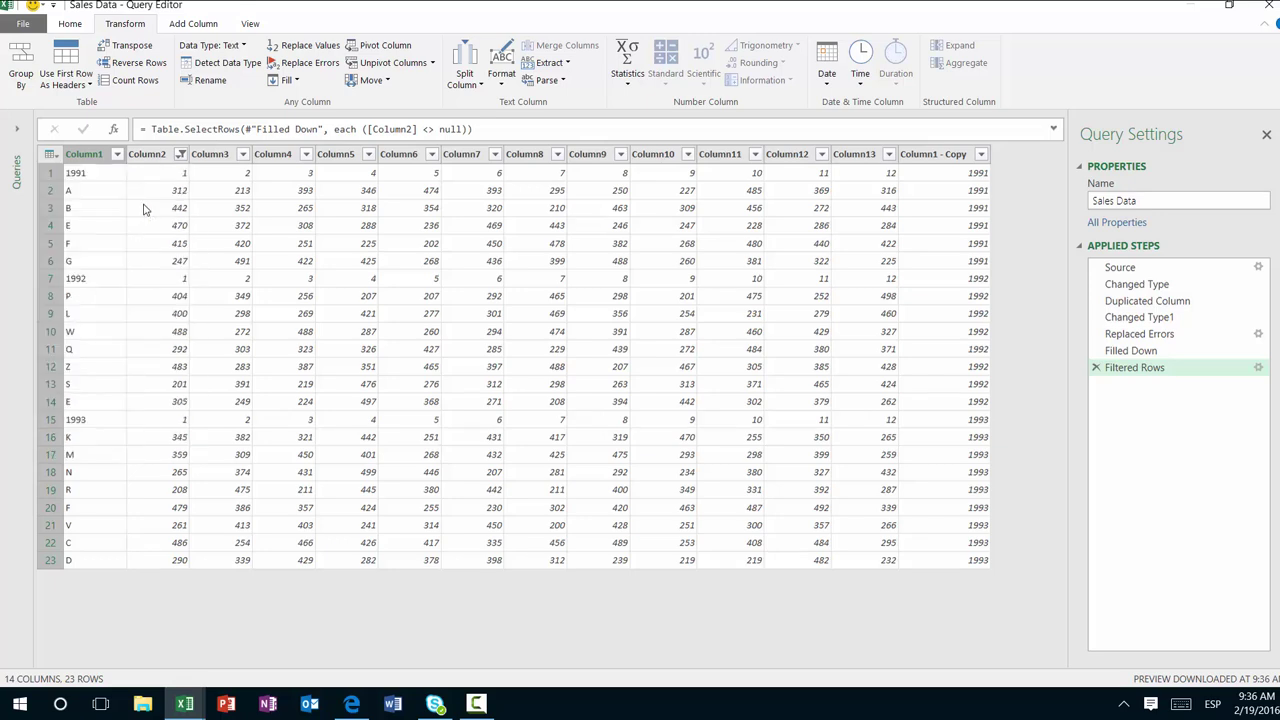
pyautogui.click(50, 155)
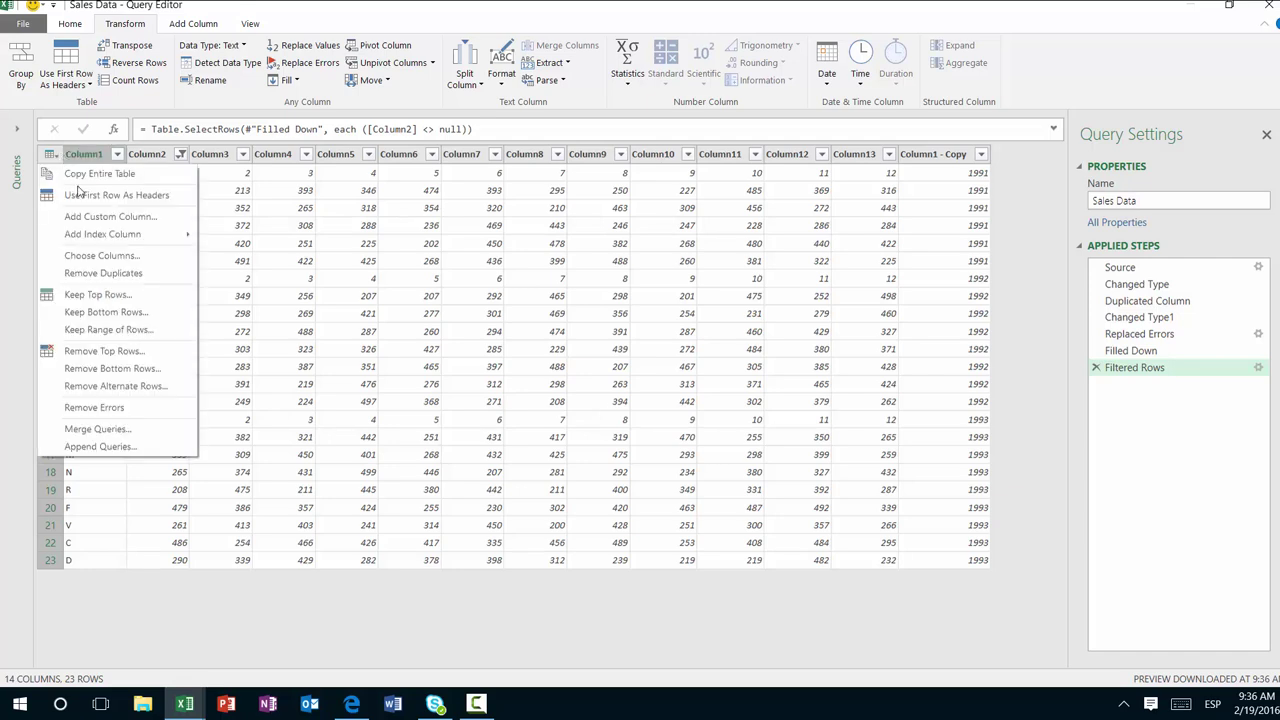
pyautogui.click(78, 200)
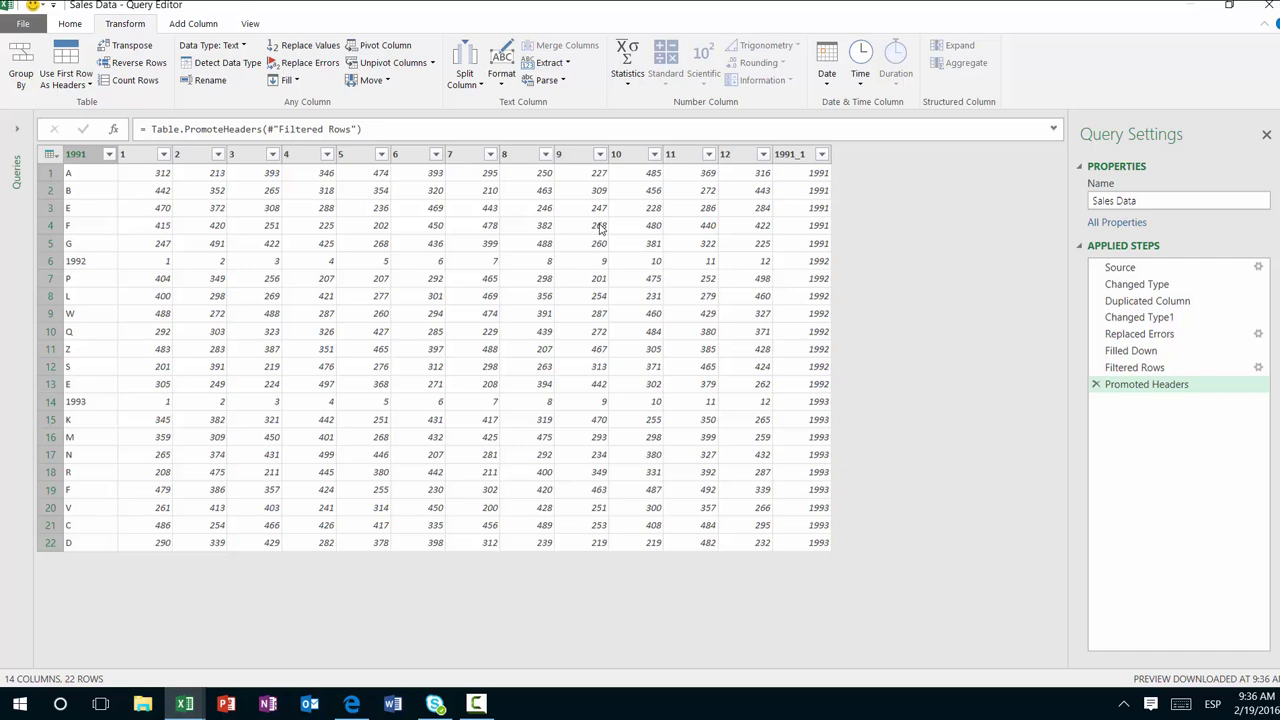
# Step: Add a custom column named Custom that compares the two year columns with the formula [1991]=[1991_1]
pyautogui.click(800, 263)
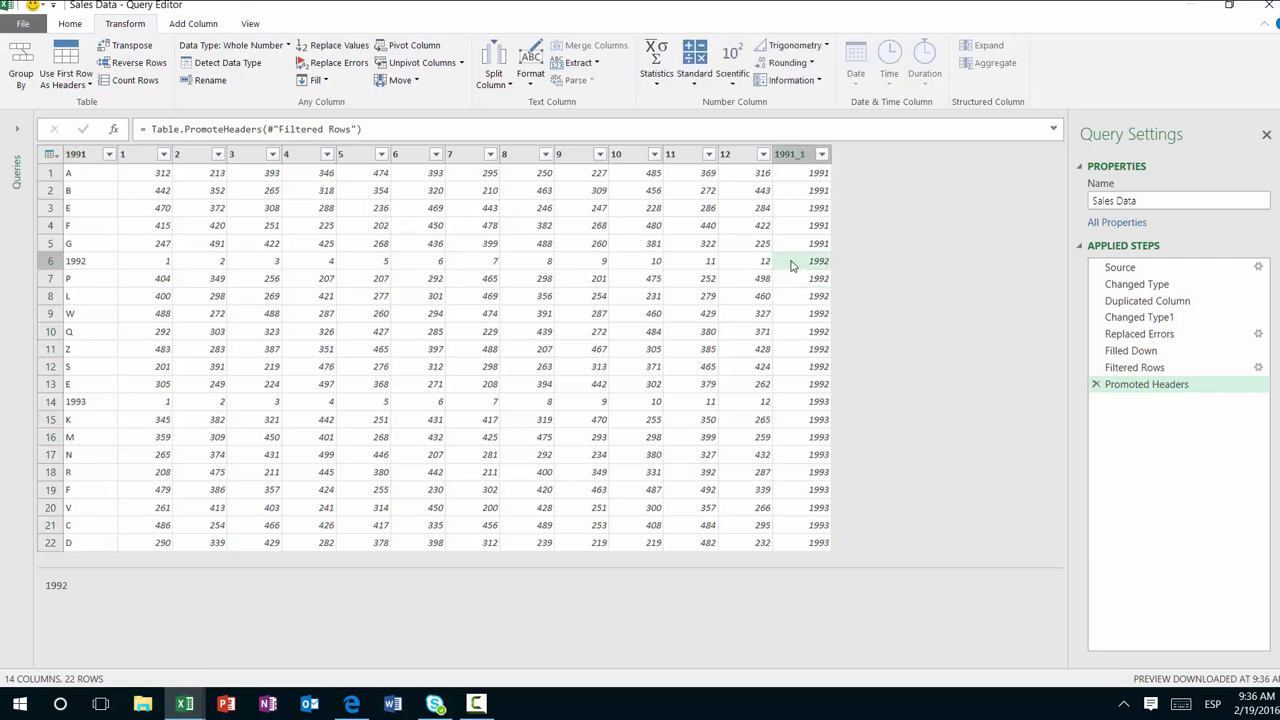
pyautogui.click(85, 261)
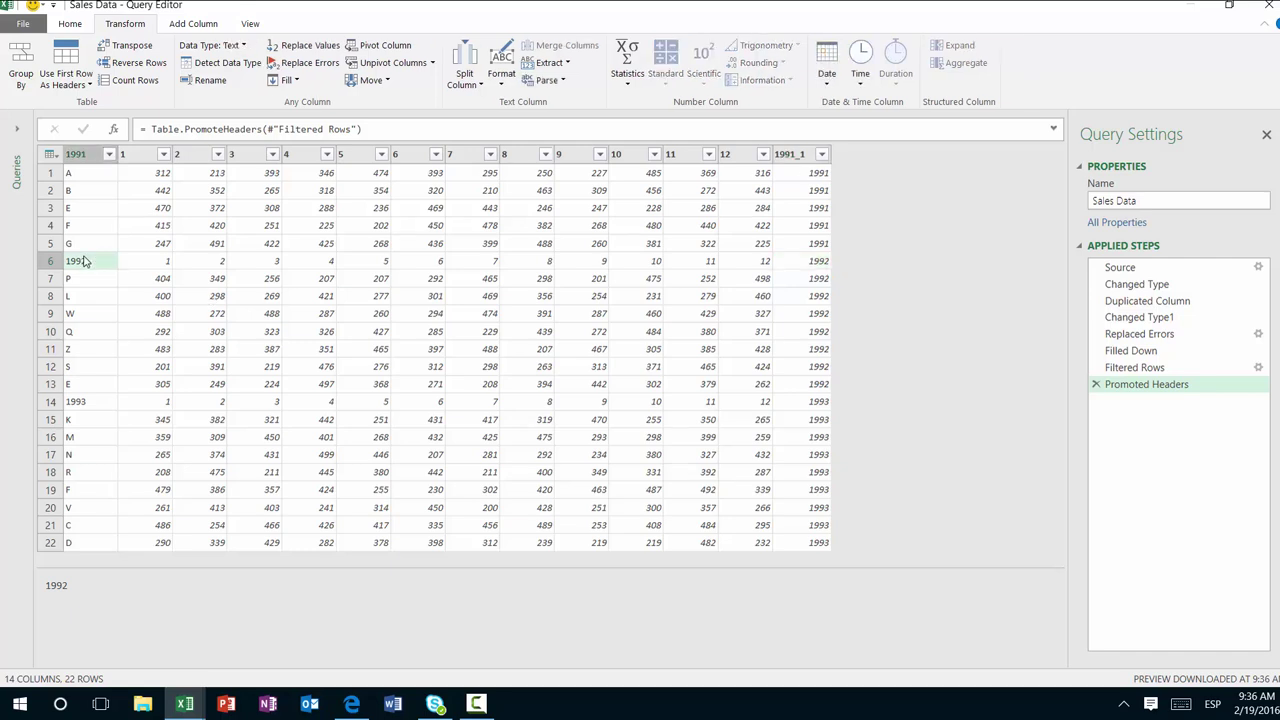
pyautogui.click(598, 226)
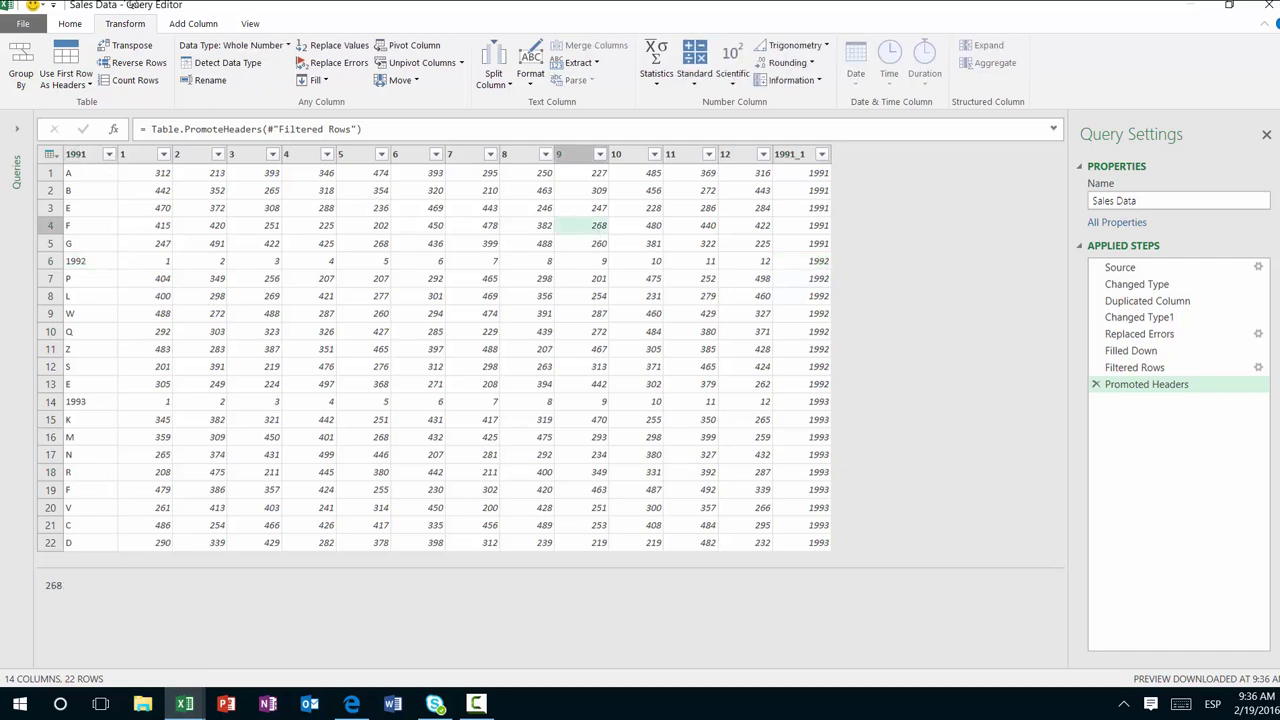
pyautogui.click(174, 24)
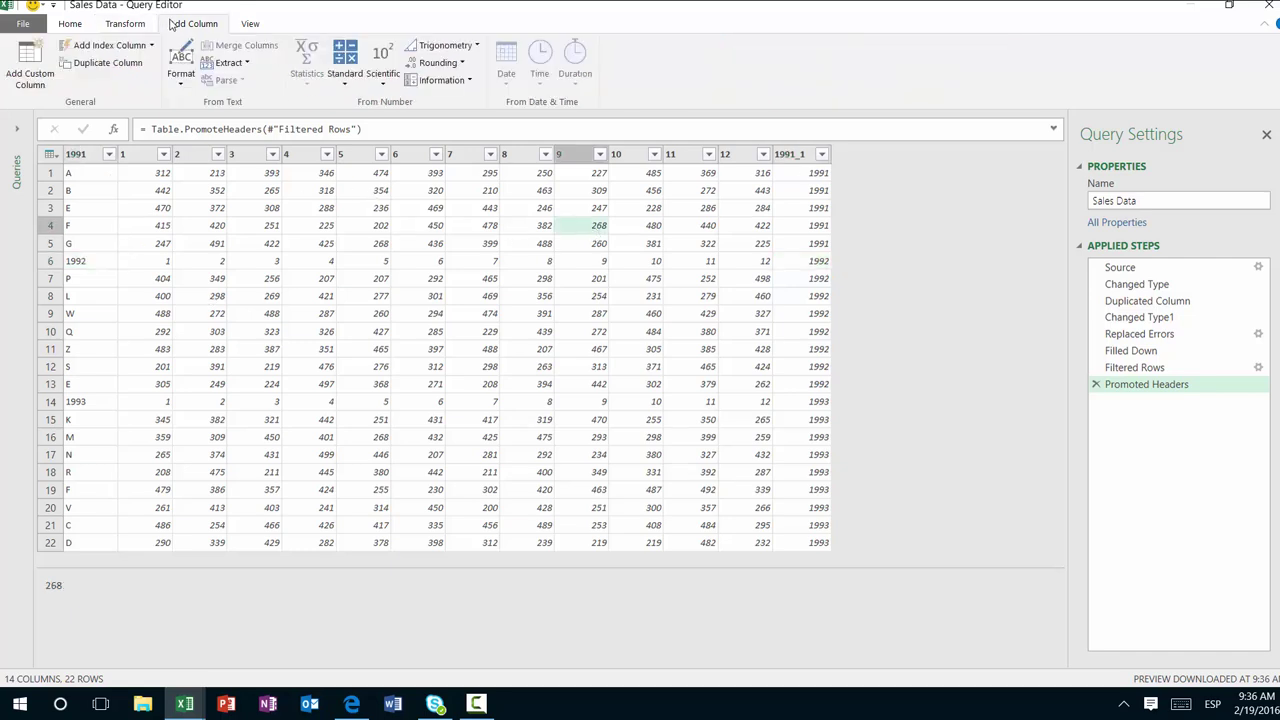
pyautogui.click(30, 62)
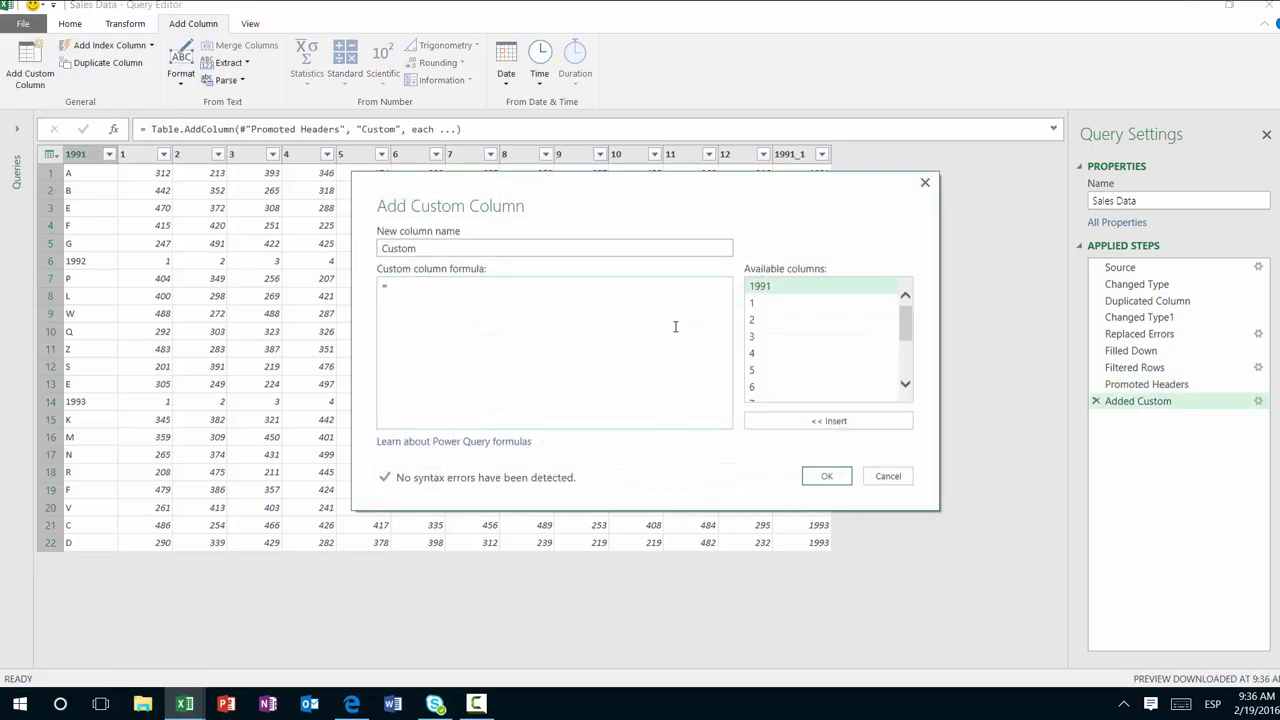
pyautogui.doubleClick(808, 288)
pyautogui.click(907, 383)
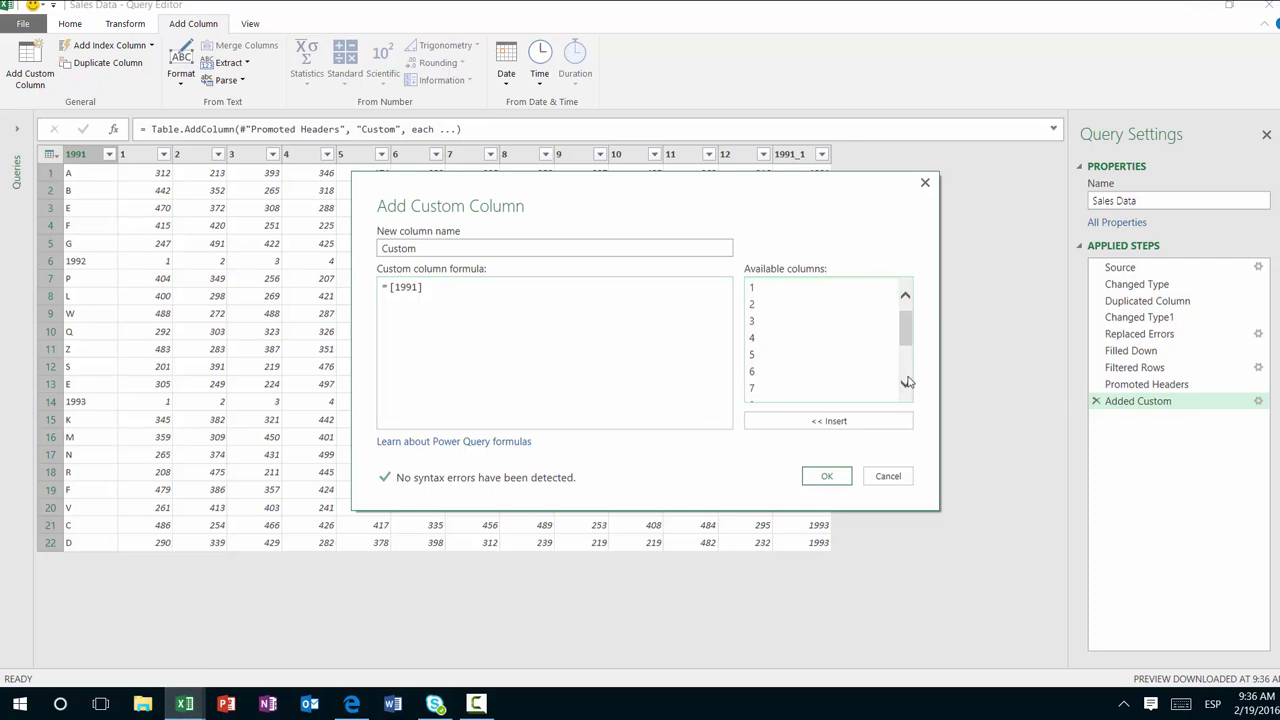
pyautogui.click(564, 309)
pyautogui.write(')')
pyautogui.press('BackSpace')
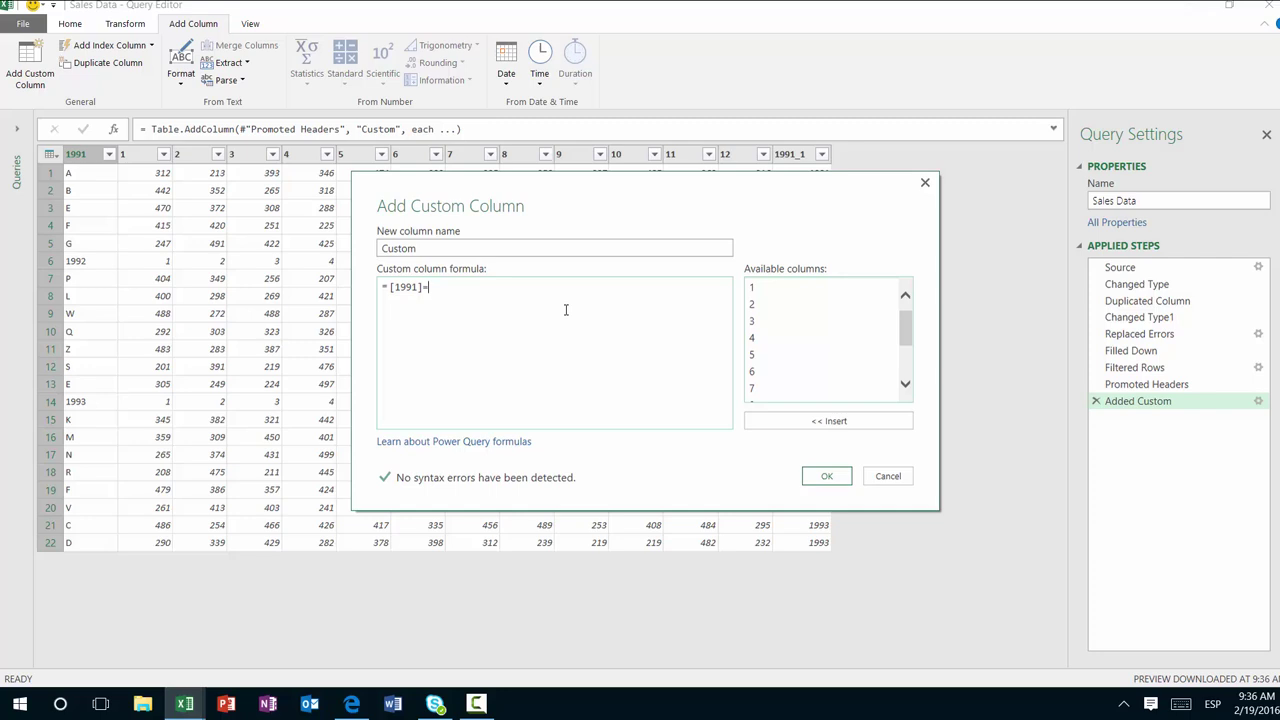
pyautogui.moveTo(905, 342); pyautogui.dragTo(905, 373)
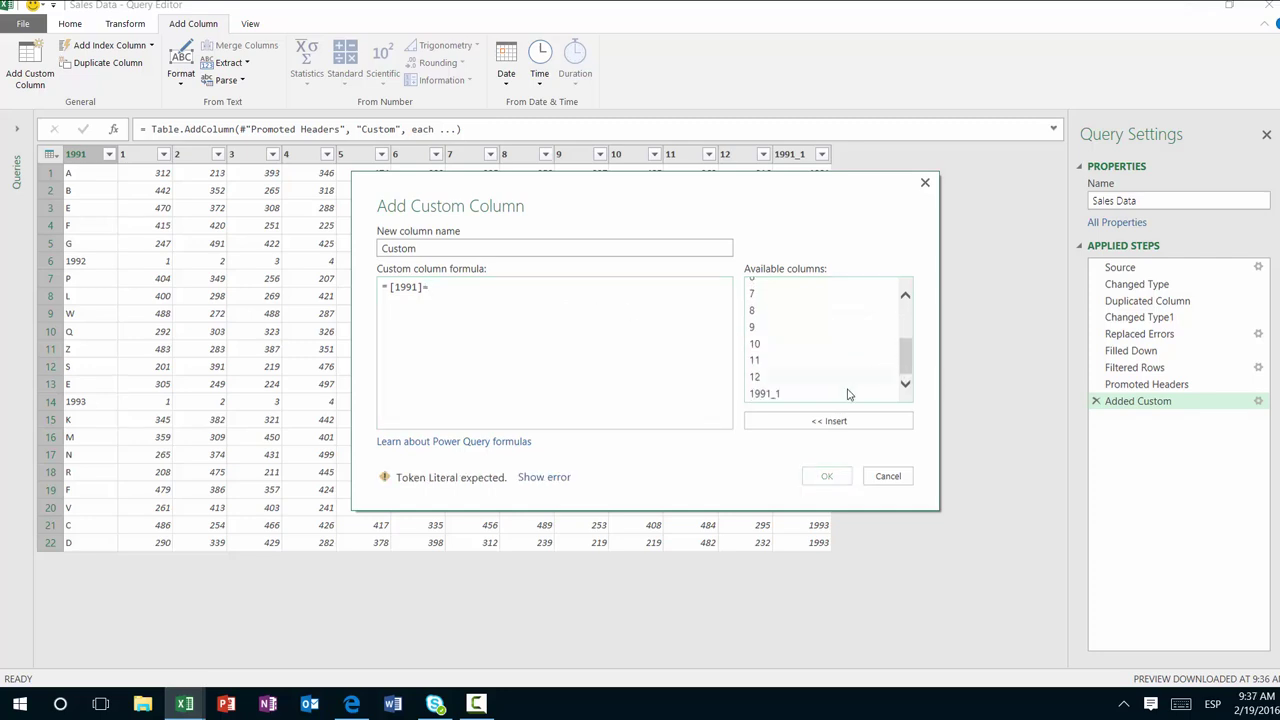
pyautogui.doubleClick(846, 394)
pyautogui.click(829, 476)
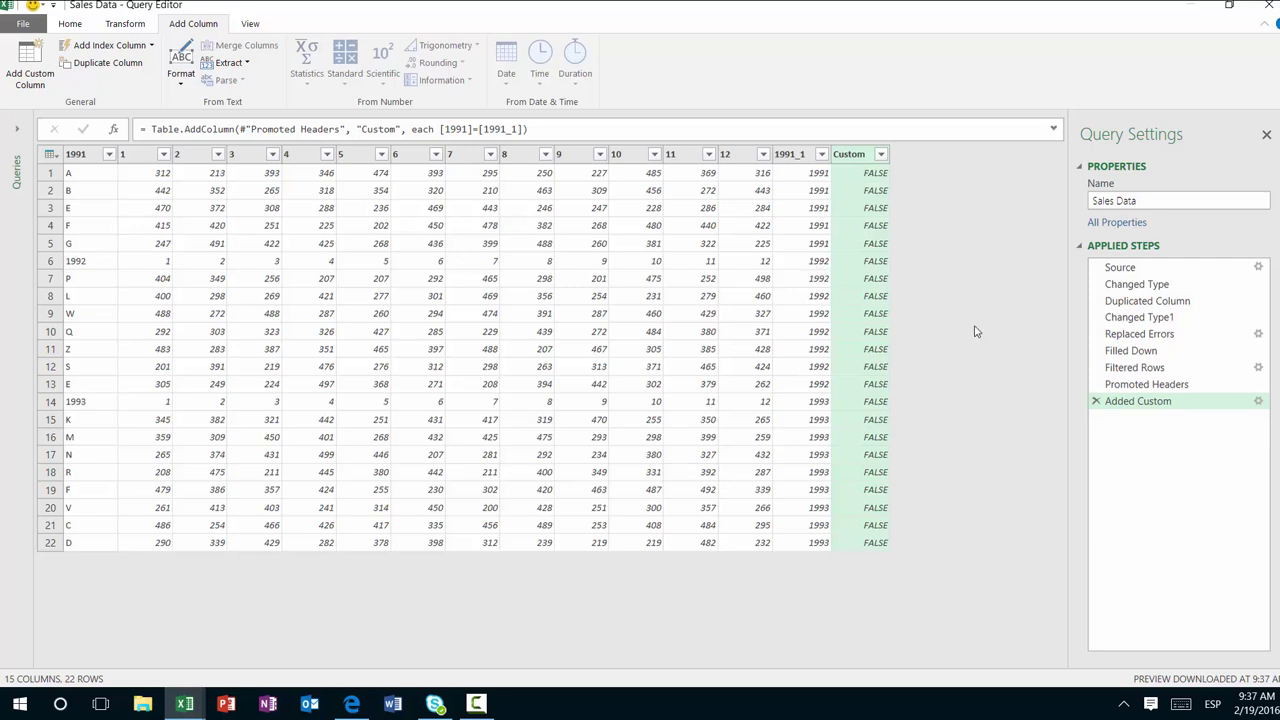
# Step: Check row 6 in the Custom, 1991_1 and 1991 columns, and review the formula of the Added Custom step
pyautogui.click(870, 264)
pyautogui.click(793, 261)
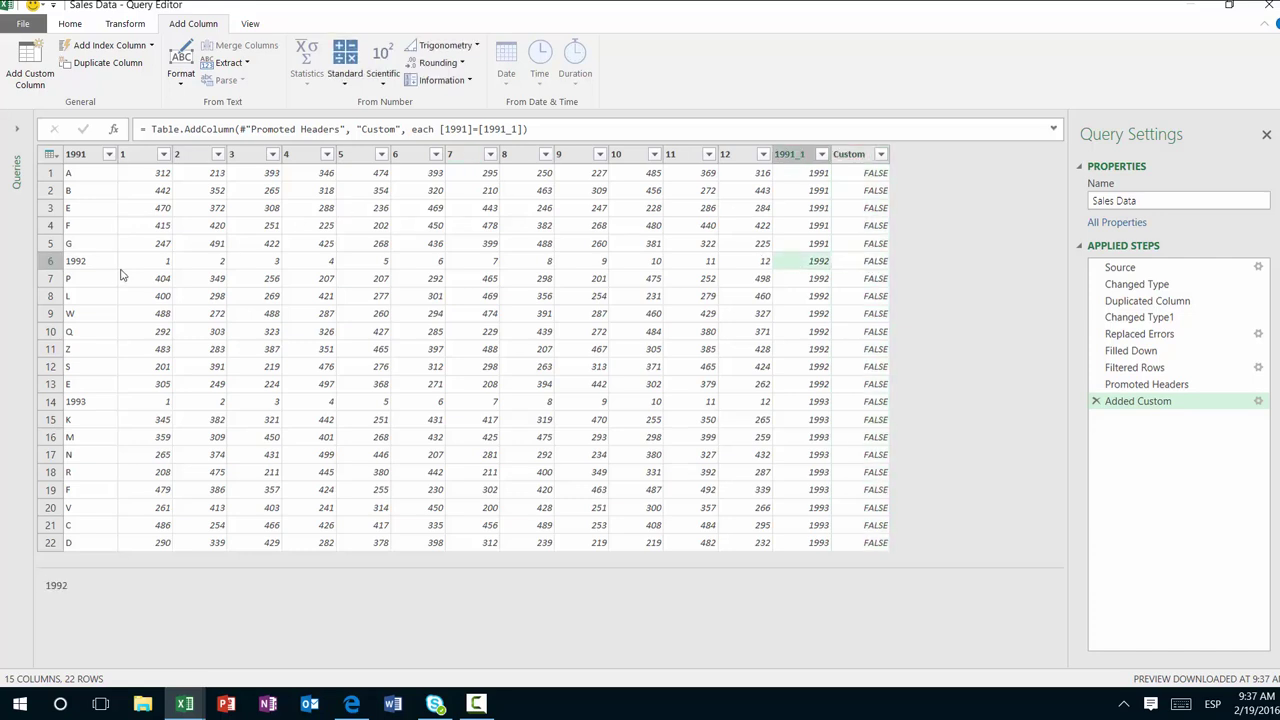
pyautogui.click(104, 264)
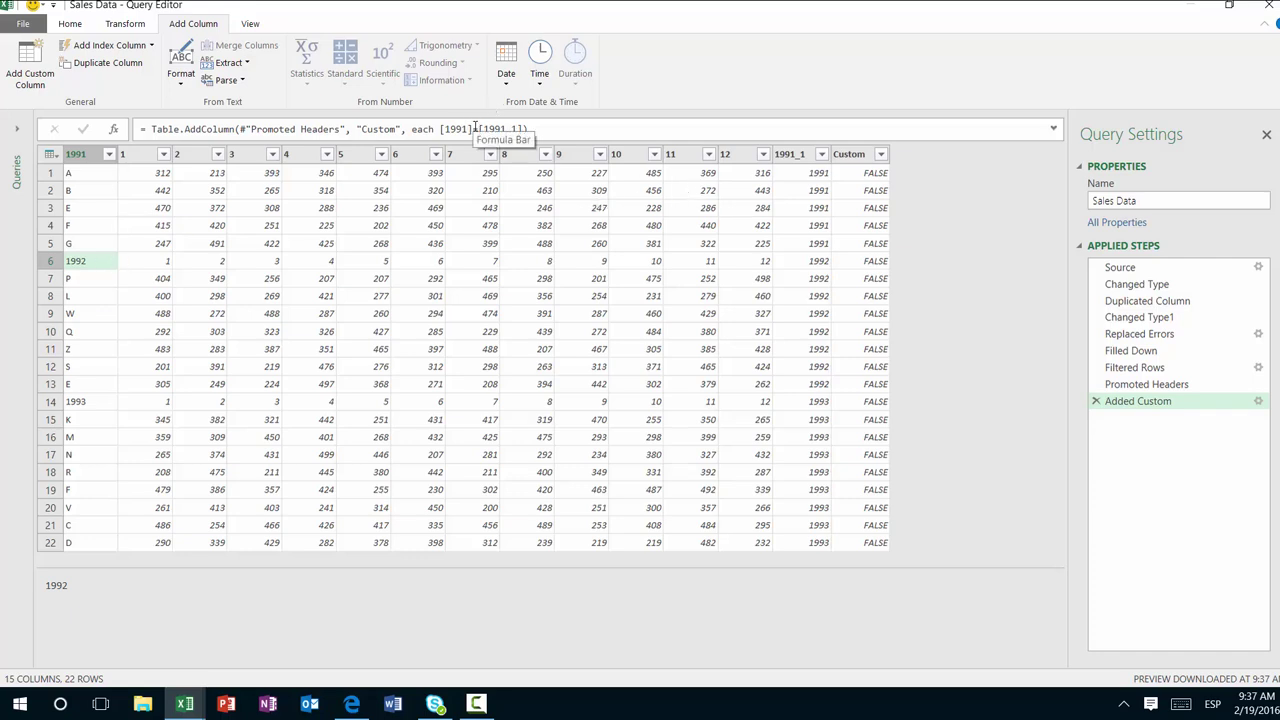
pyautogui.click(1258, 401)
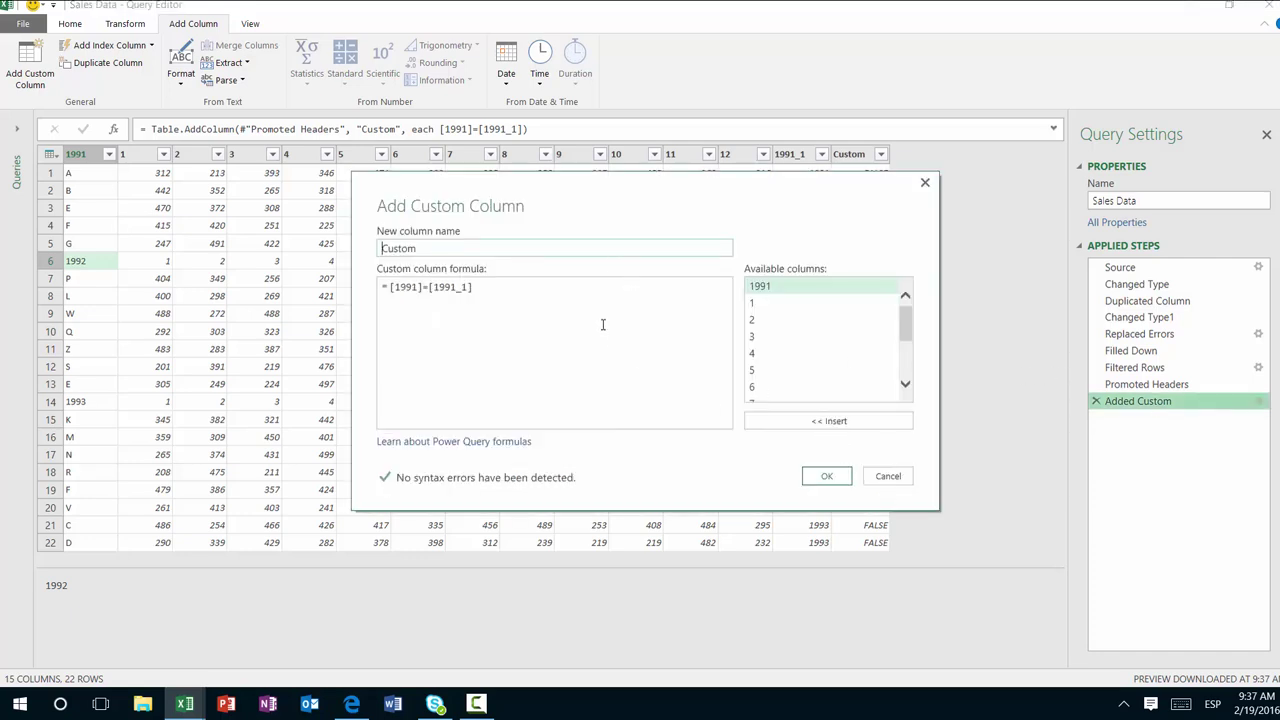
pyautogui.click(890, 478)
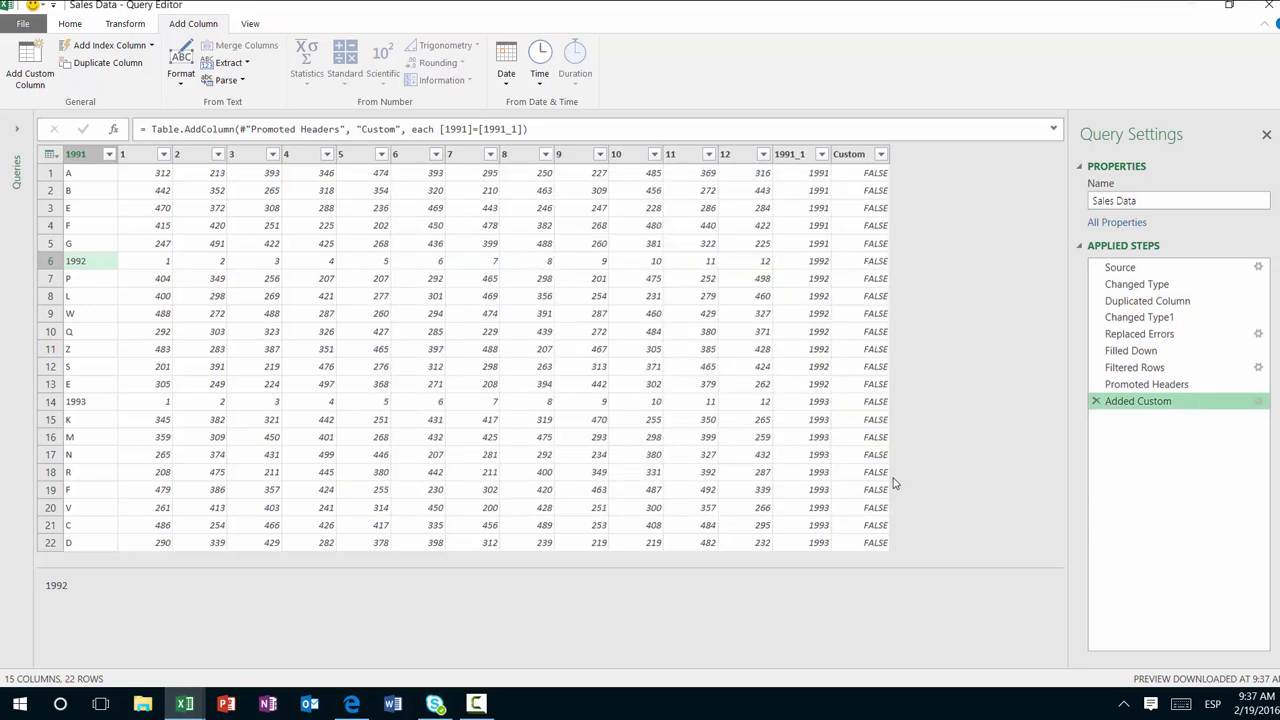
# Step: Insert a step after Promoted Headers that changes the 1991_1 column to Text, and recheck row 6 of the Custom column in Added Custom
pyautogui.click(1201, 384)
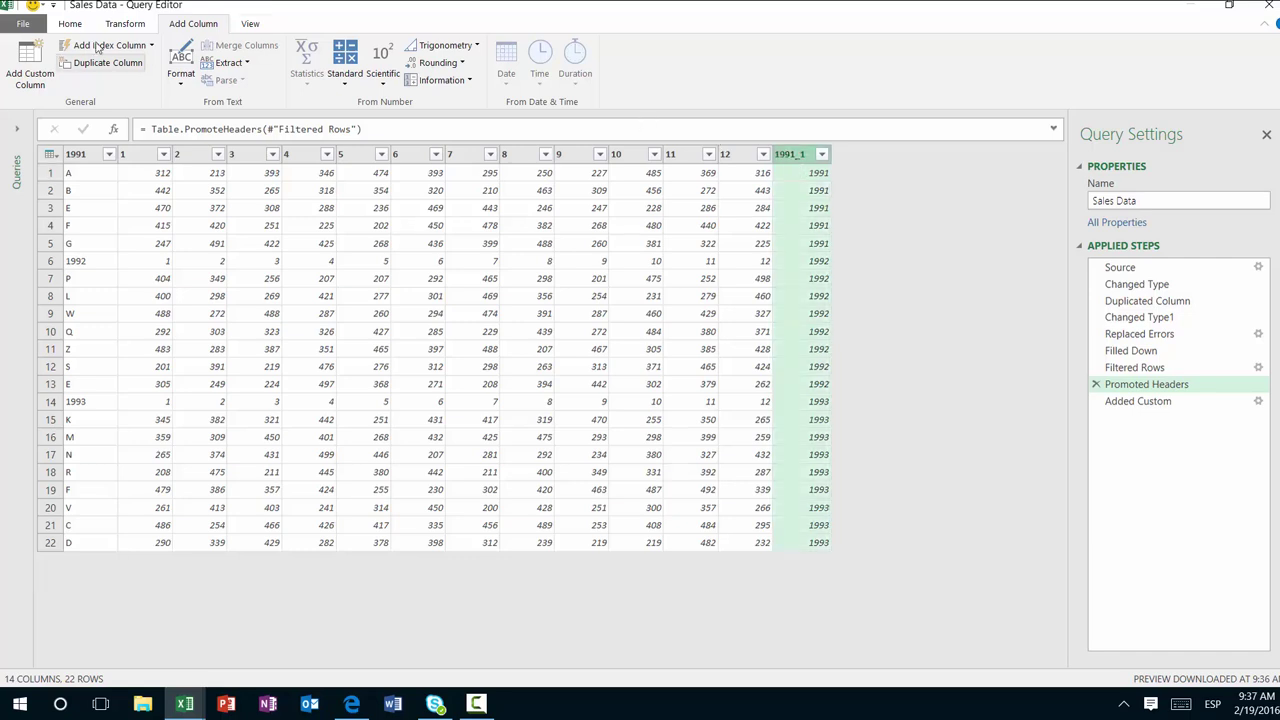
pyautogui.click(70, 23)
pyautogui.click(596, 46)
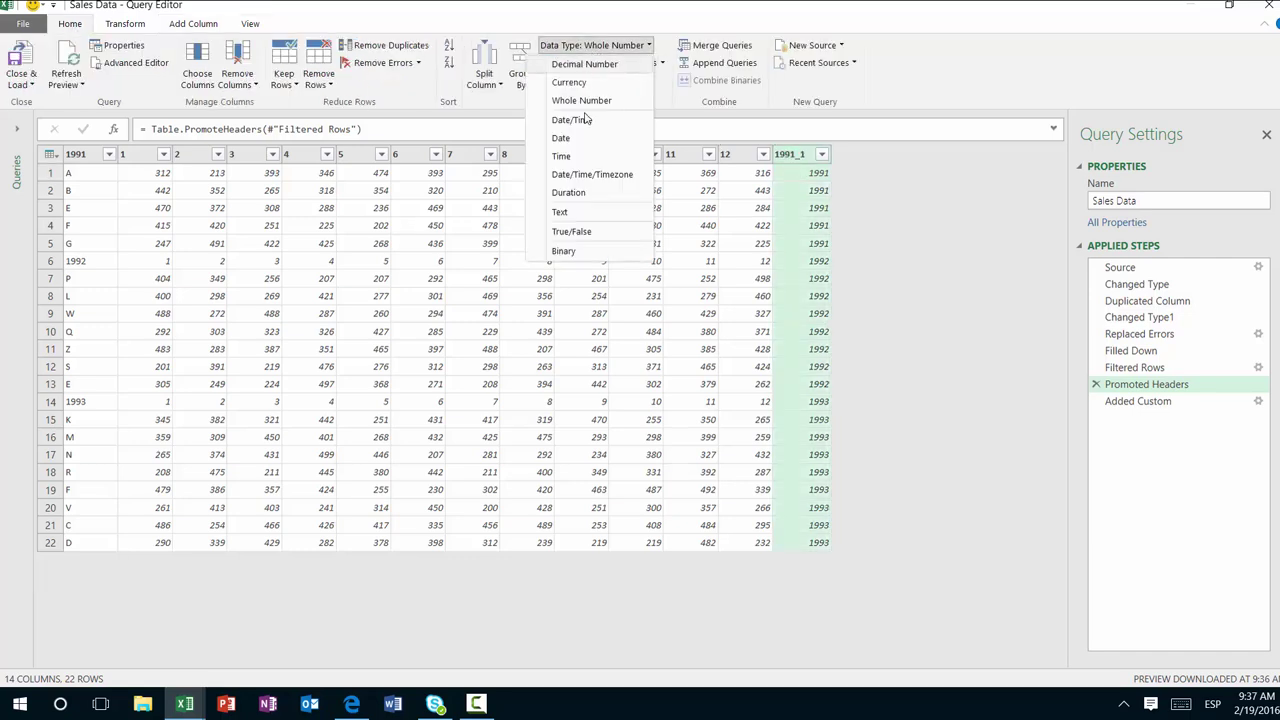
pyautogui.click(585, 209)
pyautogui.click(711, 384)
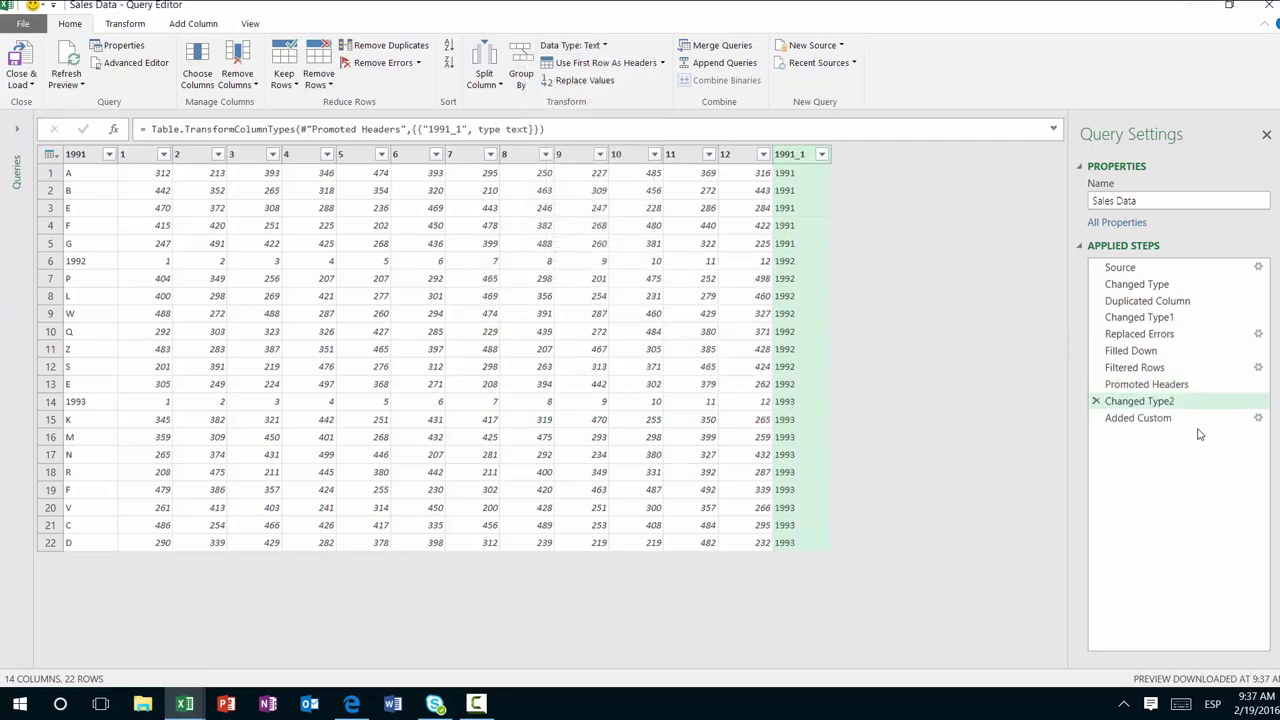
pyautogui.click(1201, 420)
pyautogui.click(877, 261)
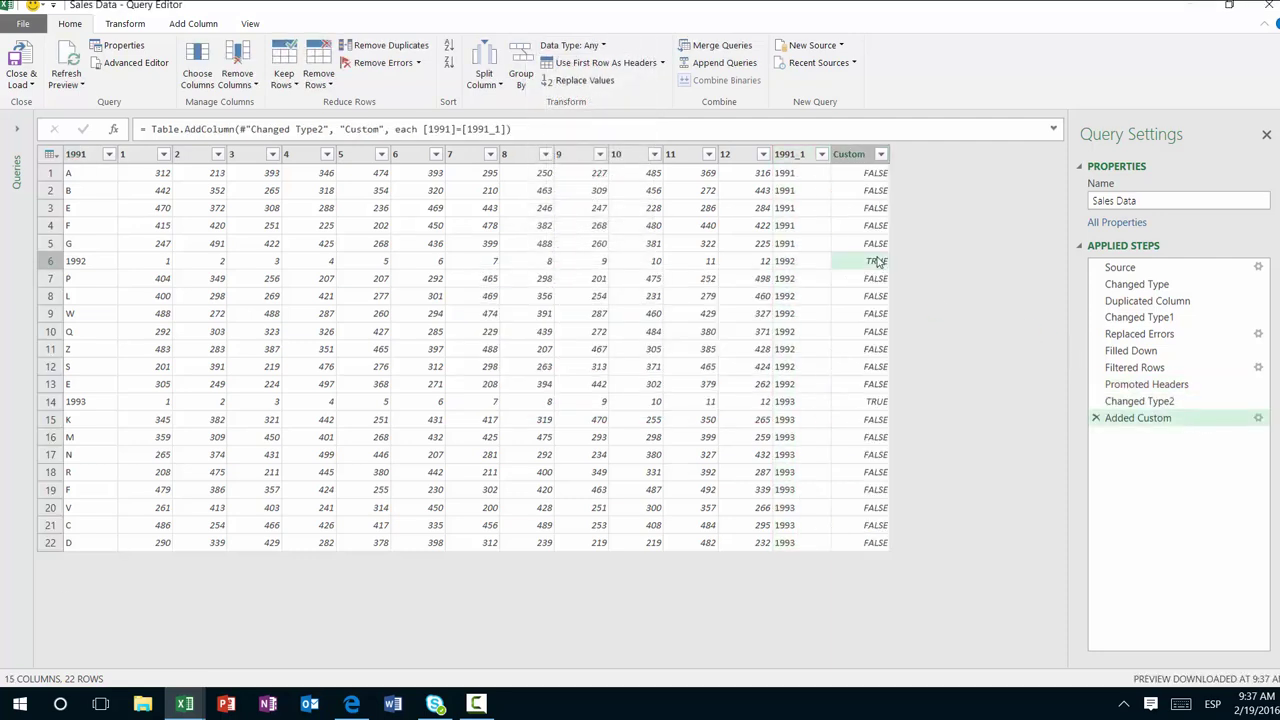
# Step: Filter the TRUE rows out using the Custom column, and remove that column from the table
pyautogui.click(880, 154)
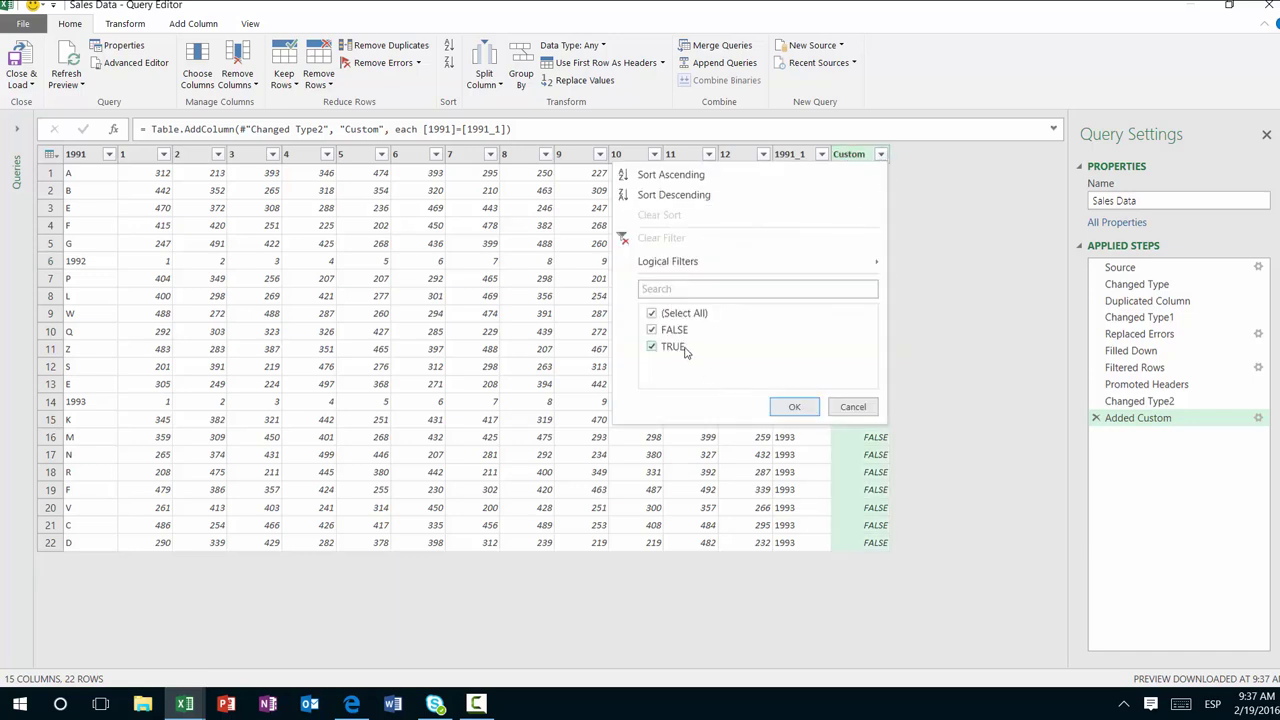
pyautogui.click(684, 348)
pyautogui.click(796, 410)
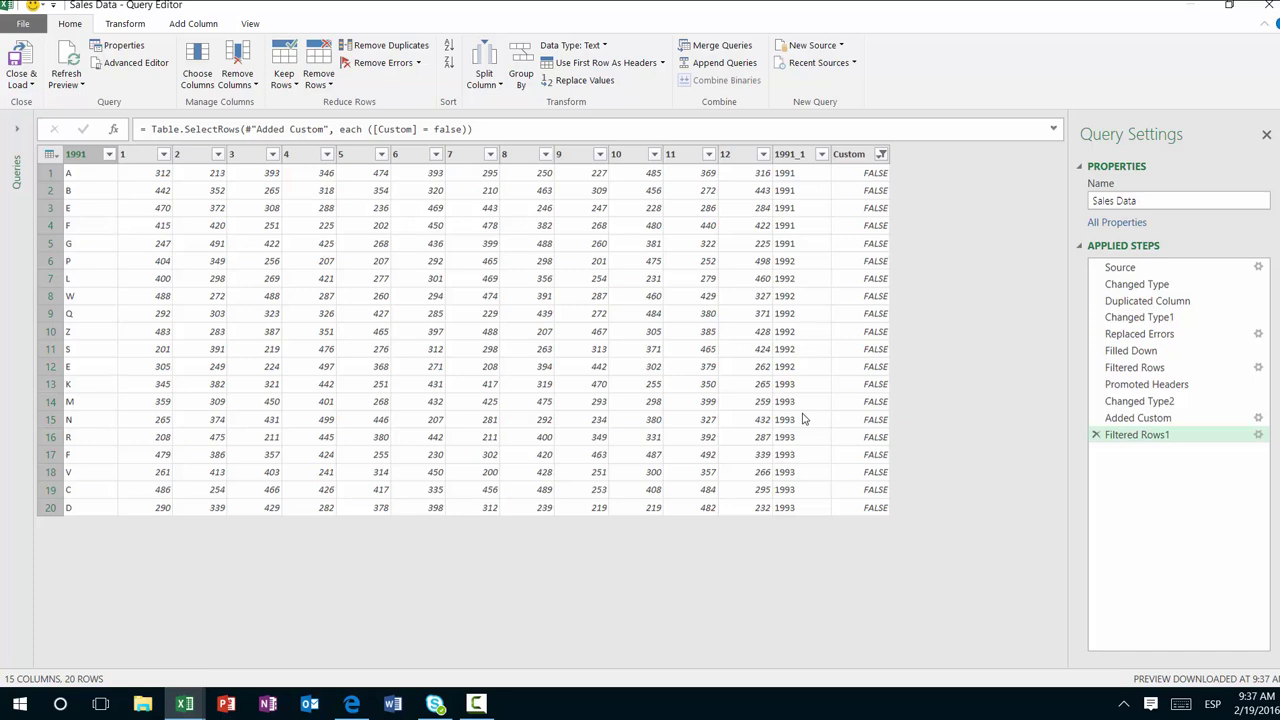
pyautogui.rightClick(863, 160)
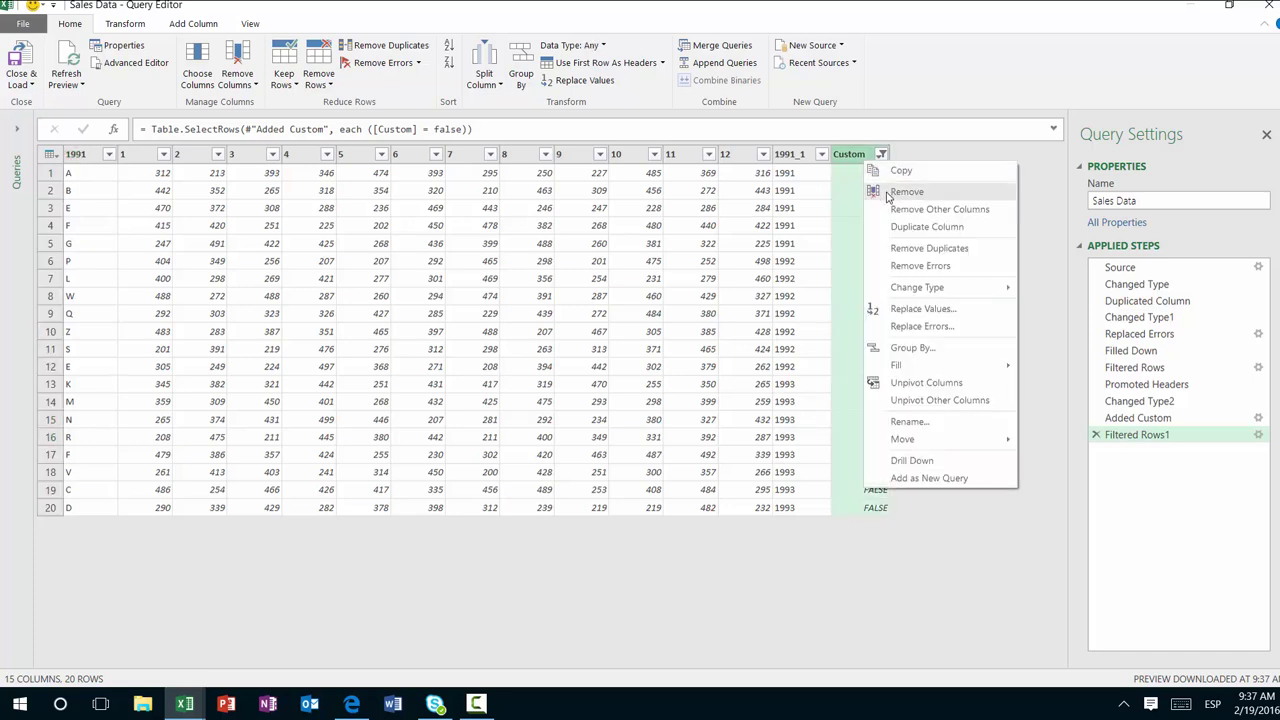
pyautogui.click(887, 193)
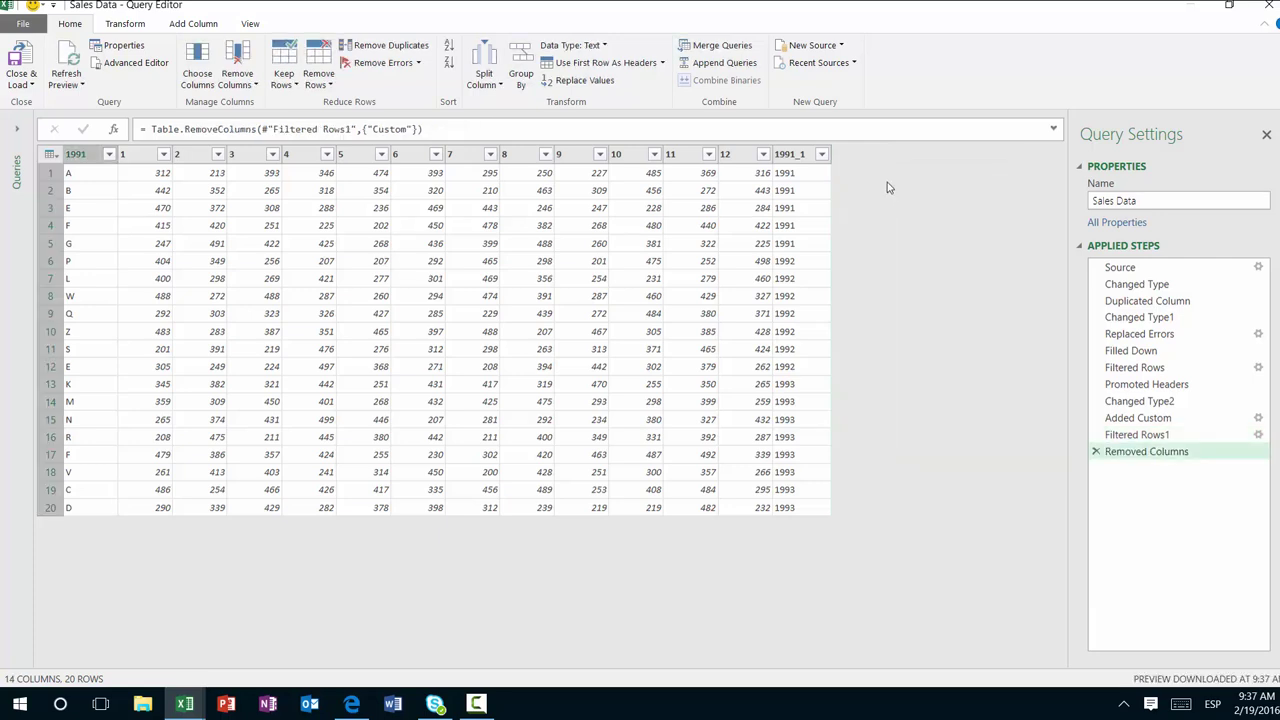
# Step: Rename the 1991 column as Customer and the 1991_1 column as Year
pyautogui.doubleClick(96, 158)
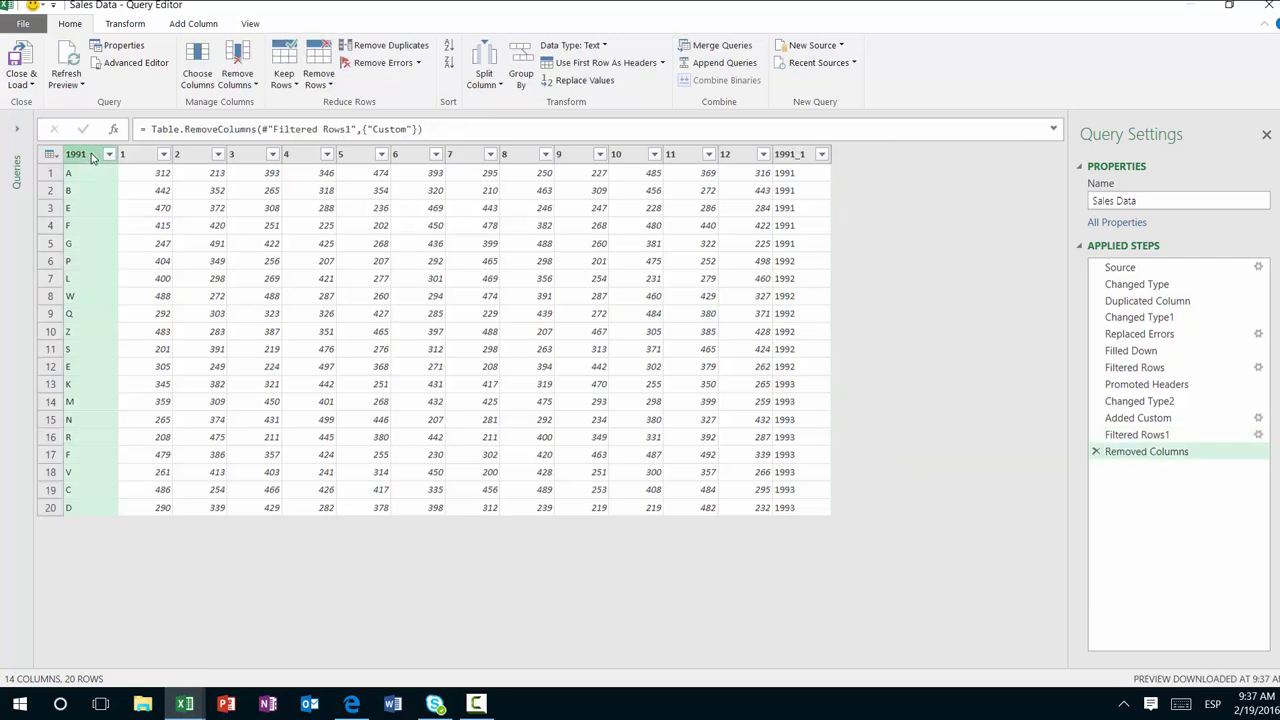
pyautogui.write('Cystomer')
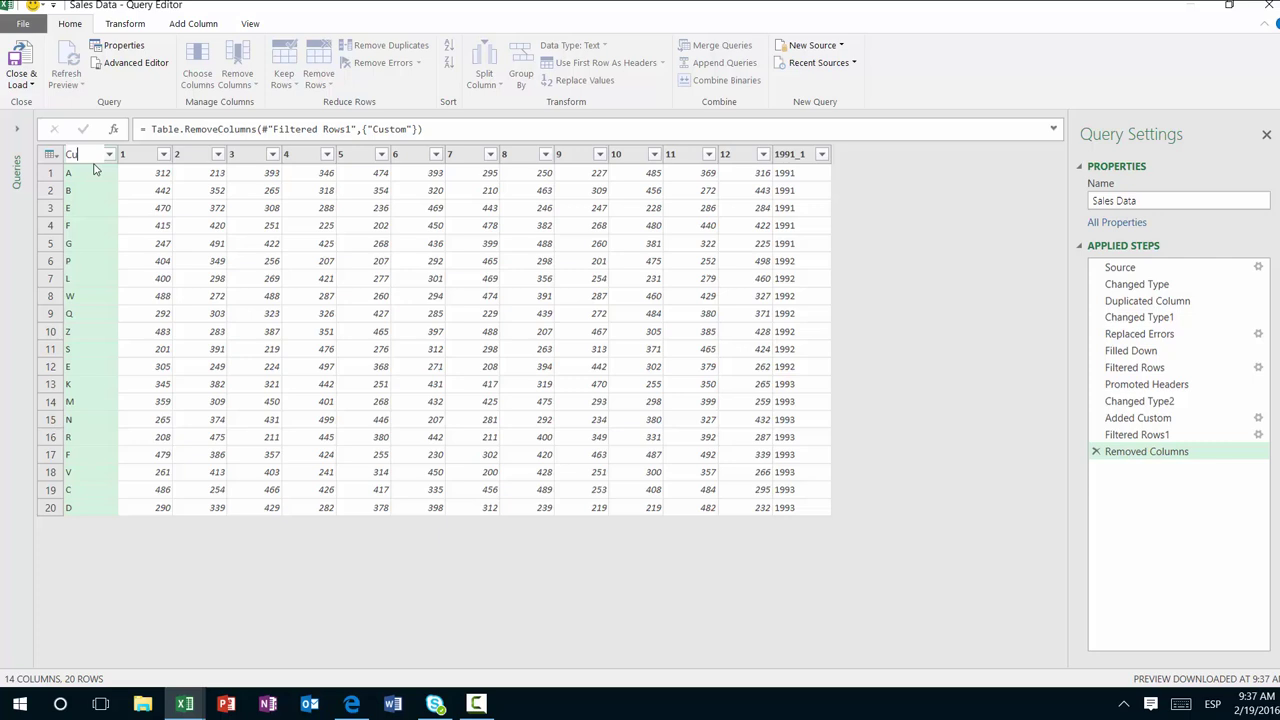
pyautogui.press('Return')
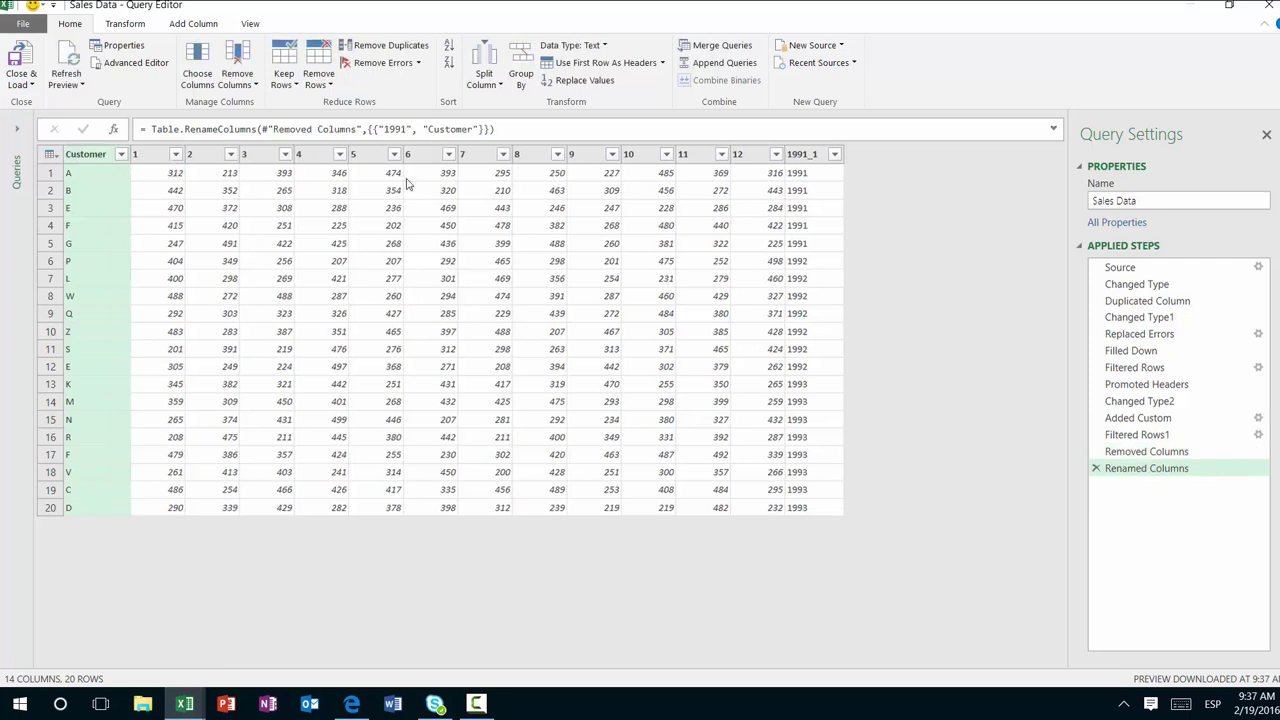
pyautogui.doubleClick(819, 155)
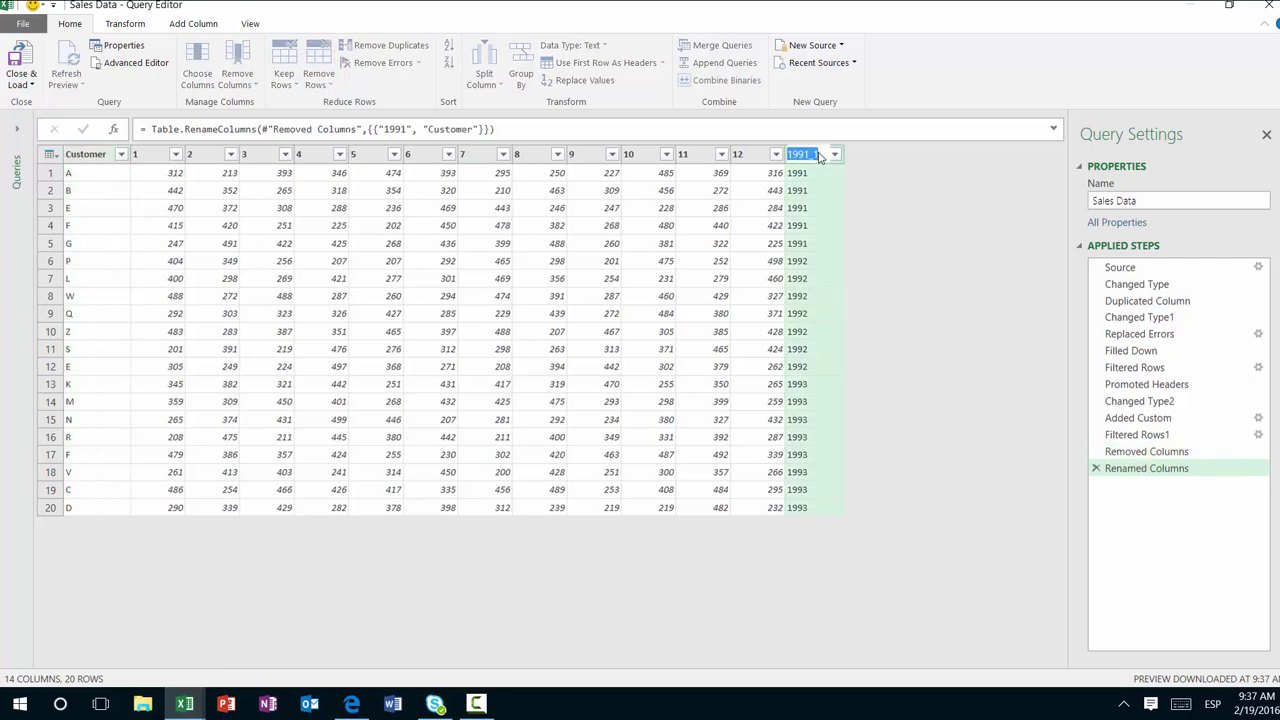
pyautogui.write('Year')
pyautogui.press('Return')
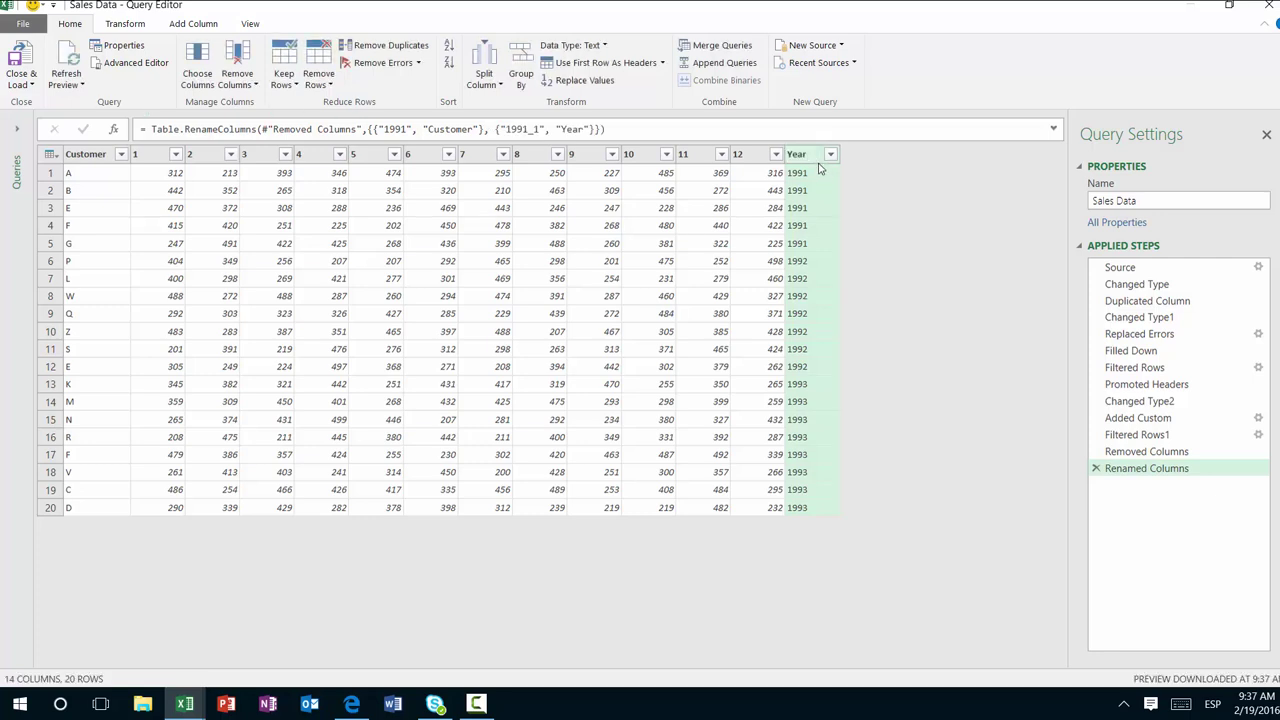
# Step: Move the Year column directly after Customer, and unpivot all columns other than these two
pyautogui.moveTo(819, 153); pyautogui.dragTo(176, 130)
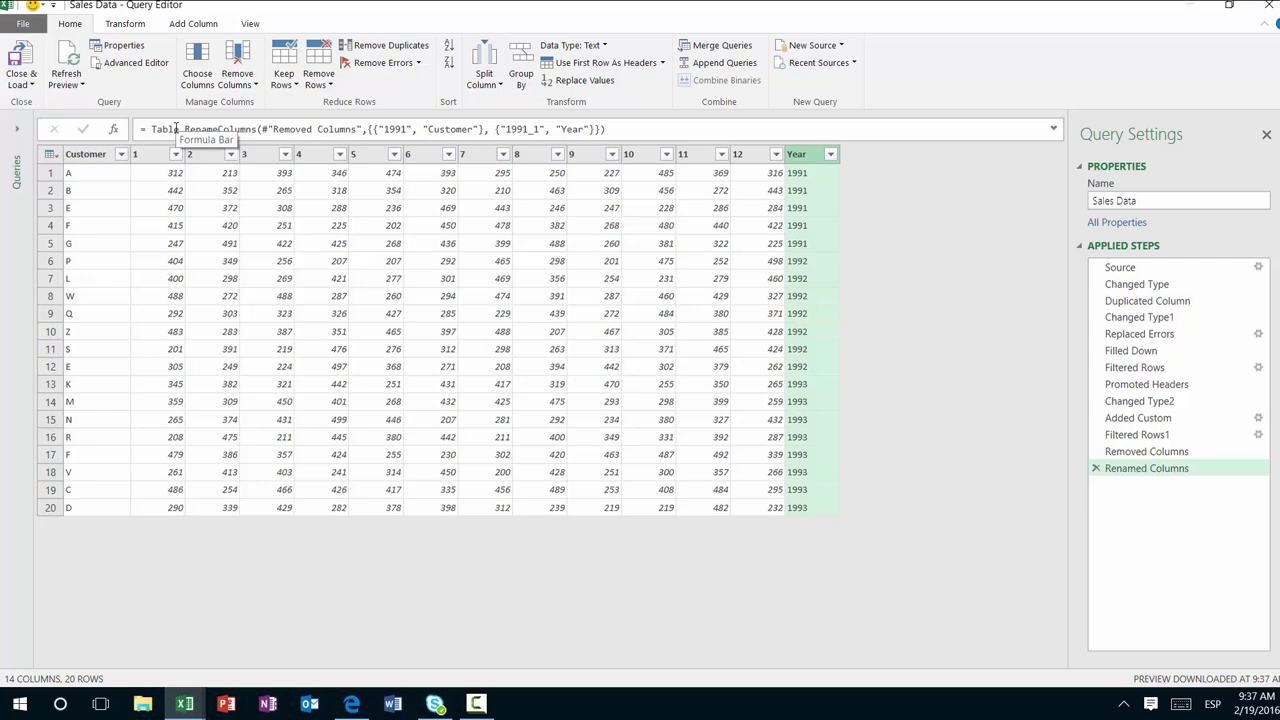
pyautogui.click(110, 160)
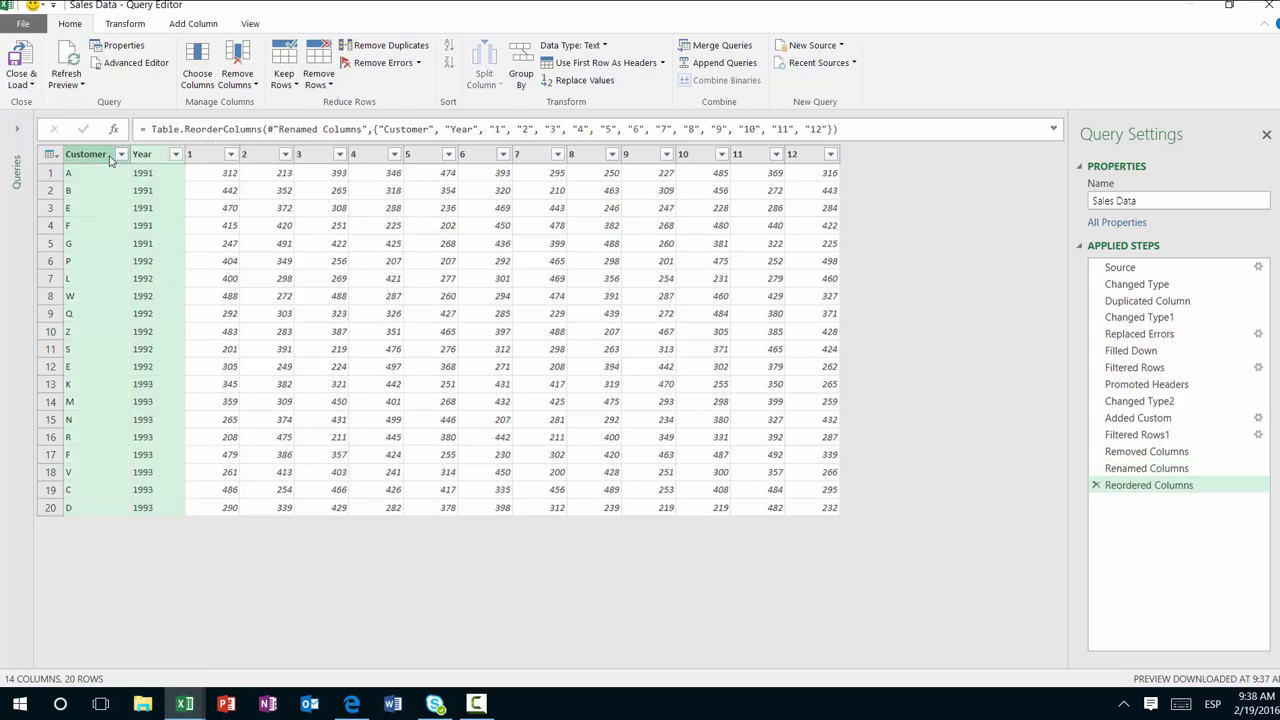
pyautogui.rightClick(164, 157)
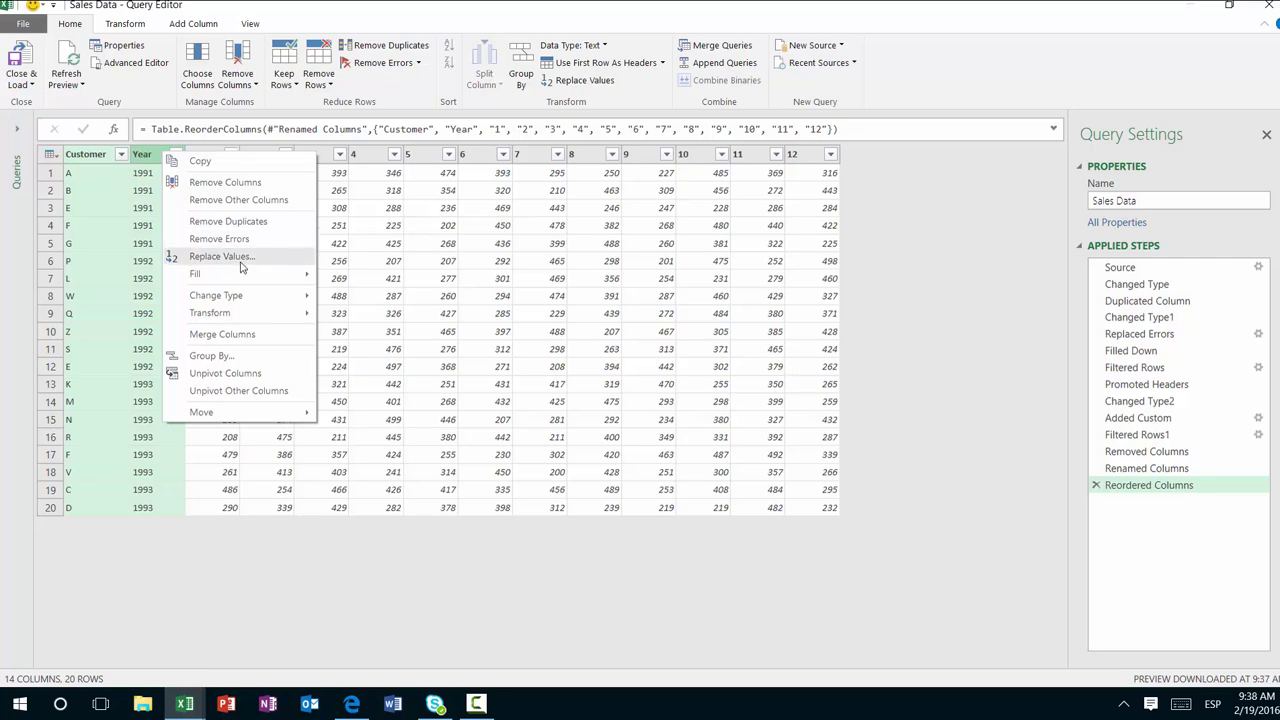
pyautogui.click(252, 390)
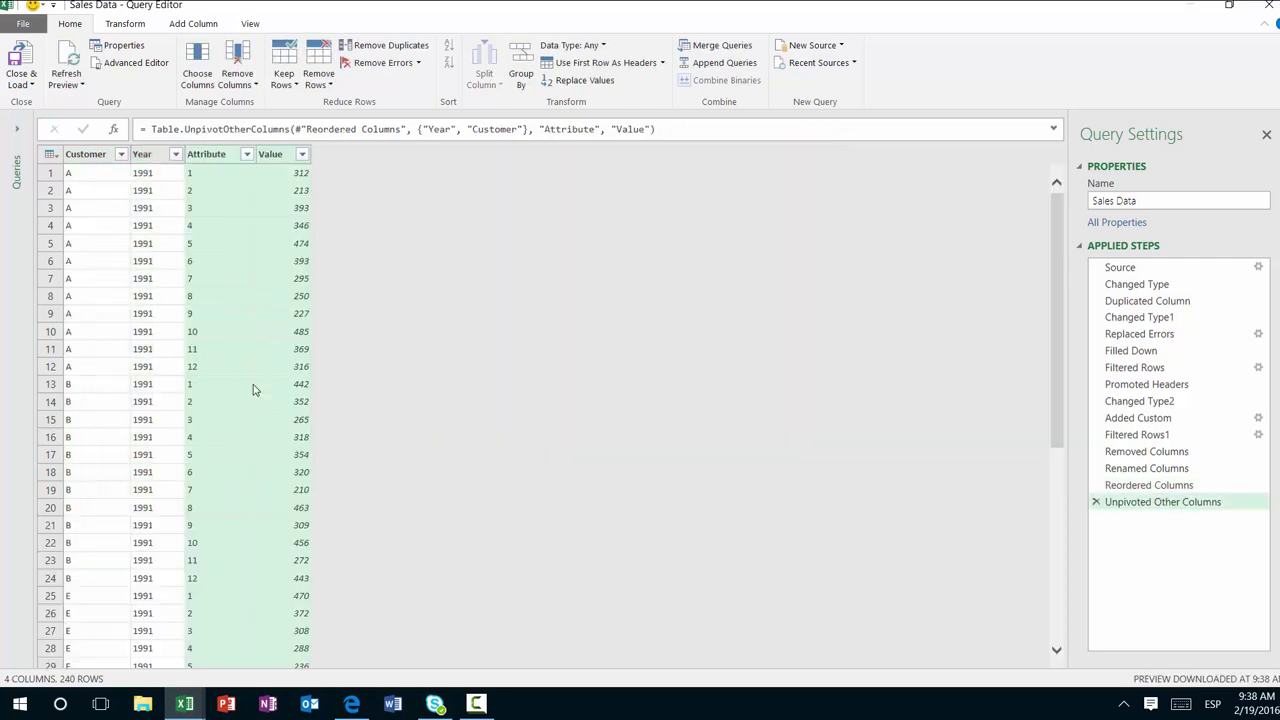
# Step: Rename the Attribute column as Month and the Value column as Amount
pyautogui.doubleClick(214, 158)
pyautogui.write('Month')
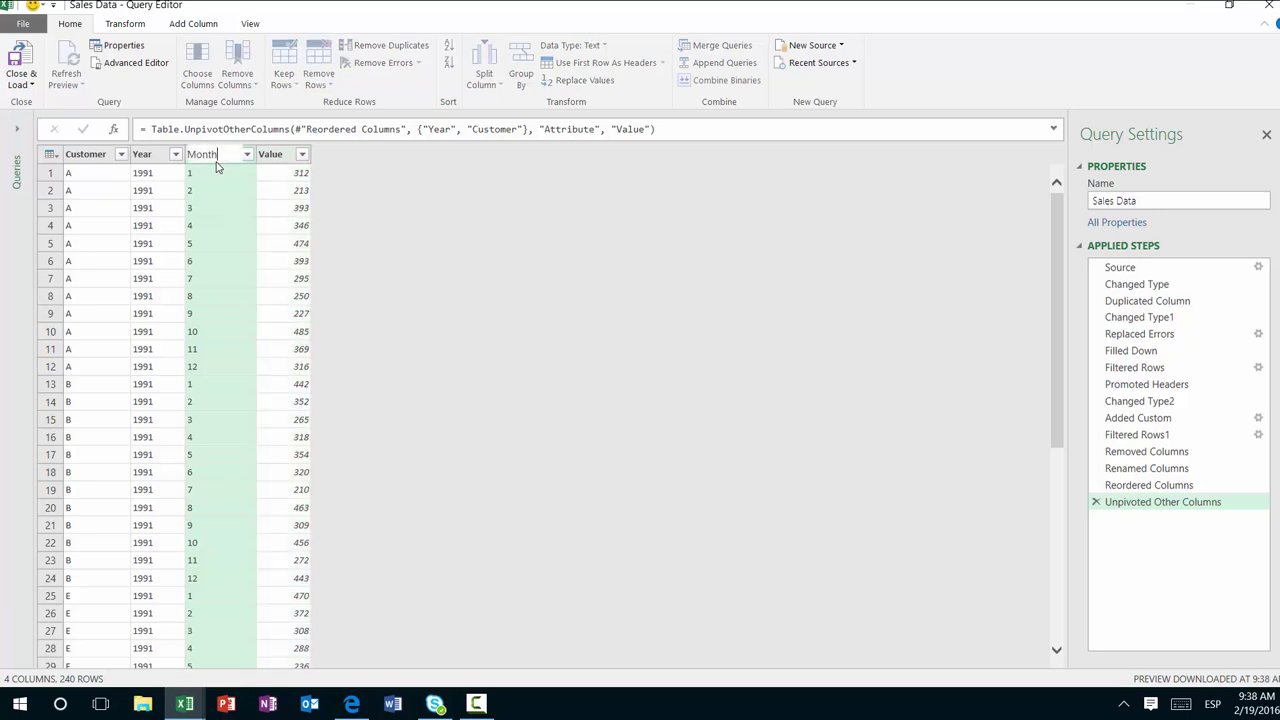
pyautogui.press('Return')
pyautogui.doubleClick(255, 157)
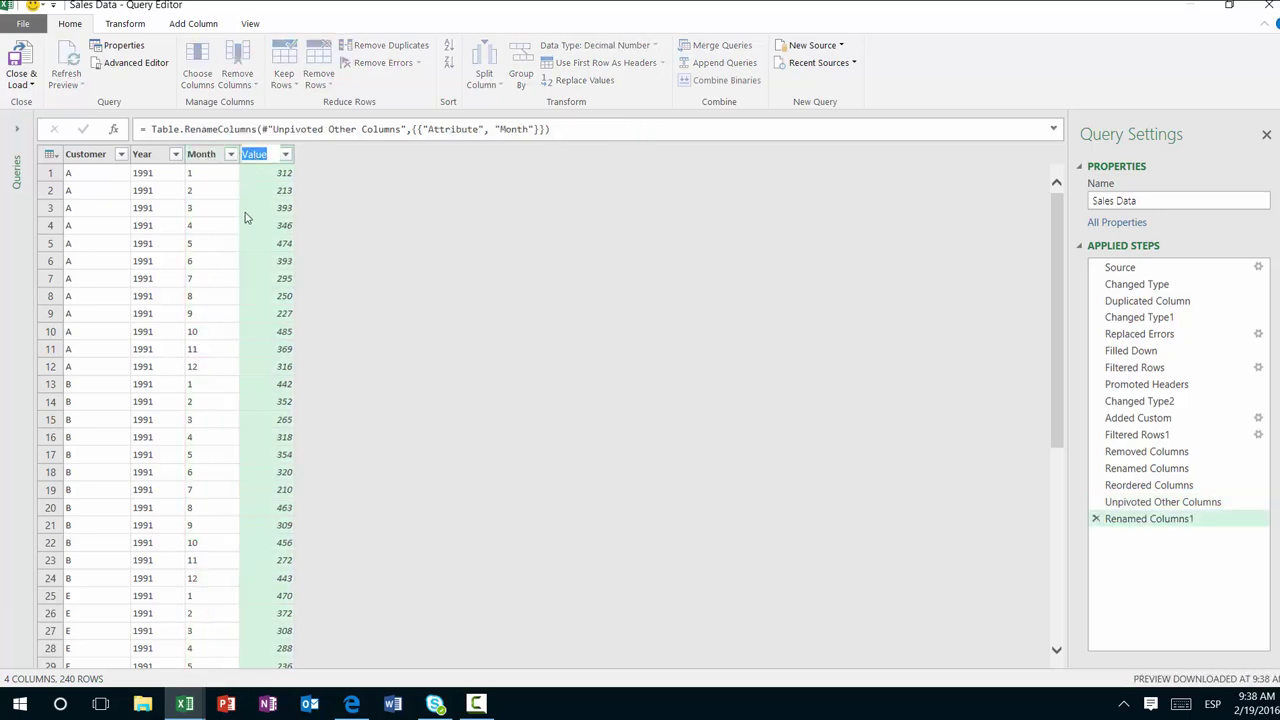
pyautogui.write('Amount')
pyautogui.press('Return')
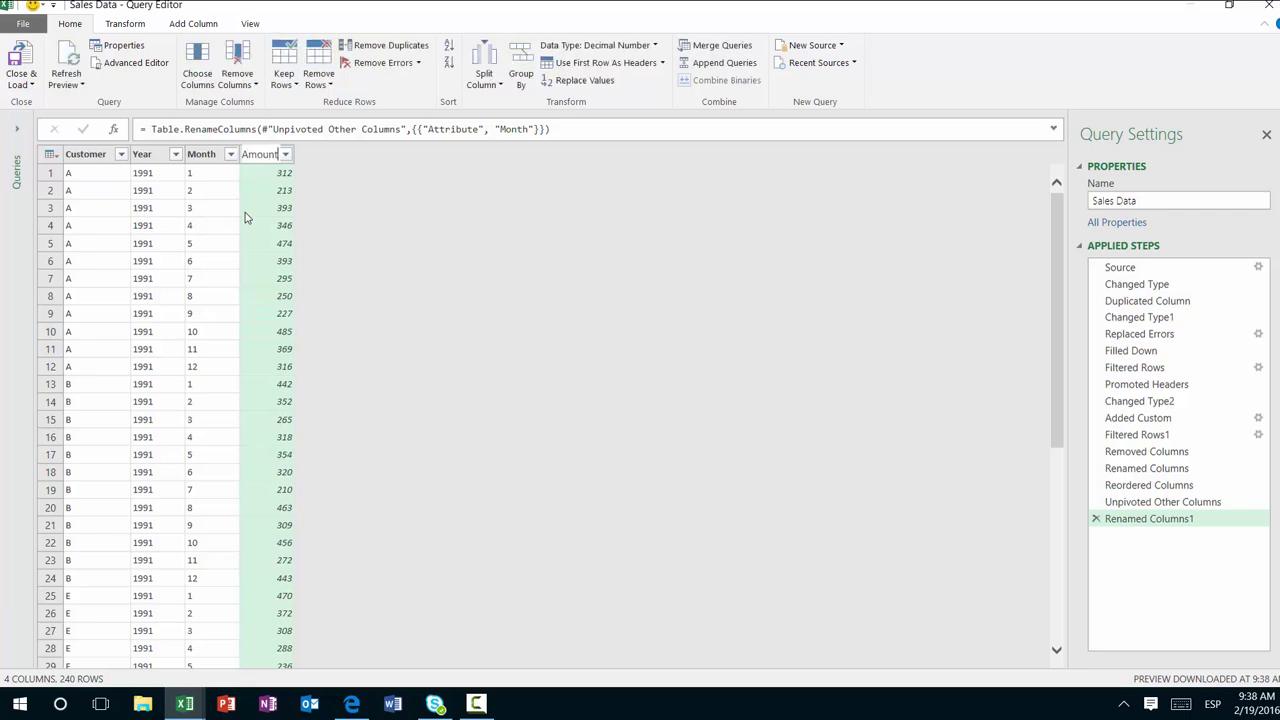
# Step: Set the data type of the Month column to Whole Number and of the Amount column to Currency
pyautogui.click(201, 155)
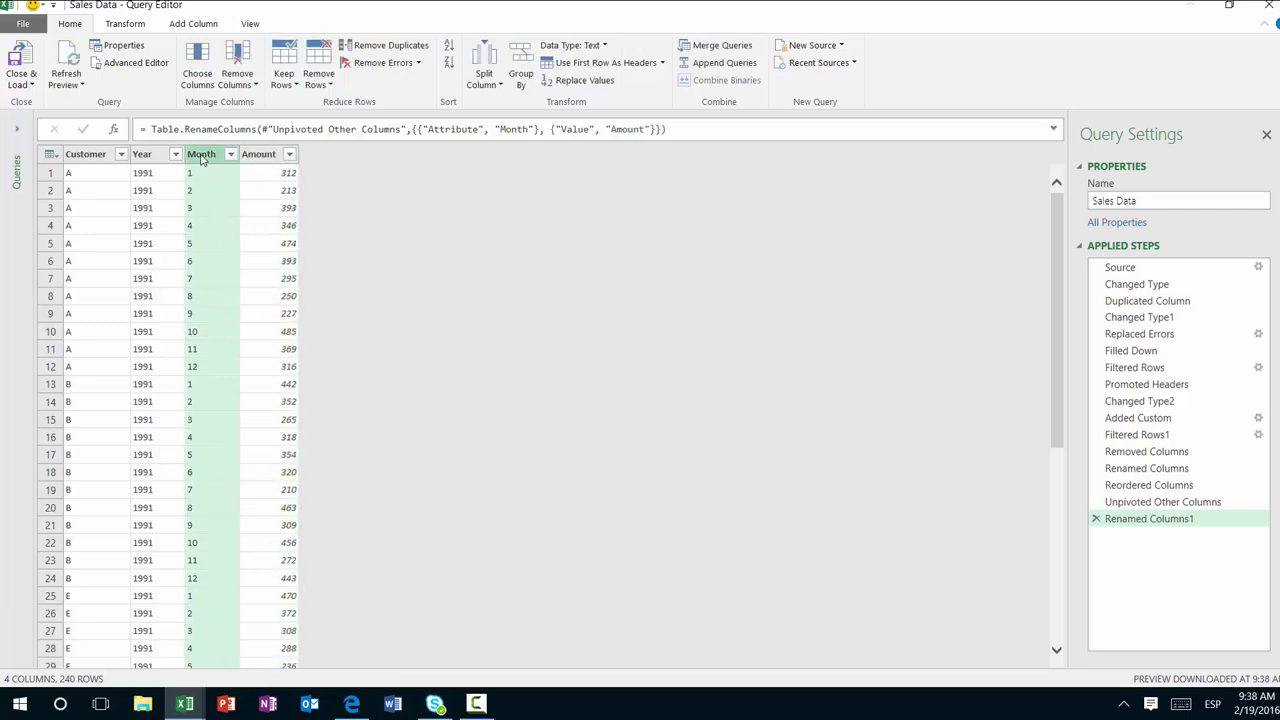
pyautogui.click(580, 45)
pyautogui.click(577, 96)
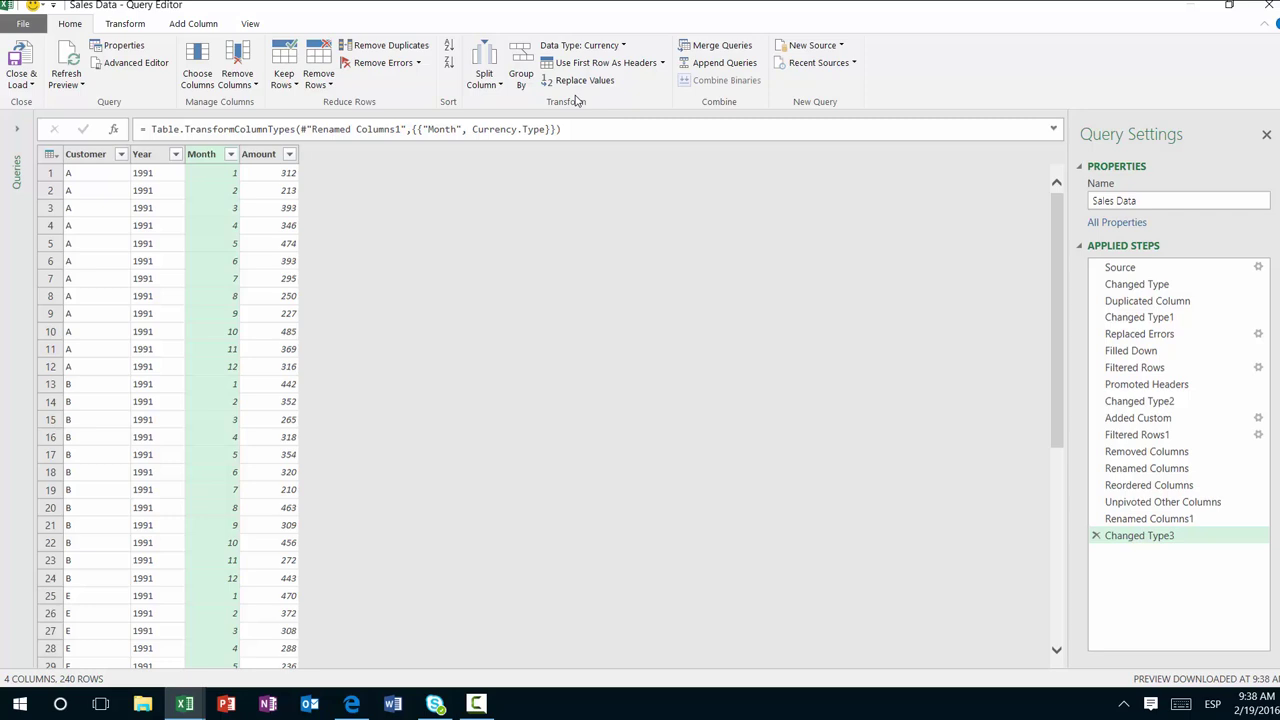
pyautogui.click(606, 46)
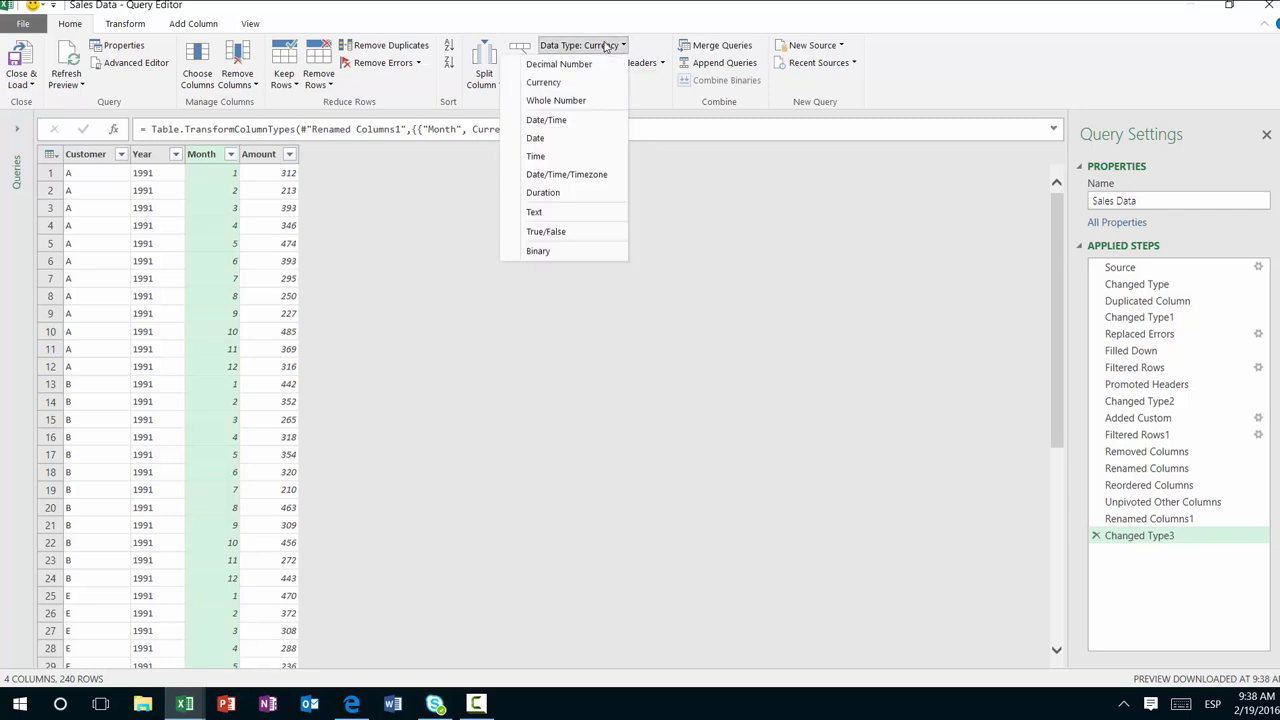
pyautogui.click(594, 100)
pyautogui.click(251, 154)
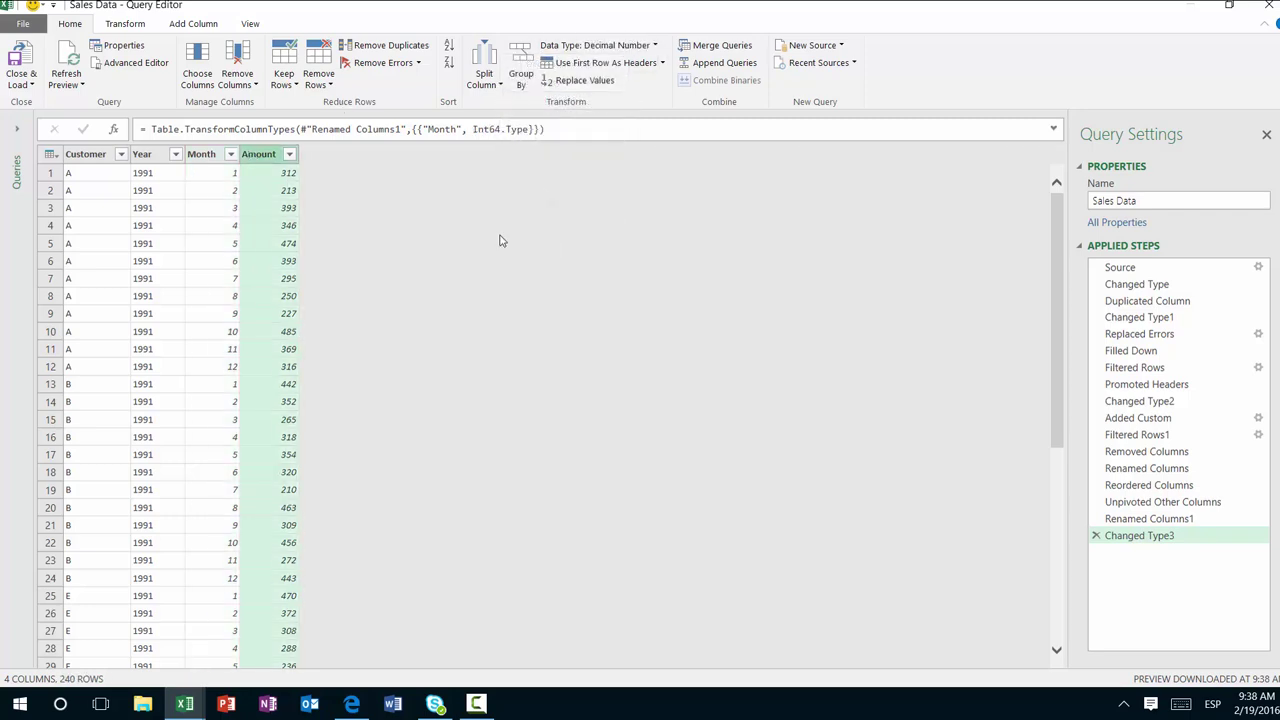
pyautogui.click(614, 45)
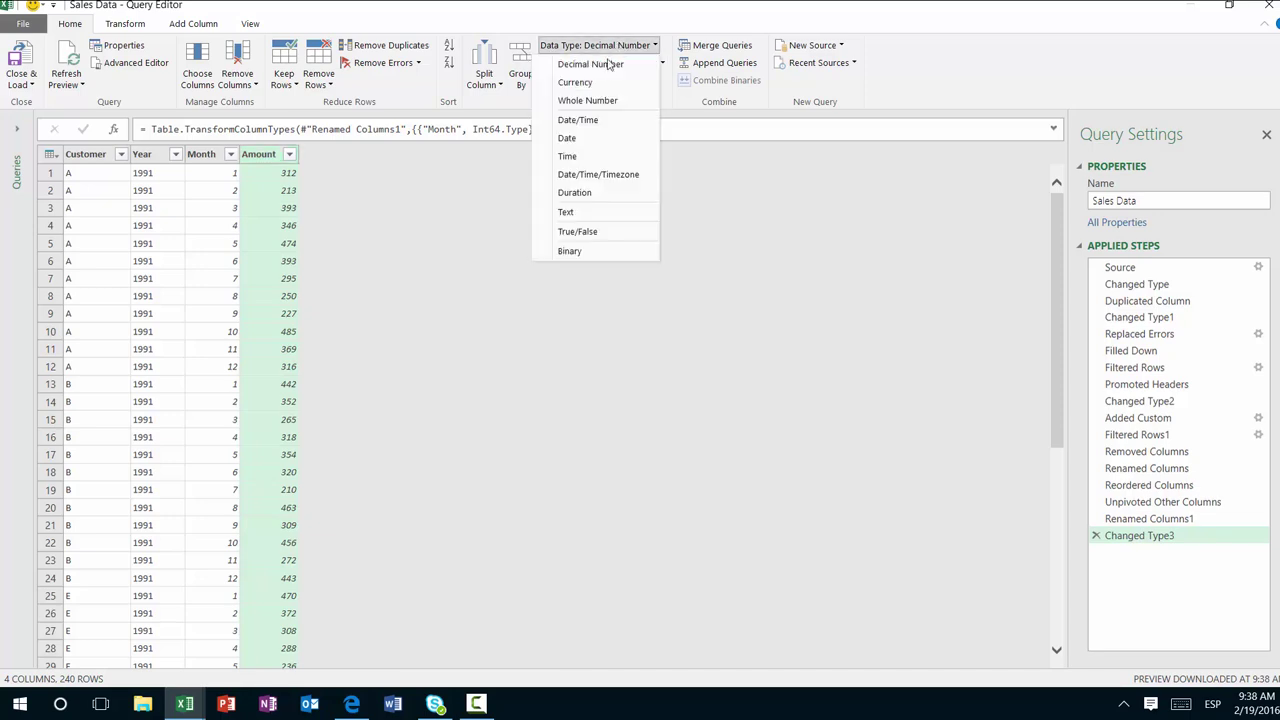
pyautogui.click(575, 82)
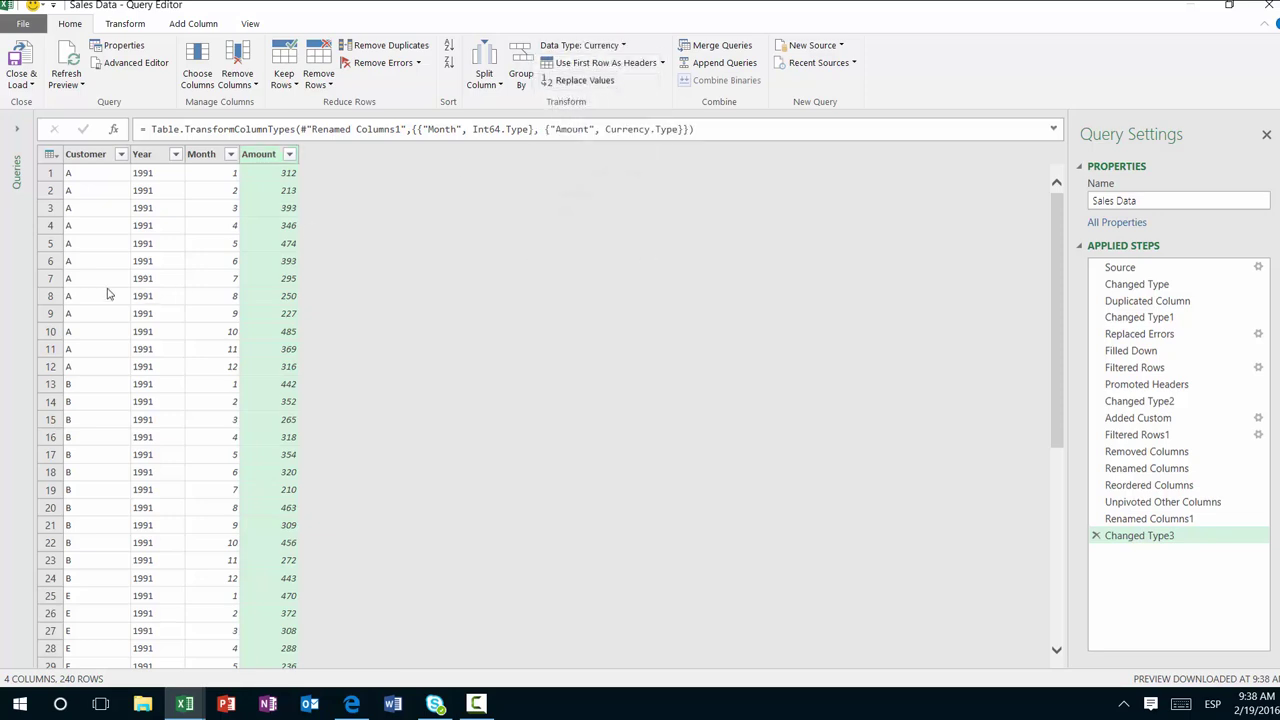
# Step: Merge the query with Customer Names, matching Customer to ID with a Left Outer join
pyautogui.click(108, 295)
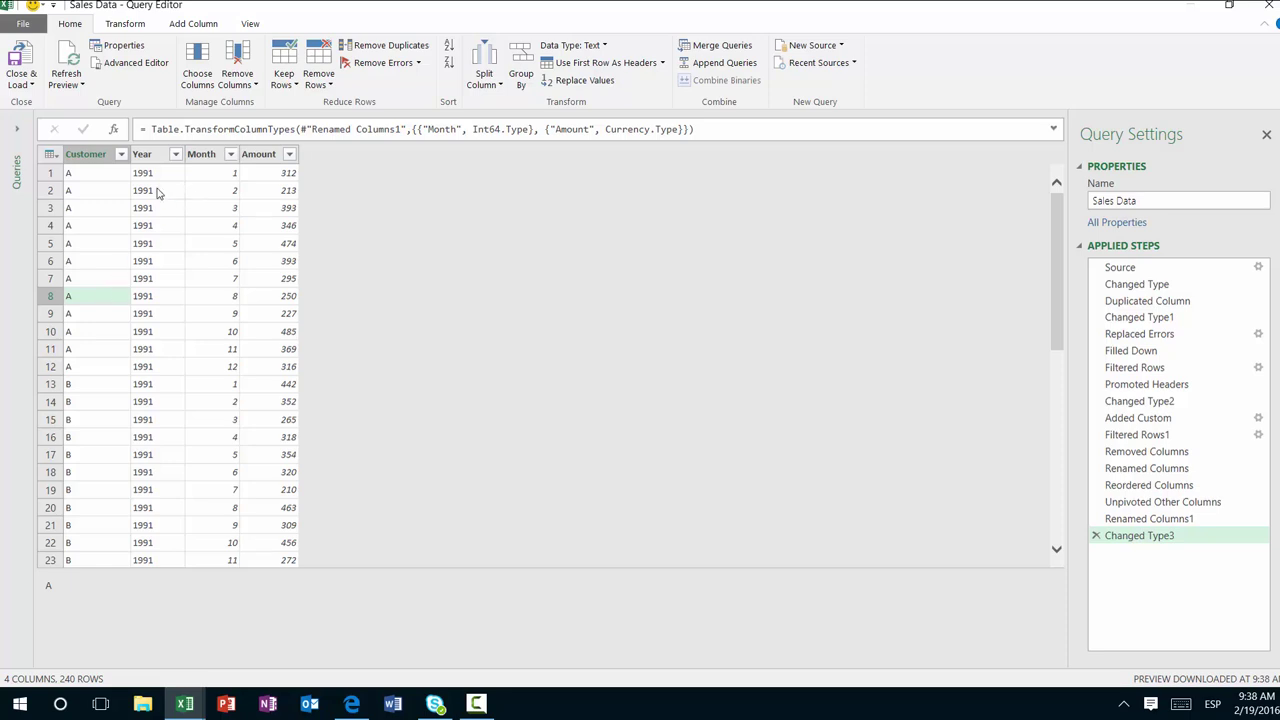
pyautogui.click(745, 46)
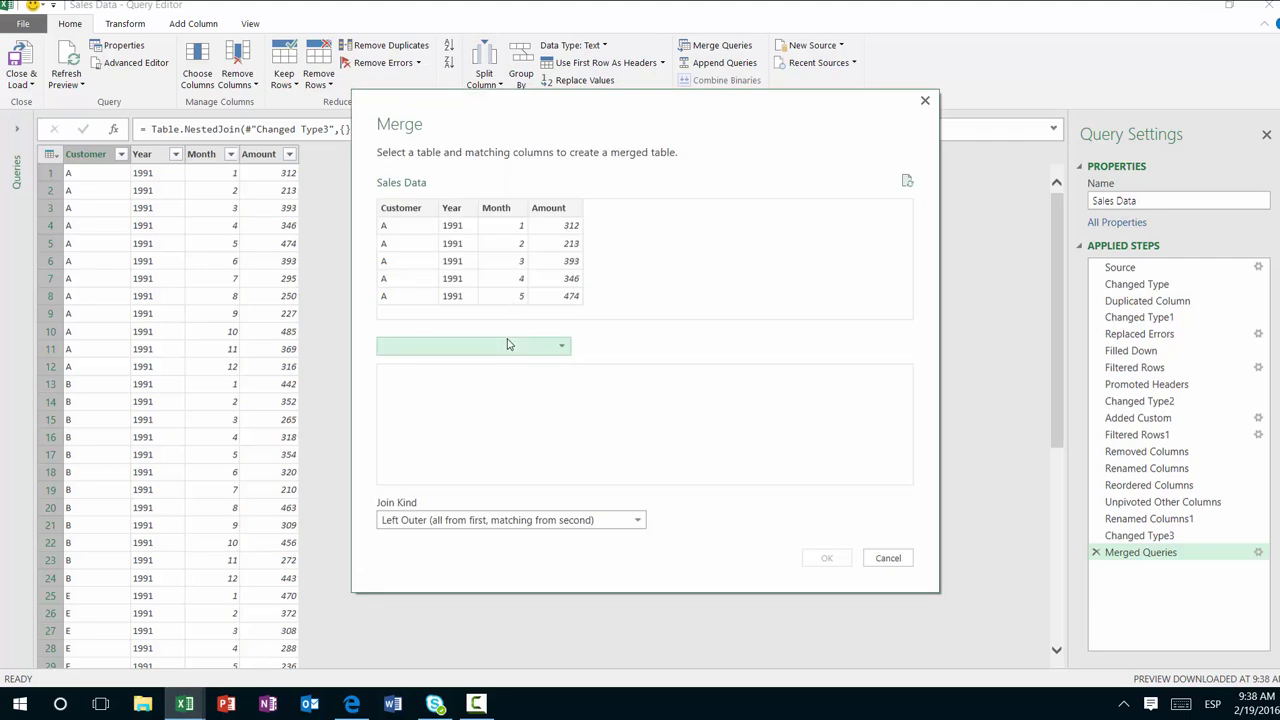
pyautogui.click(508, 344)
pyautogui.click(493, 364)
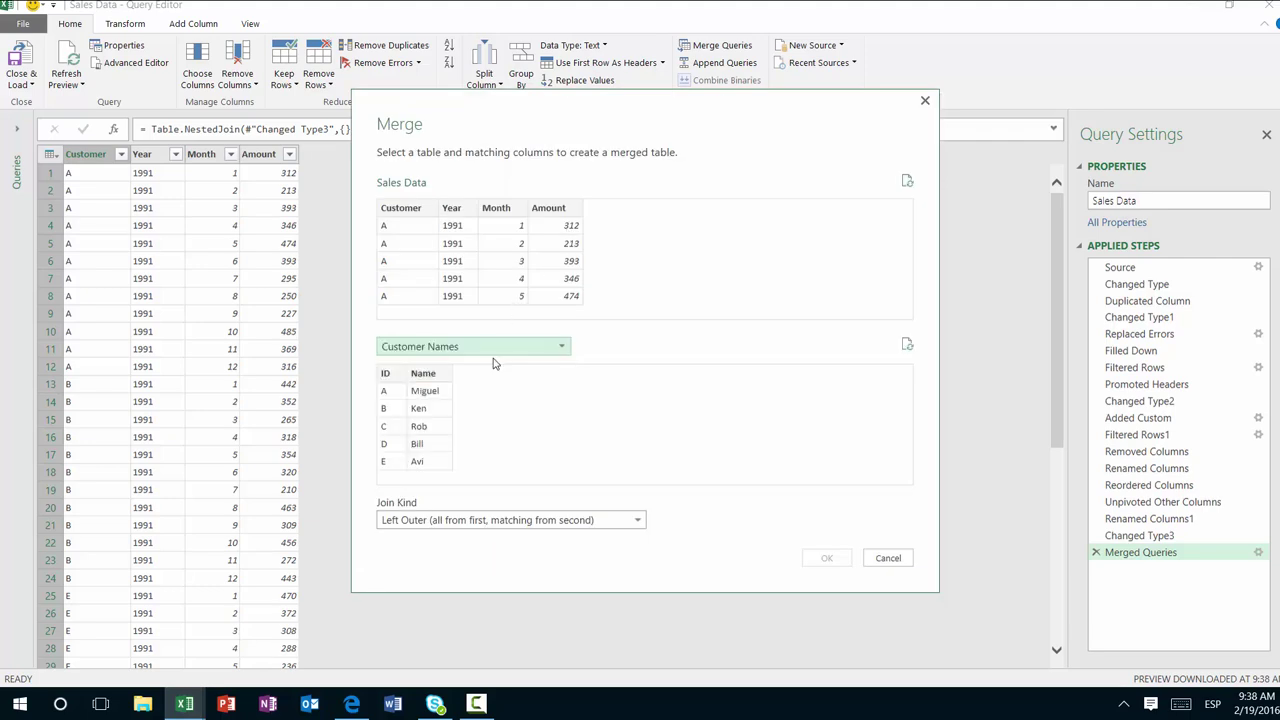
pyautogui.click(395, 380)
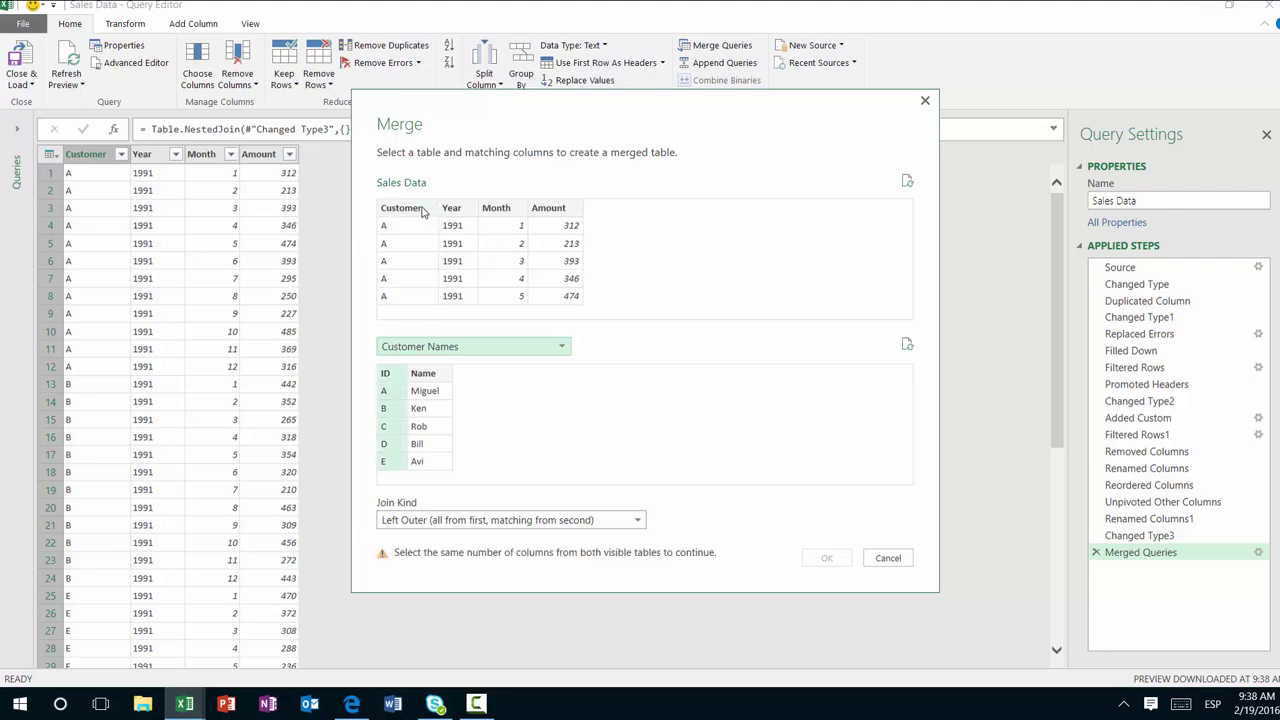
pyautogui.click(404, 208)
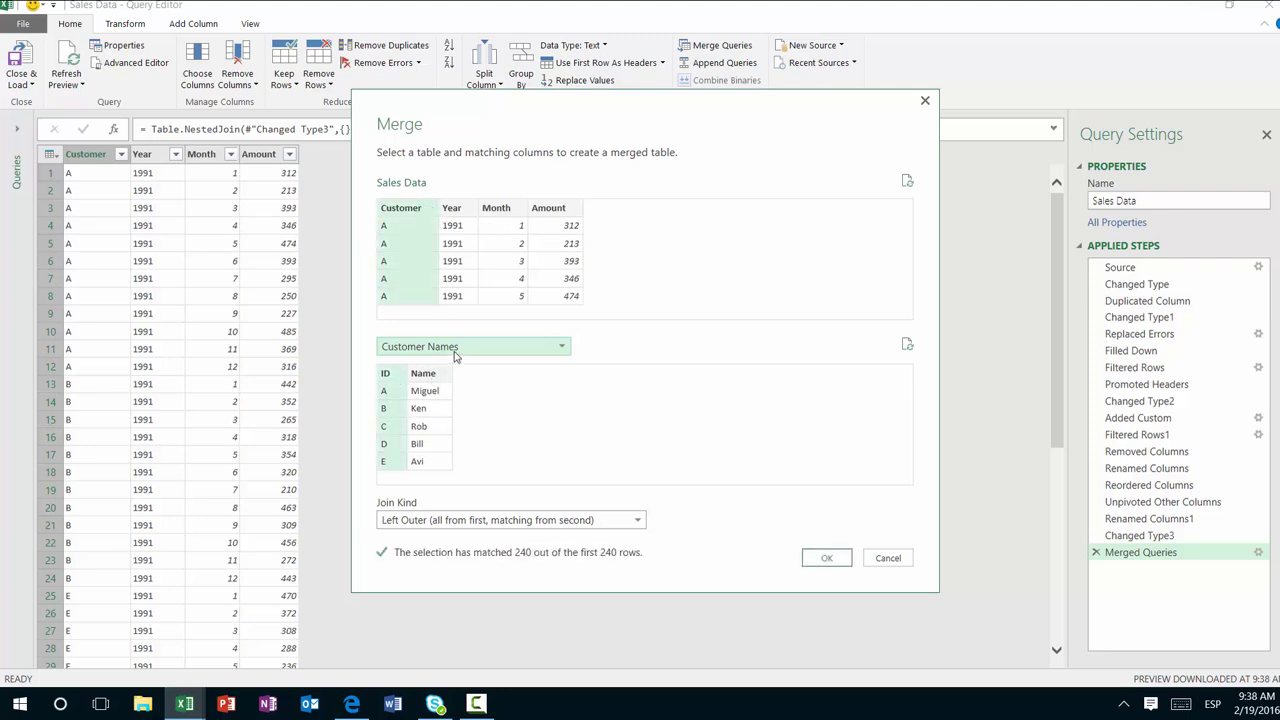
pyautogui.click(828, 557)
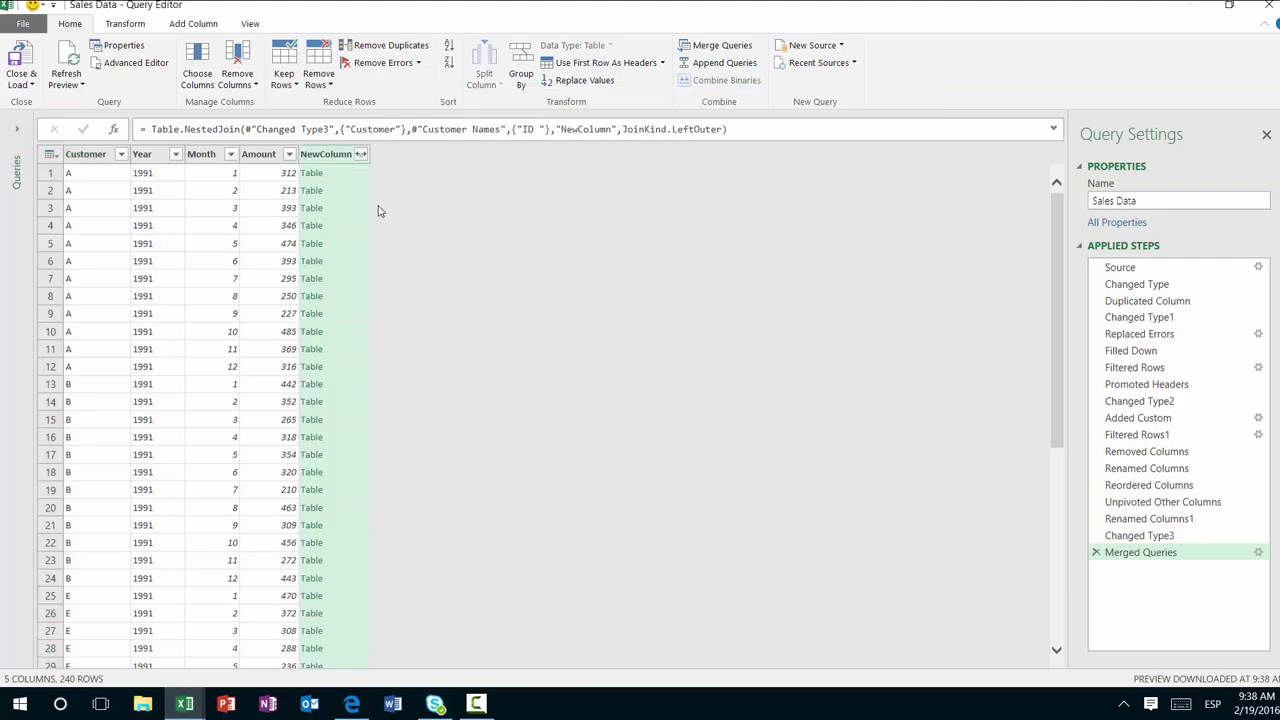
# Step: Expand only the Name field from the merged NewColumn, without the original column name as prefix
pyautogui.click(361, 154)
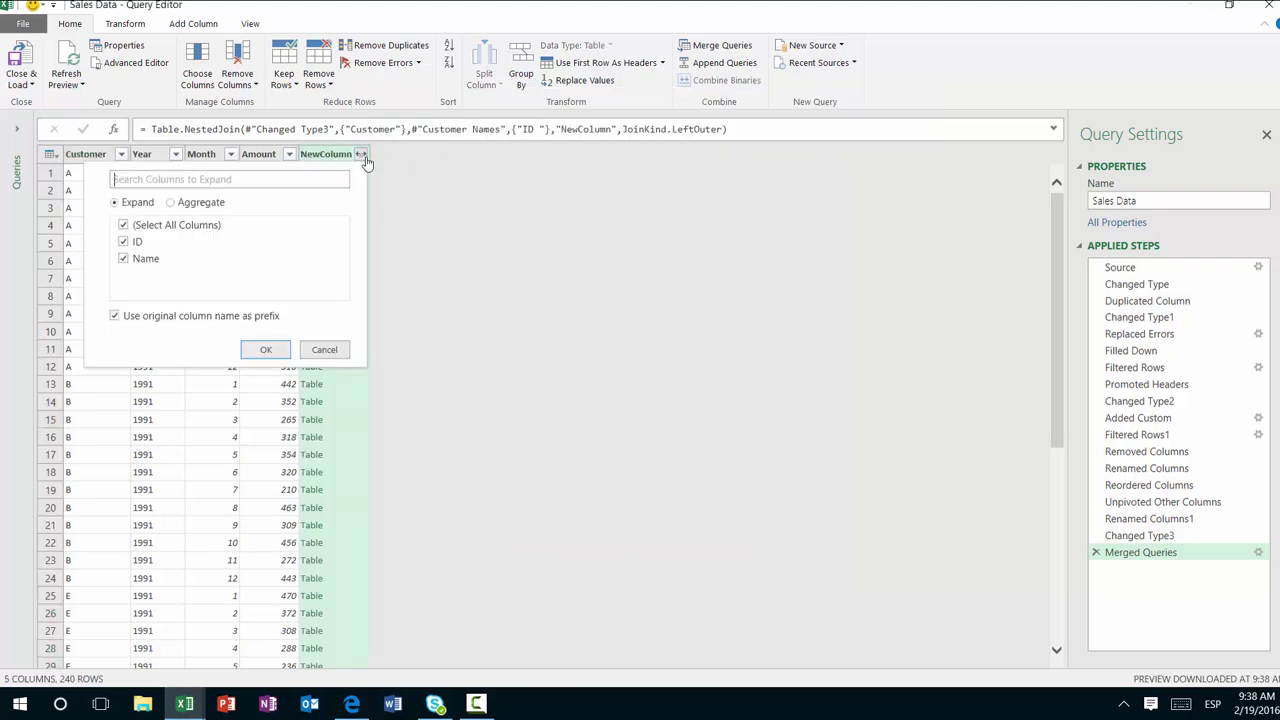
pyautogui.click(137, 242)
pyautogui.click(205, 317)
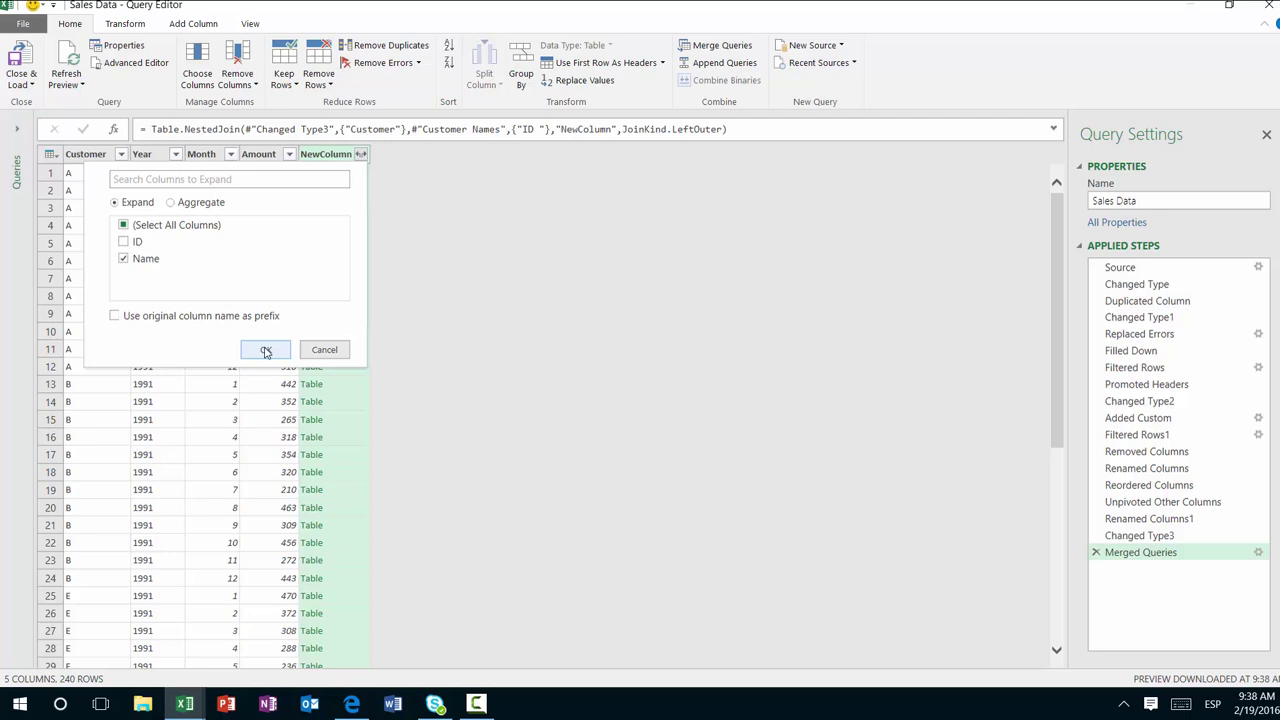
pyautogui.click(266, 351)
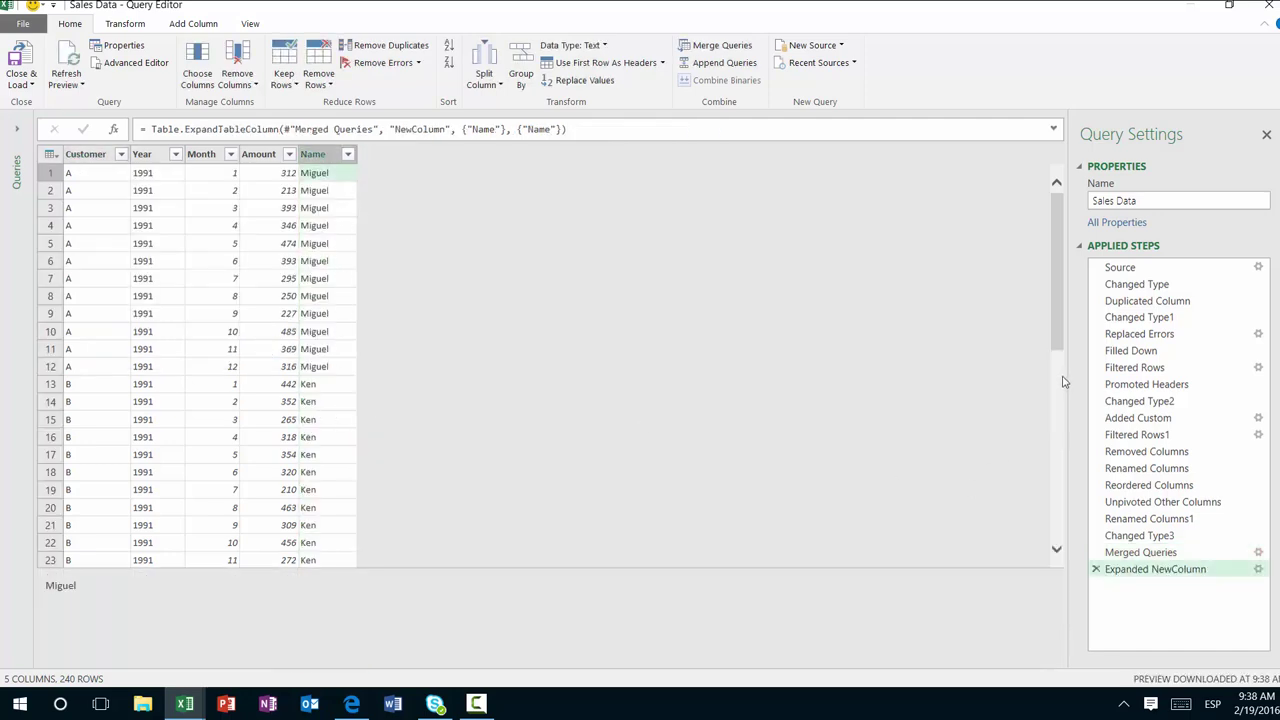
# Step: Review the expanded table down to its last rows, and examine the 1991 and 1992 year rows in the Source step
pyautogui.scroll(-16, 1063, 381)
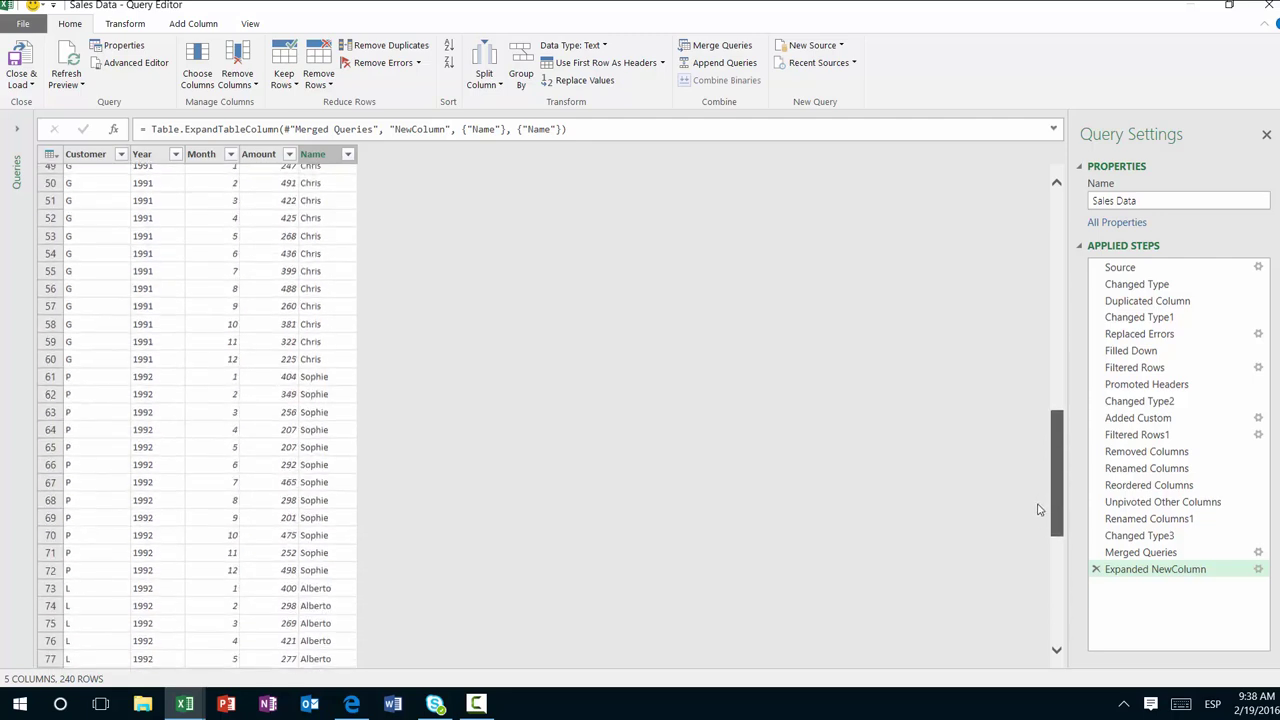
pyautogui.moveTo(1037, 510); pyautogui.dragTo(1043, 623)
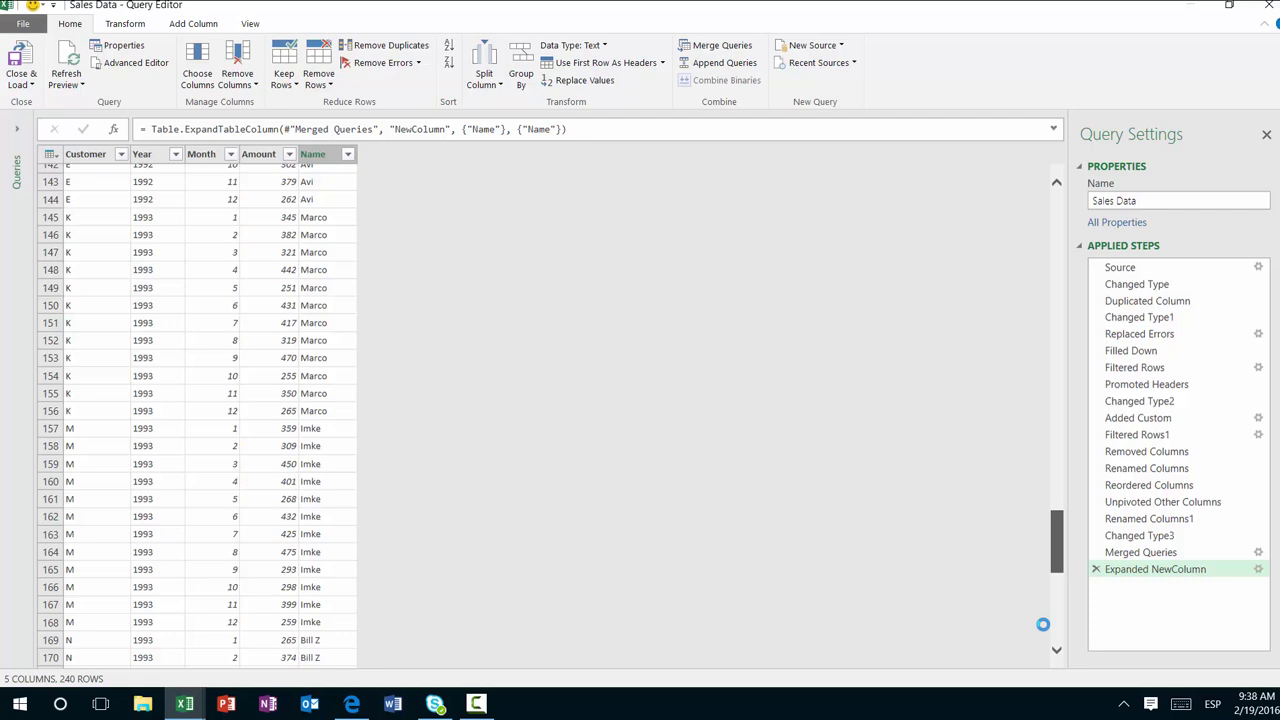
pyautogui.click(1064, 625)
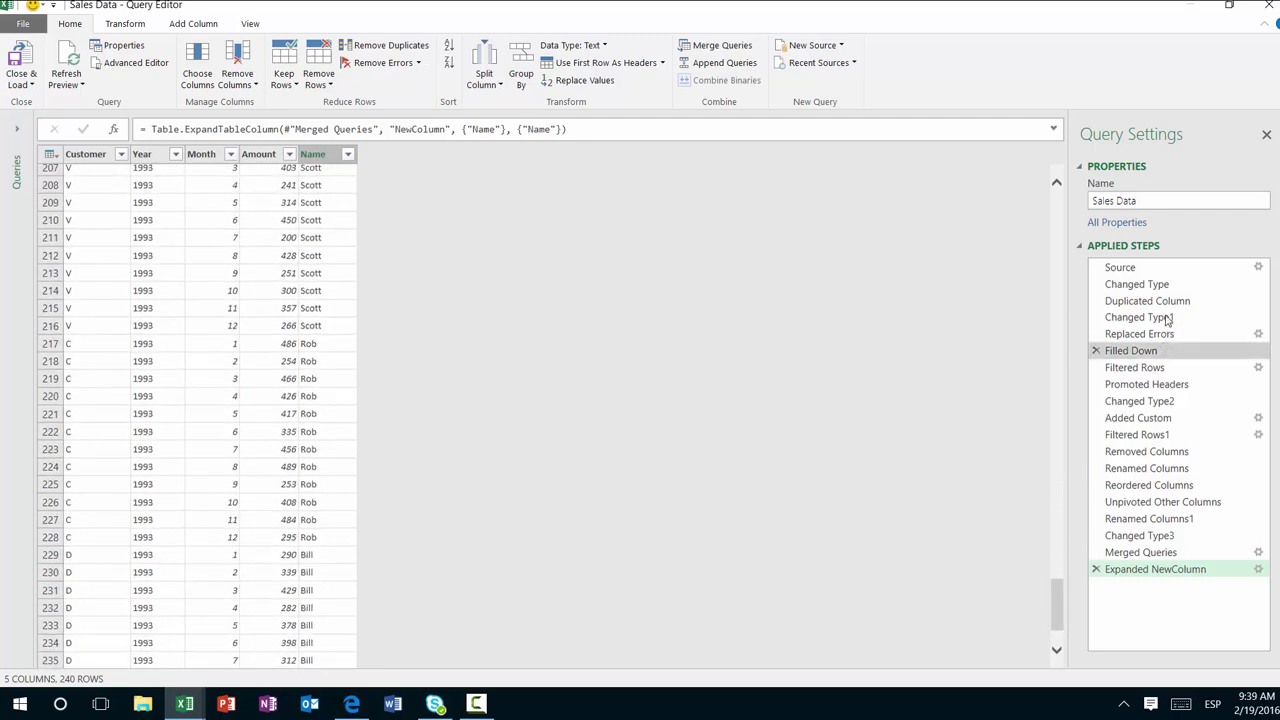
pyautogui.click(1176, 266)
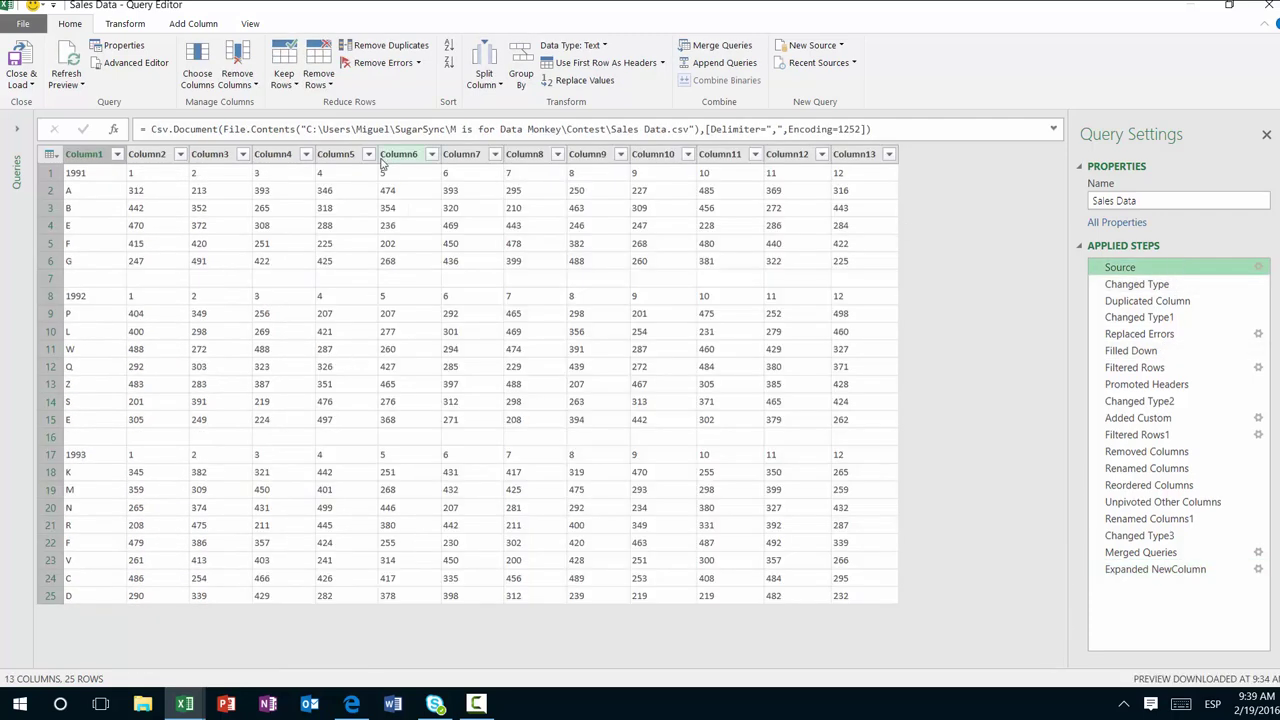
pyautogui.click(100, 175)
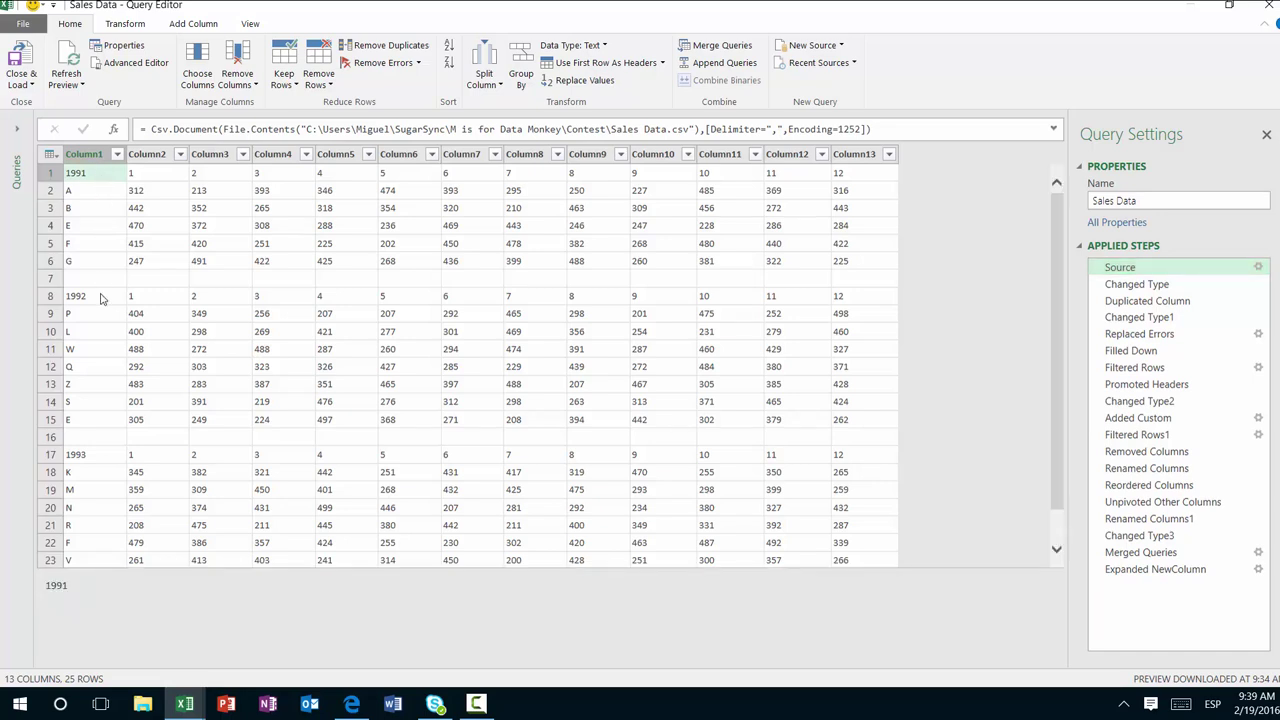
pyautogui.click(100, 298)
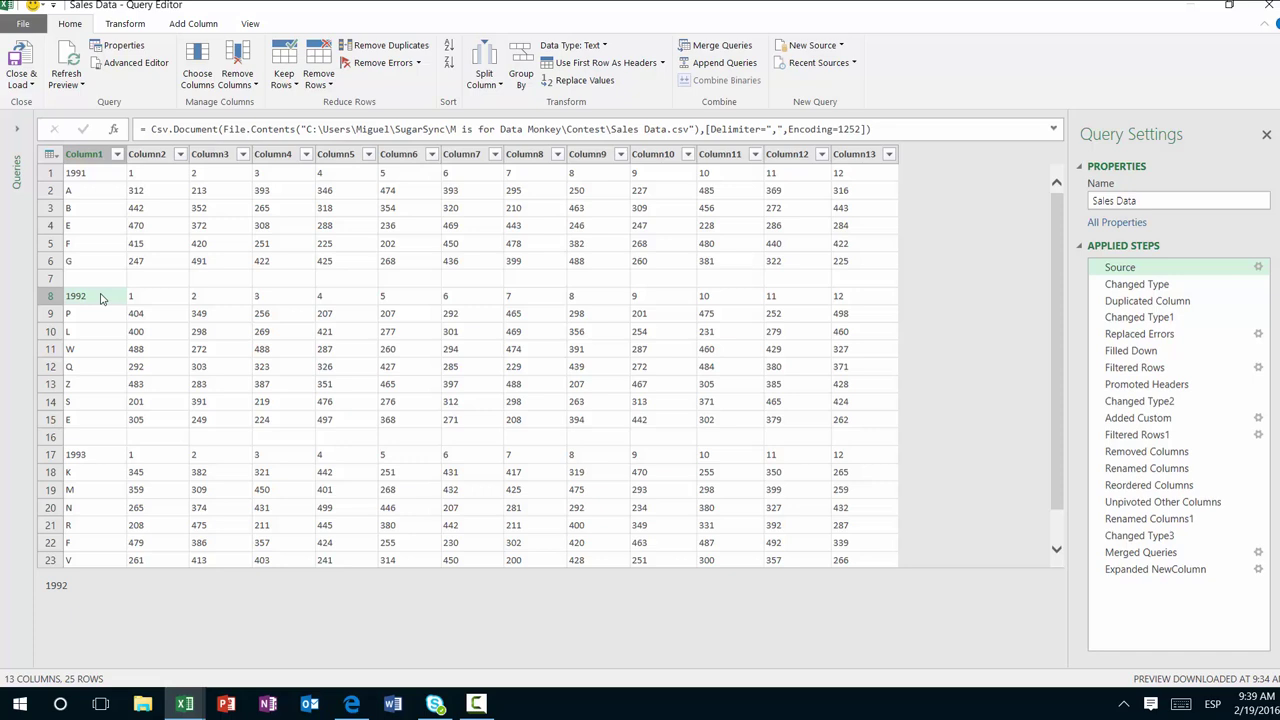